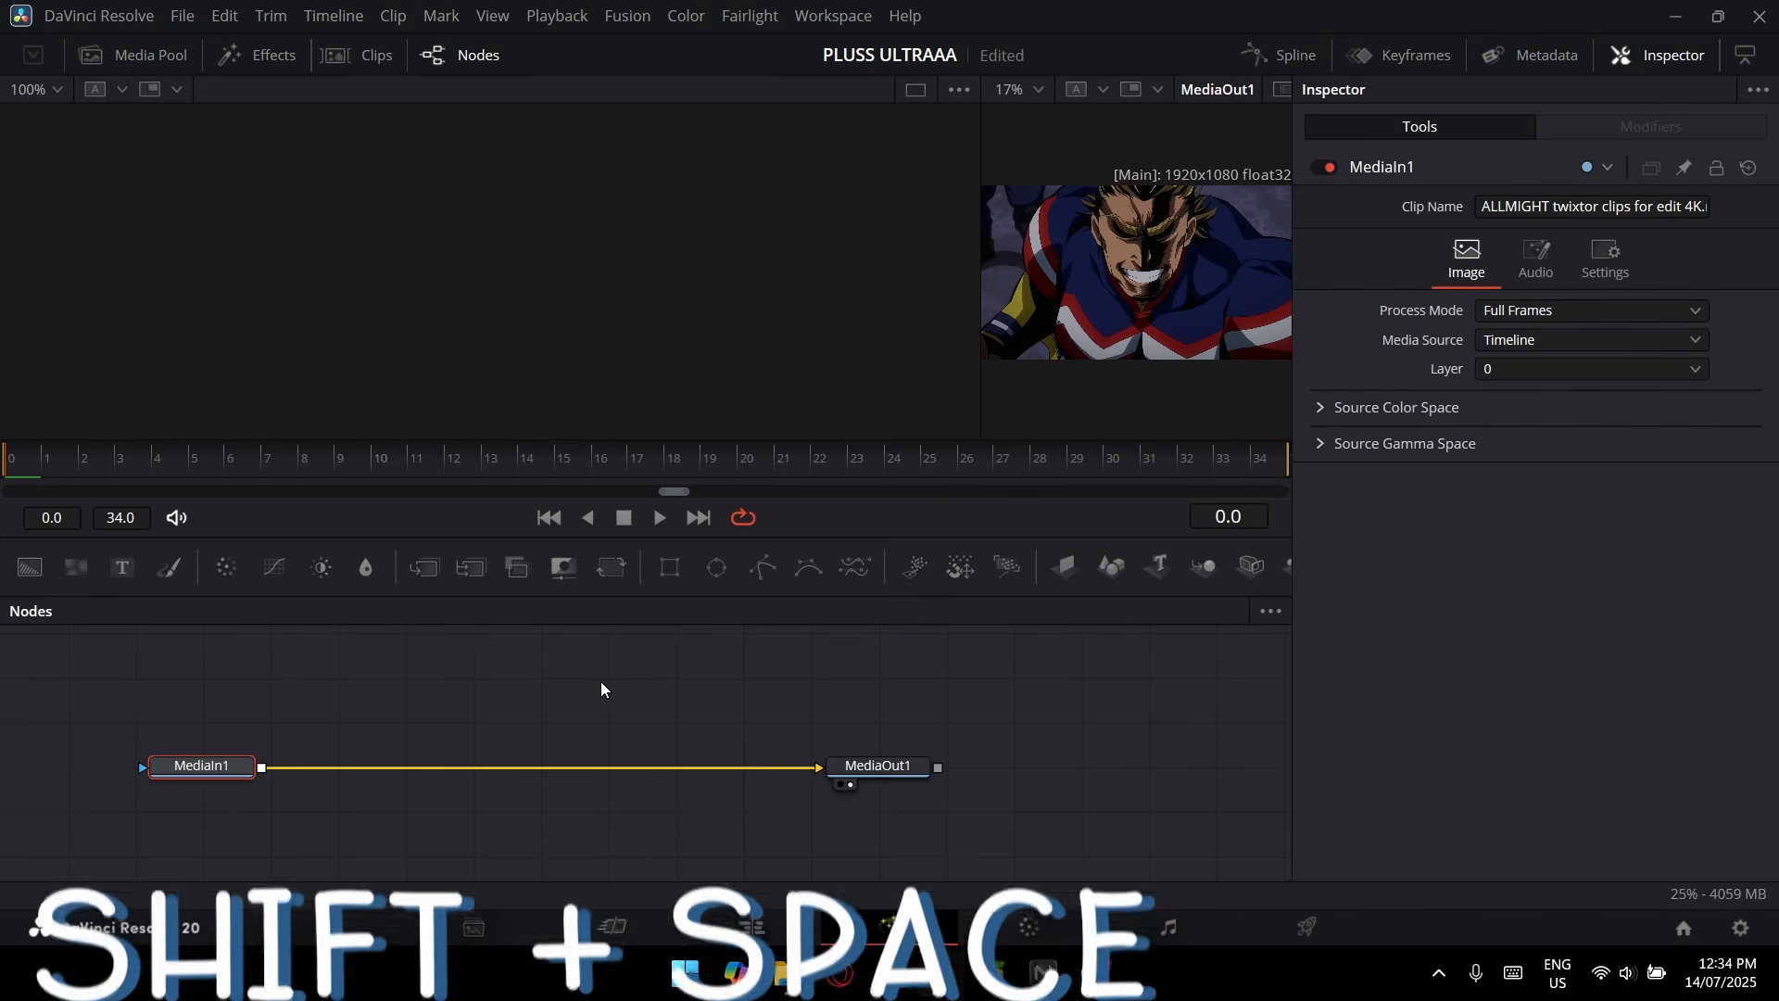
- Add a Transform node between MediaIn1 and MediaOut1
key(shift+space)
text(transf)
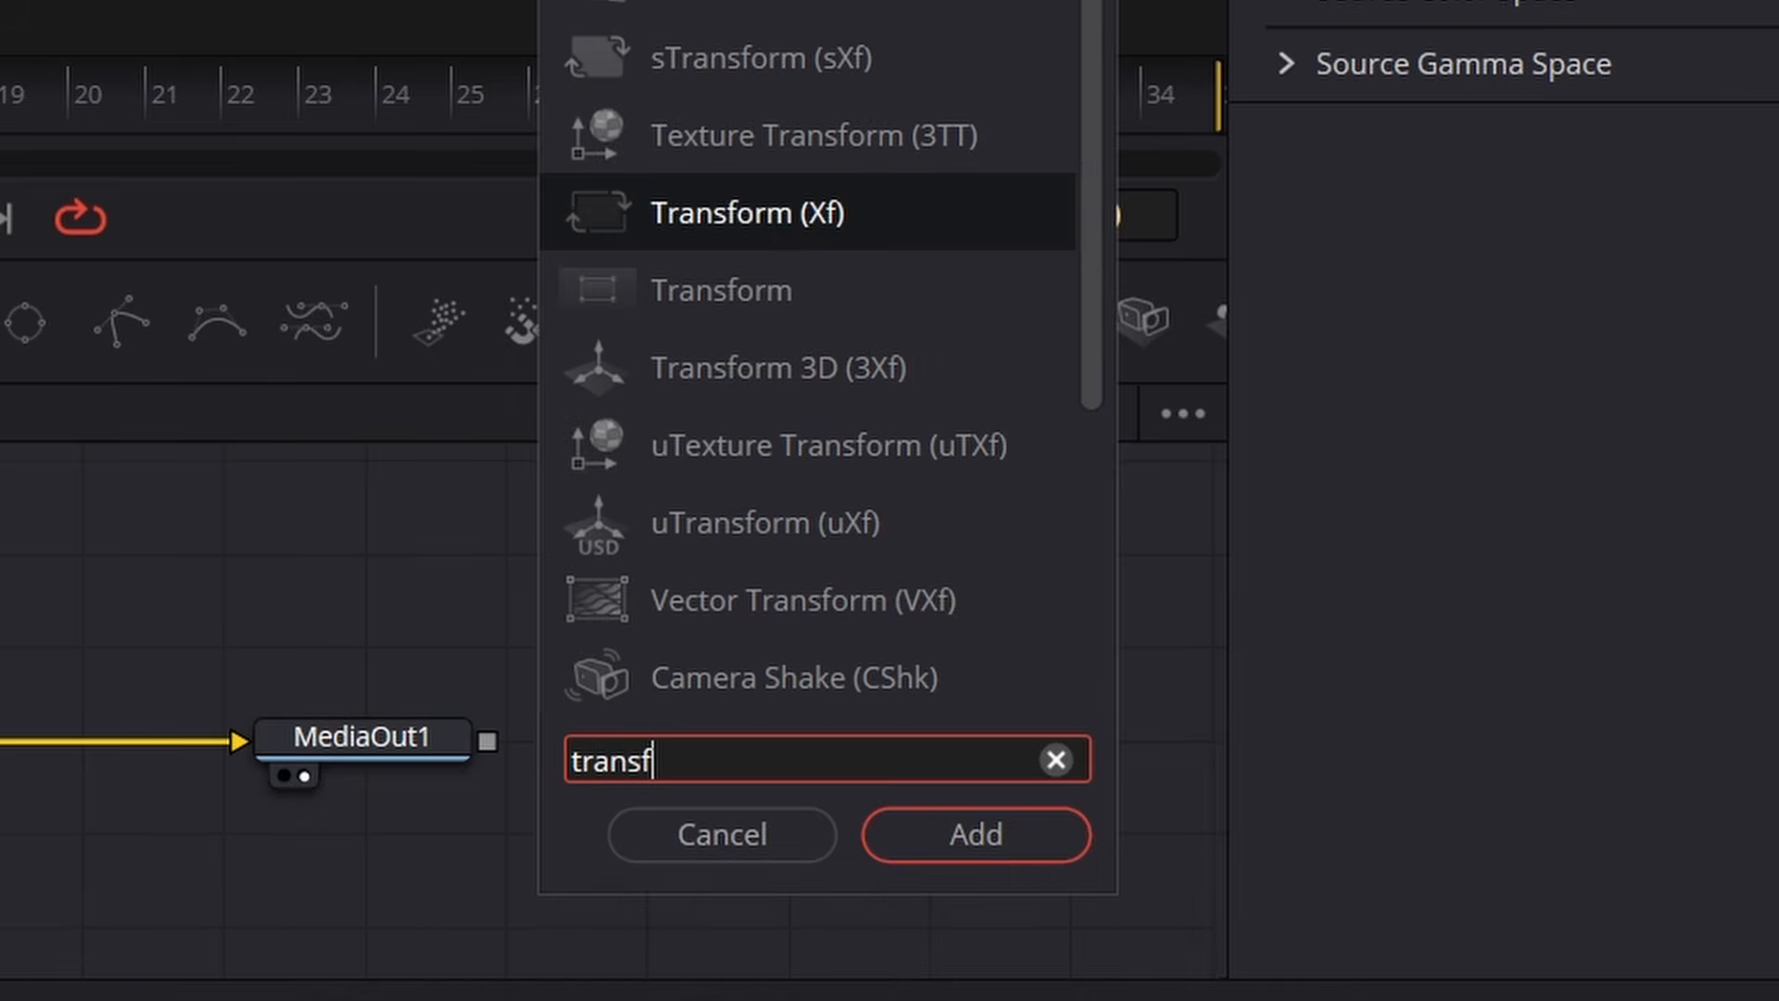
text(orm)
key(Return)
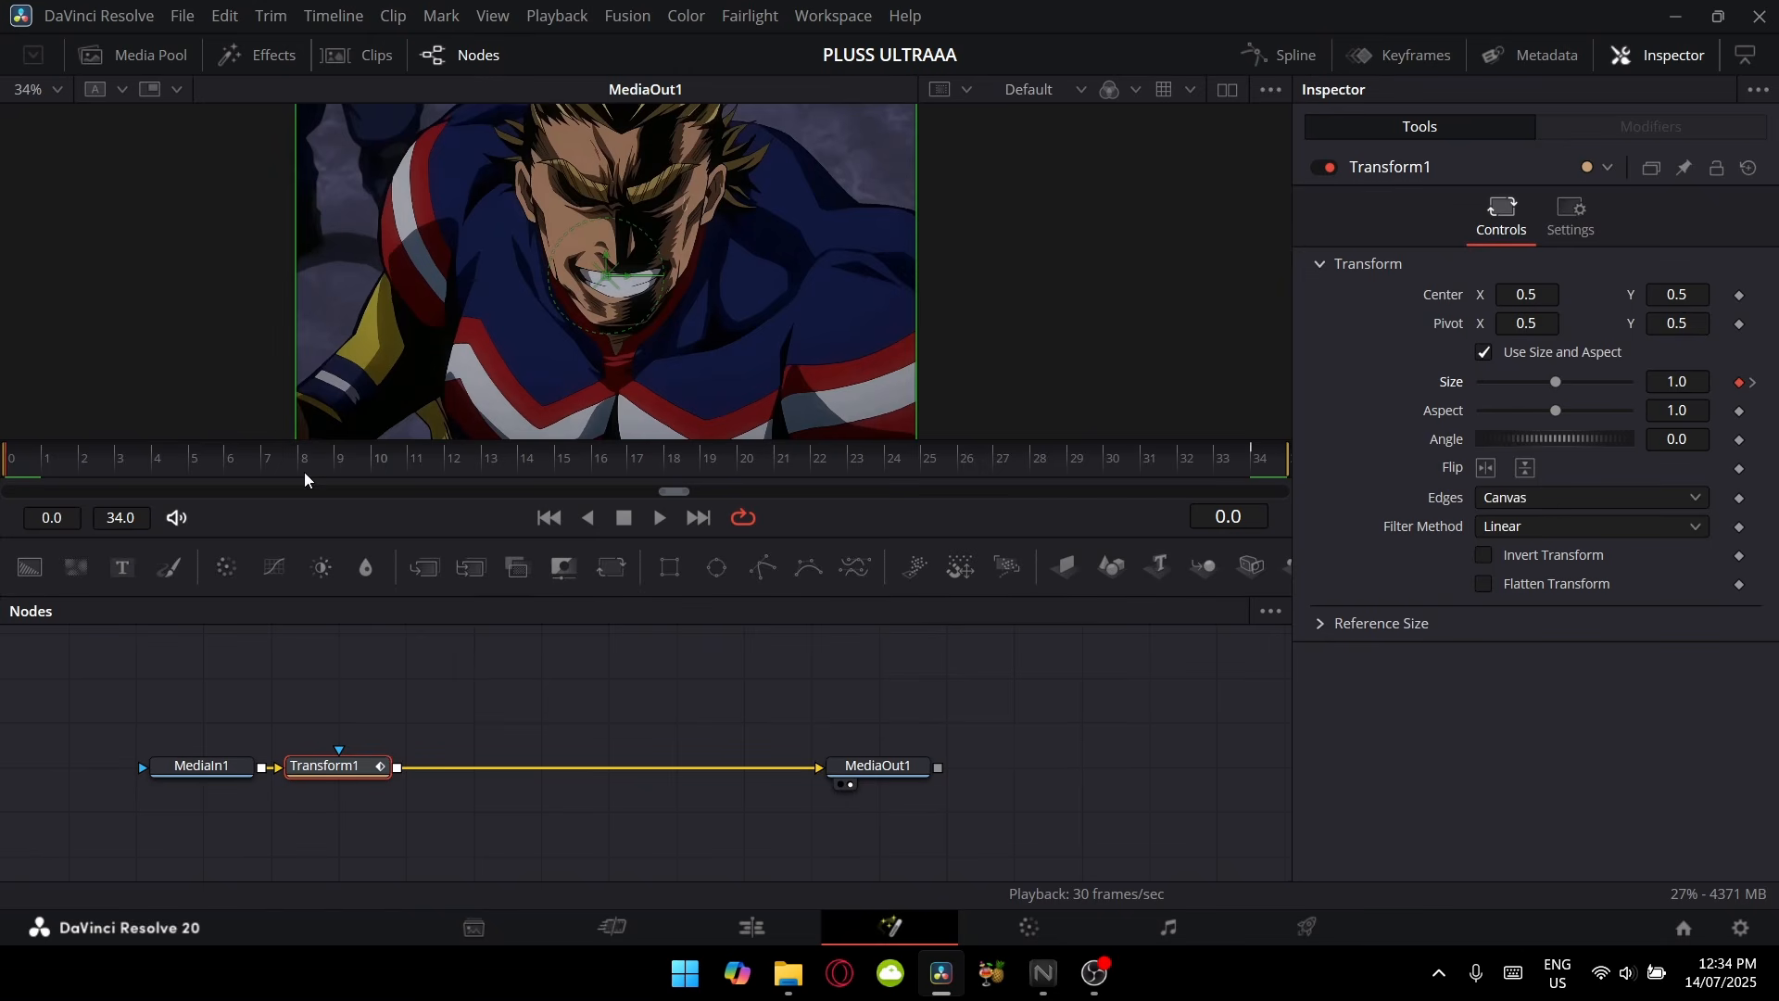
- Keyframe Transform1's size from 1.2 at frame 0 to 1.0 at frame 34, and enable motion blur with quality 10
key(Tab)
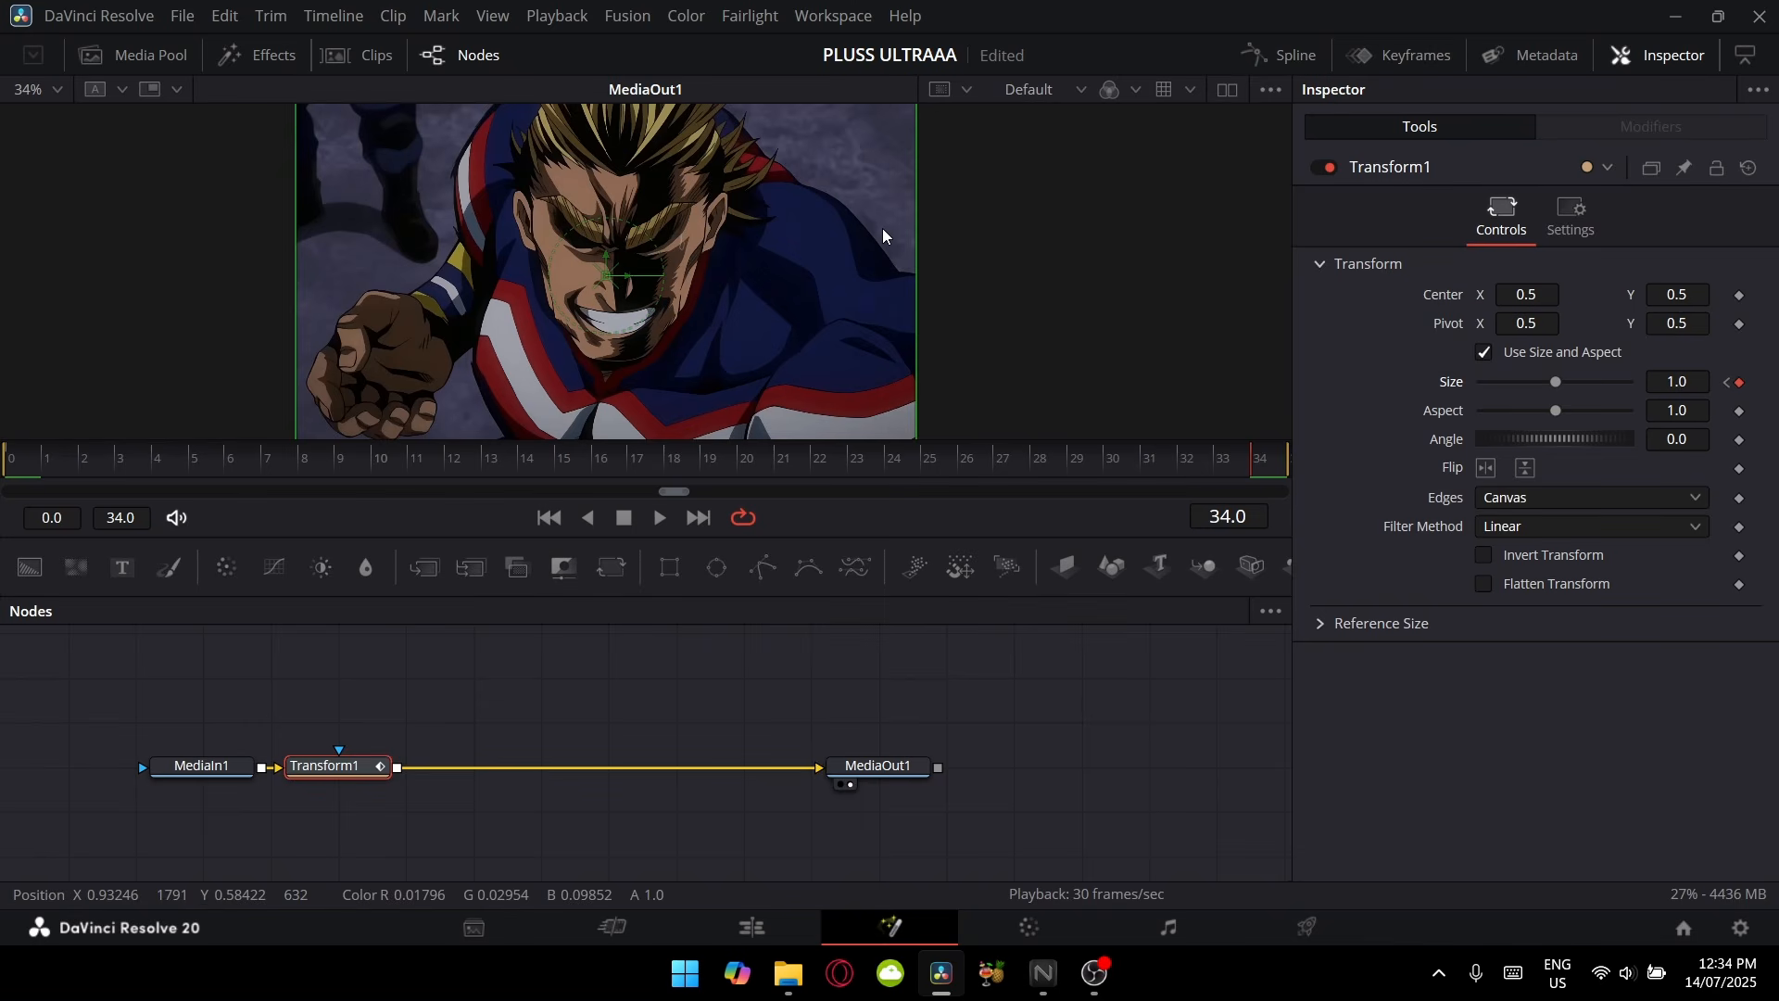
scroll(862, 232, down, 2)
click(1573, 221)
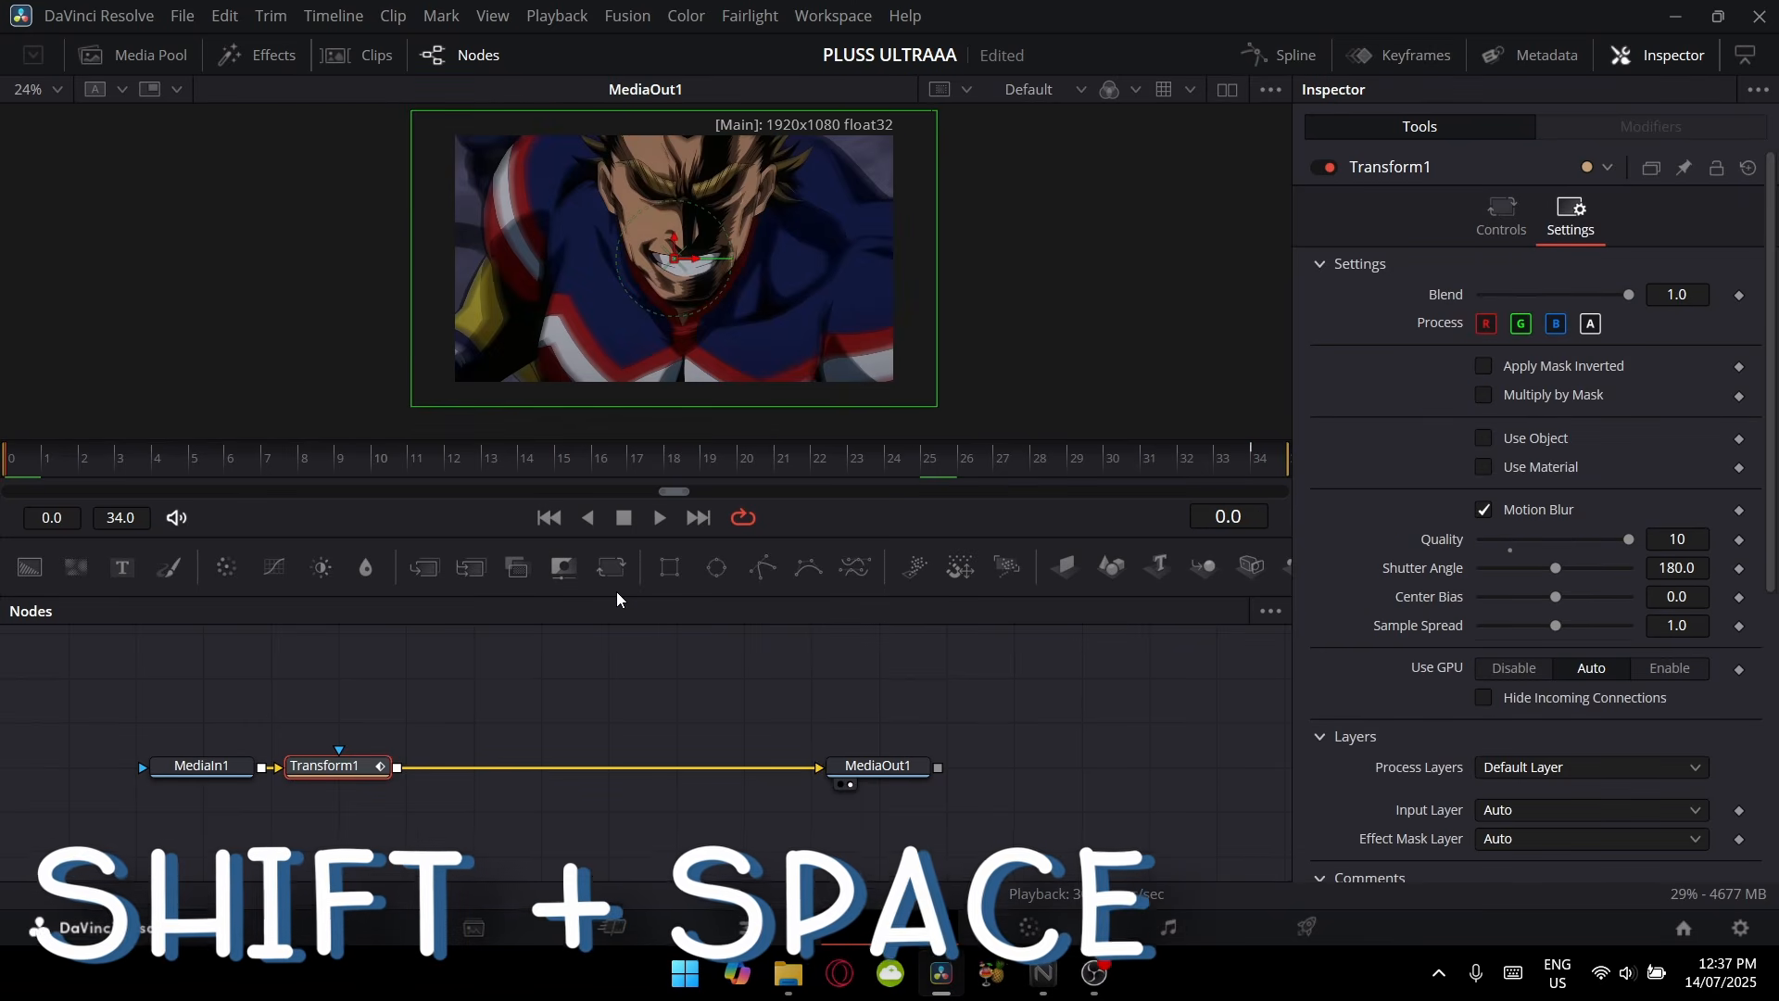
- Add a second Transform node after Transform1 and keyframe its size to 0.8 at frame 34
key(shift+space)
text(tran)
key(Return)
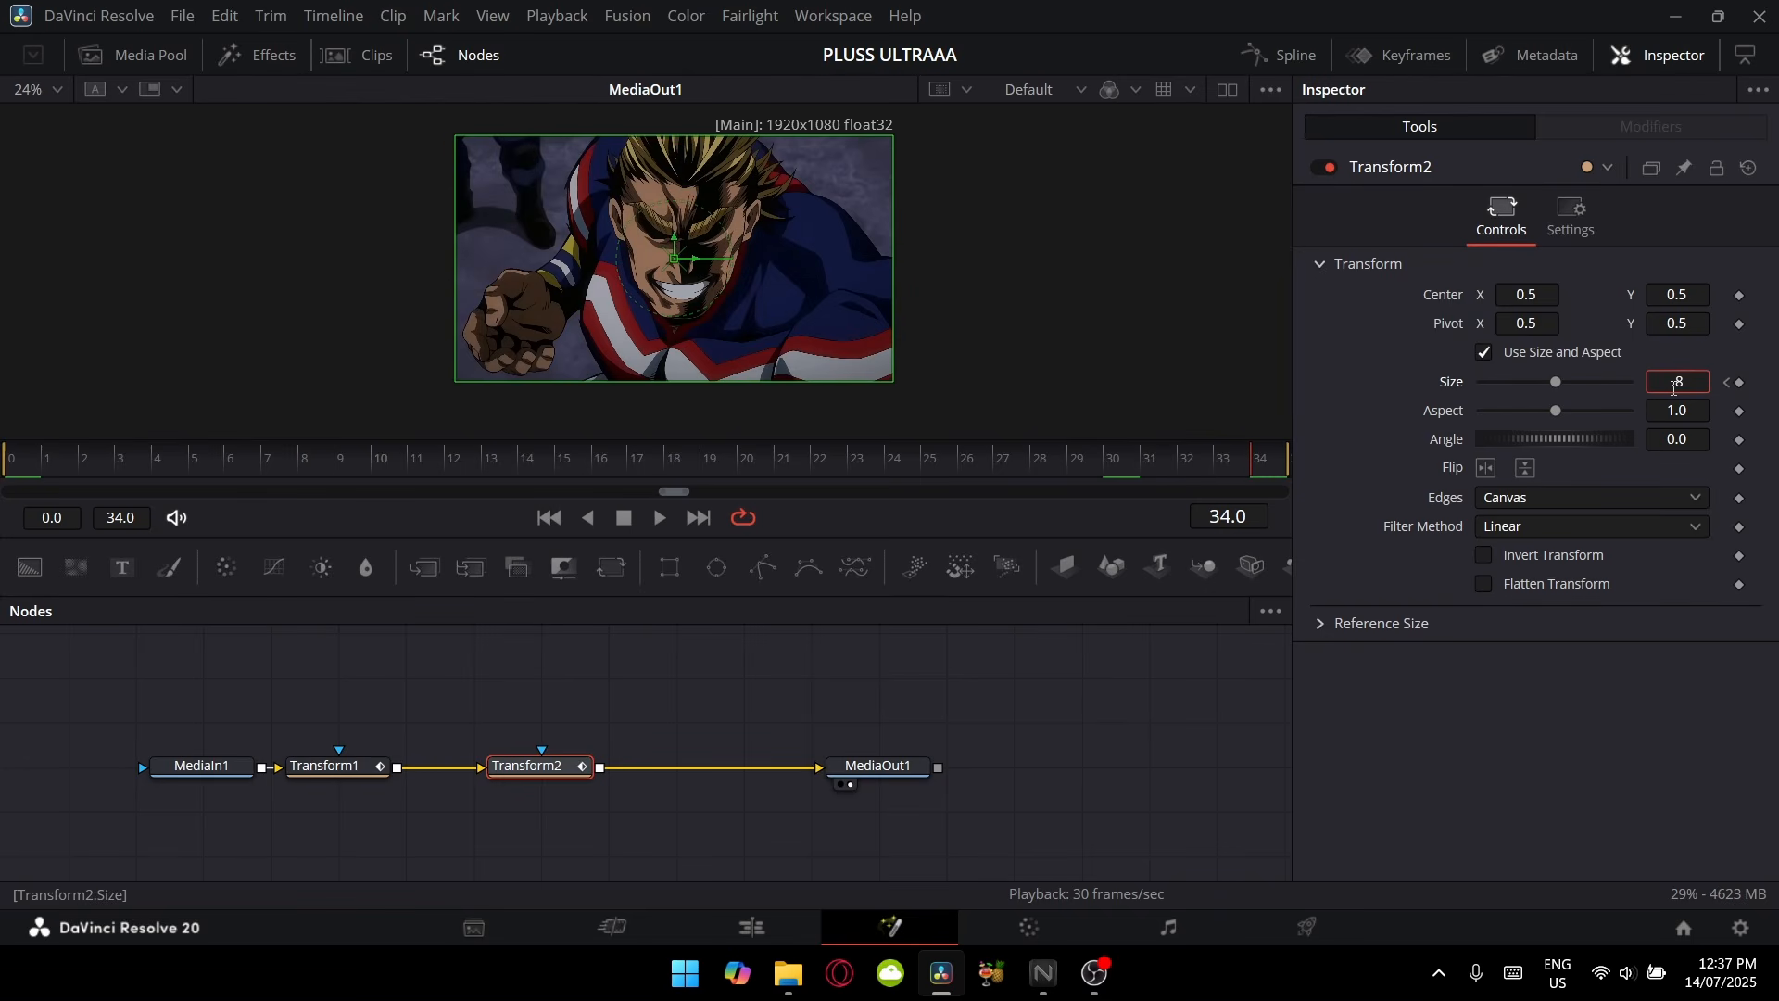
key(Return)
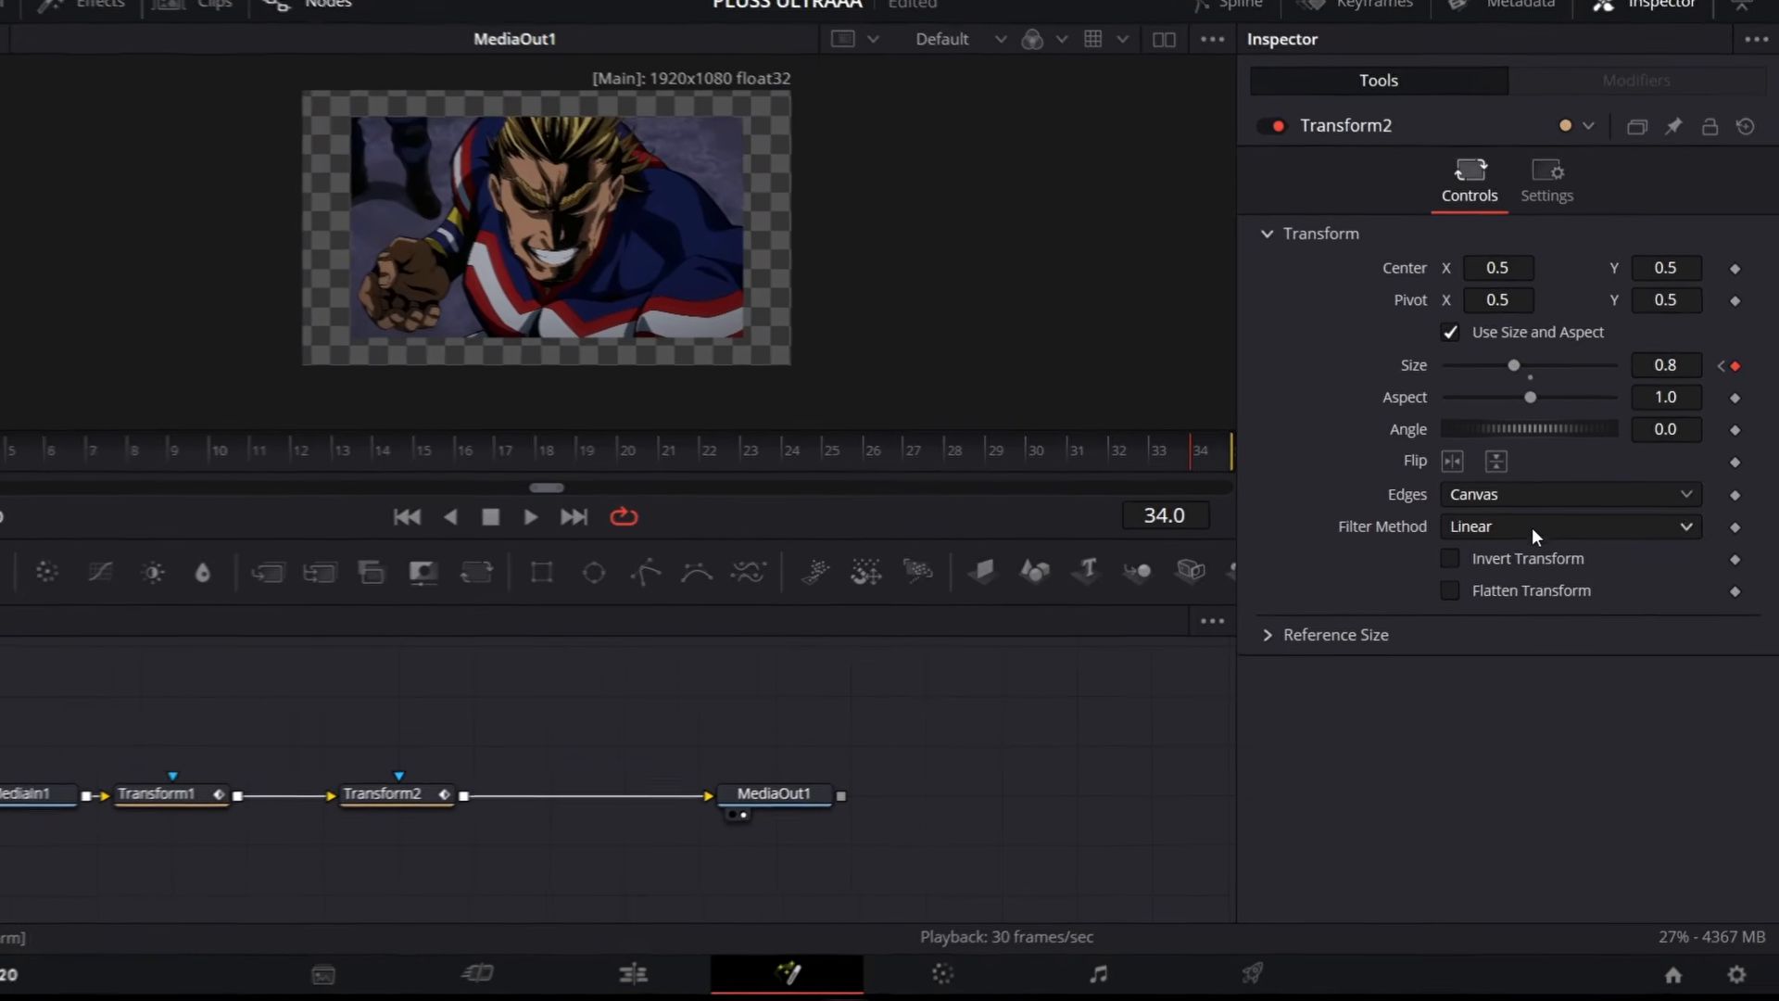
- Give Transform2 Mirror edges with motion blur enabled, and save the project
click(1490, 495)
click(1483, 617)
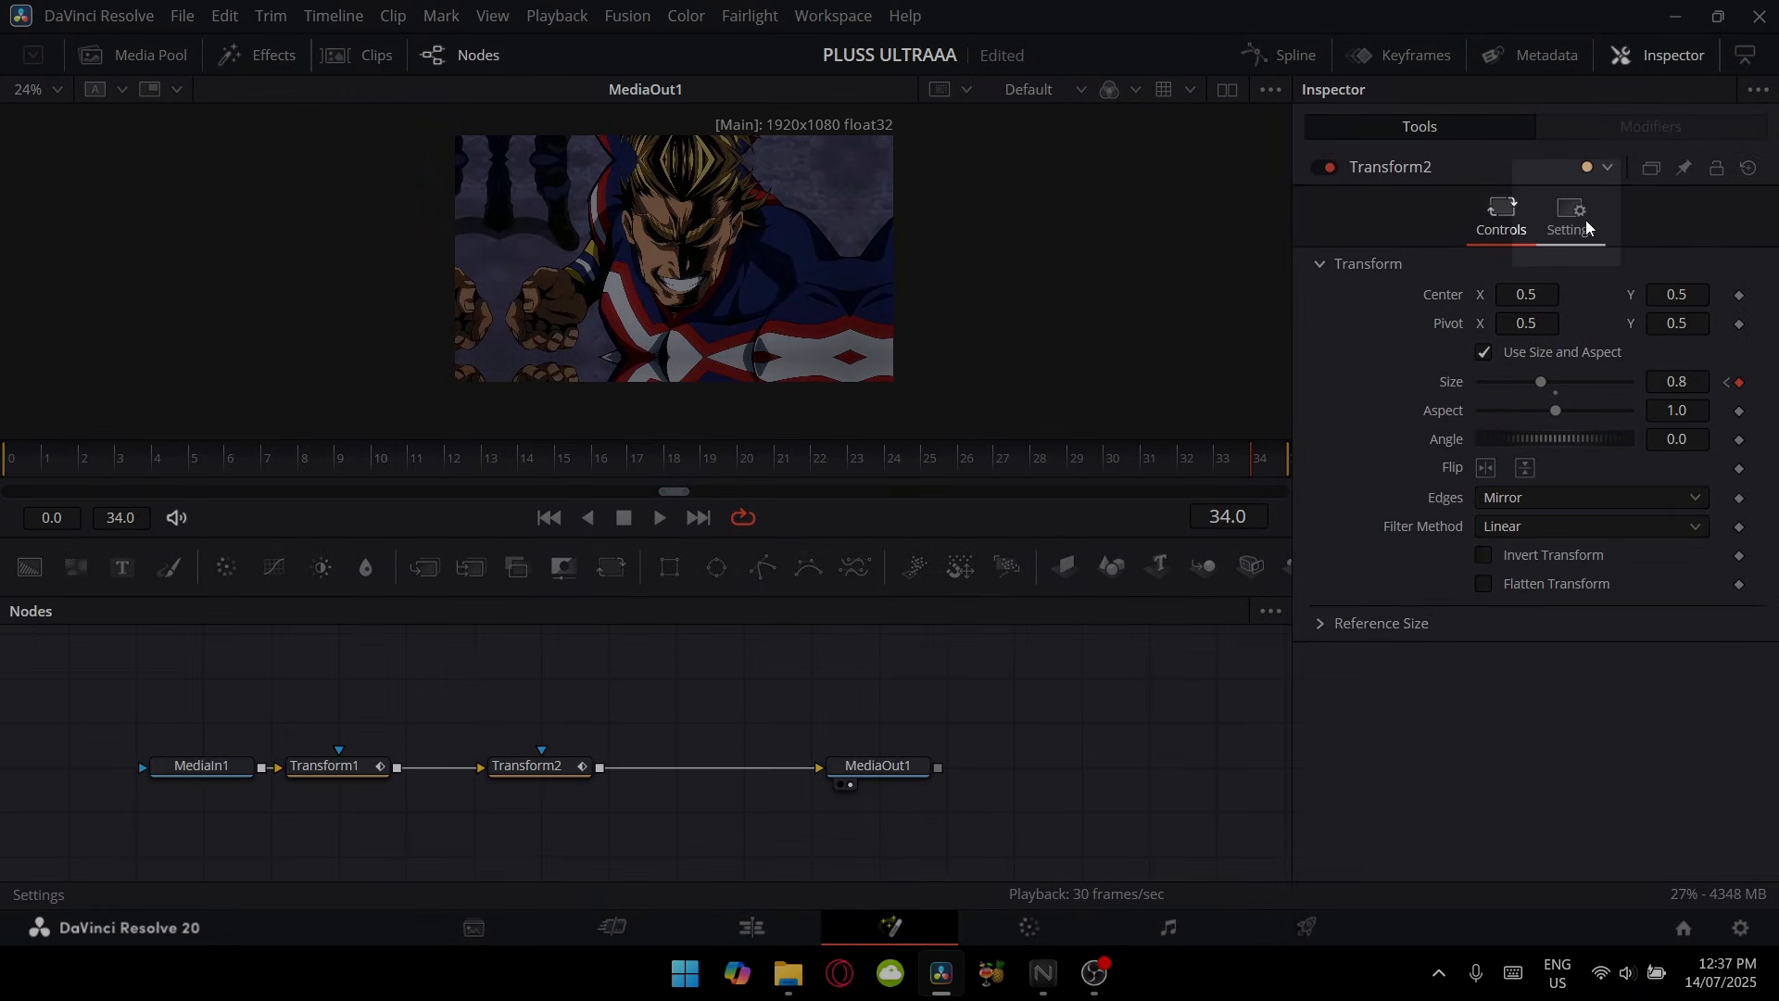
click(1578, 220)
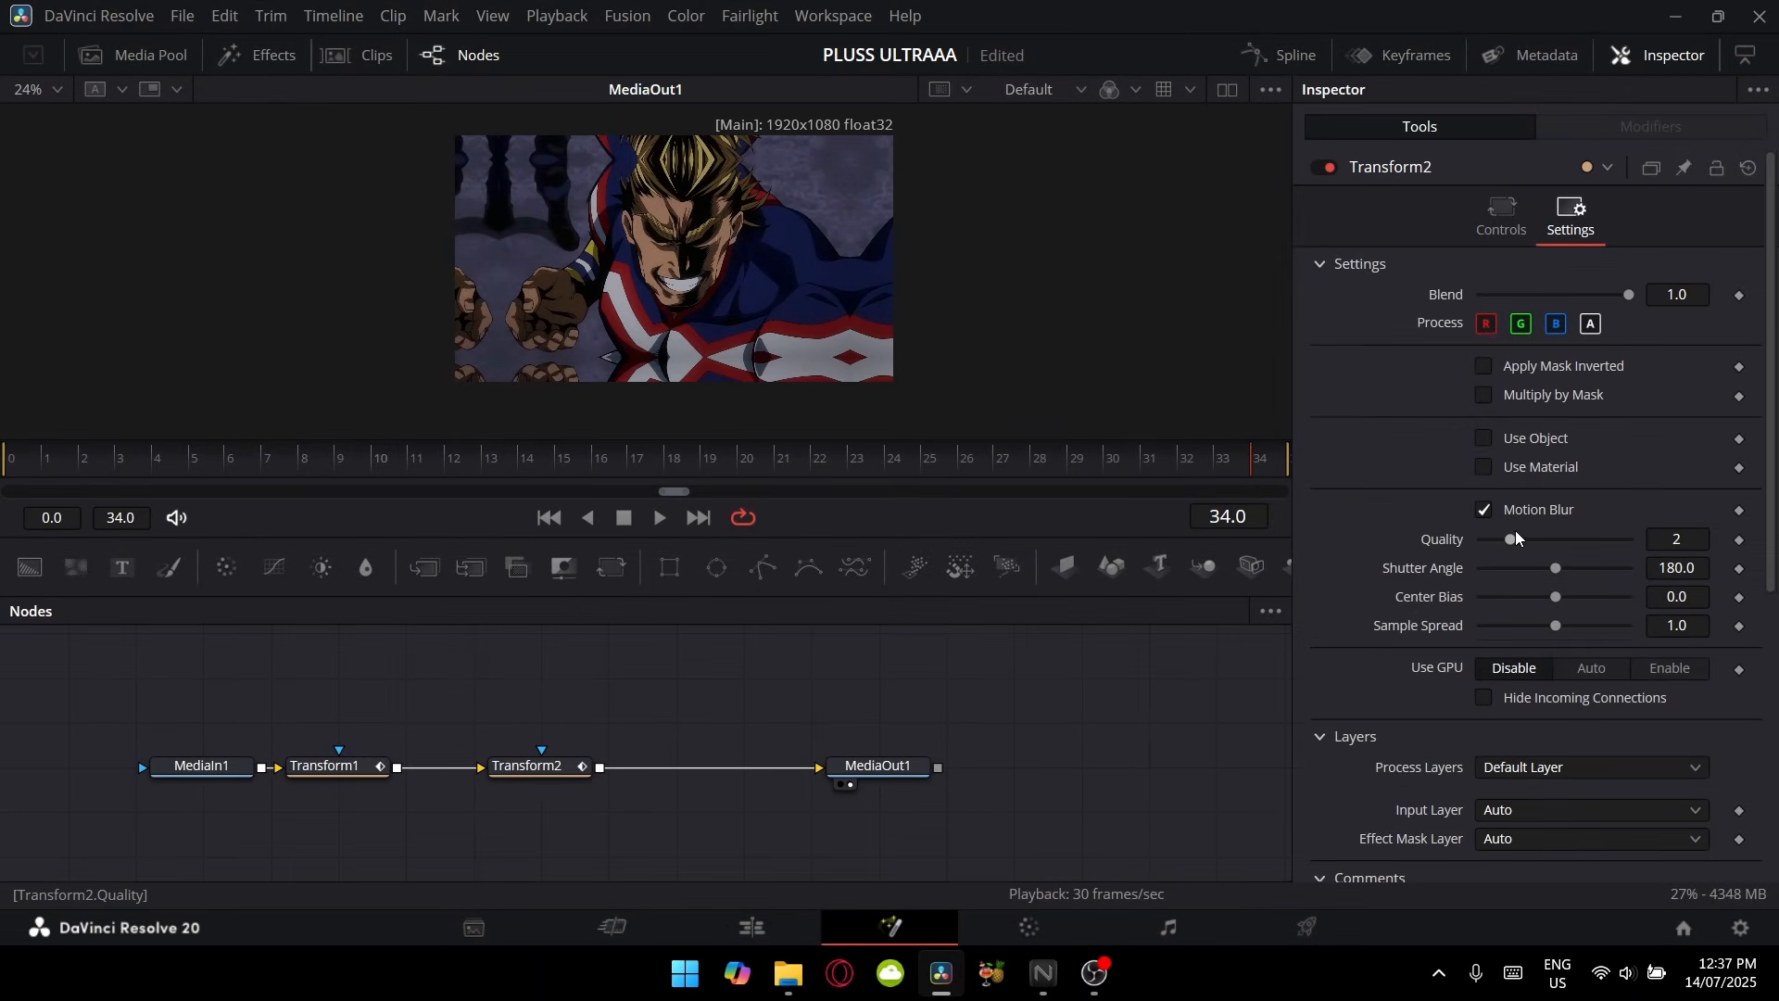
key(ctrl+s)
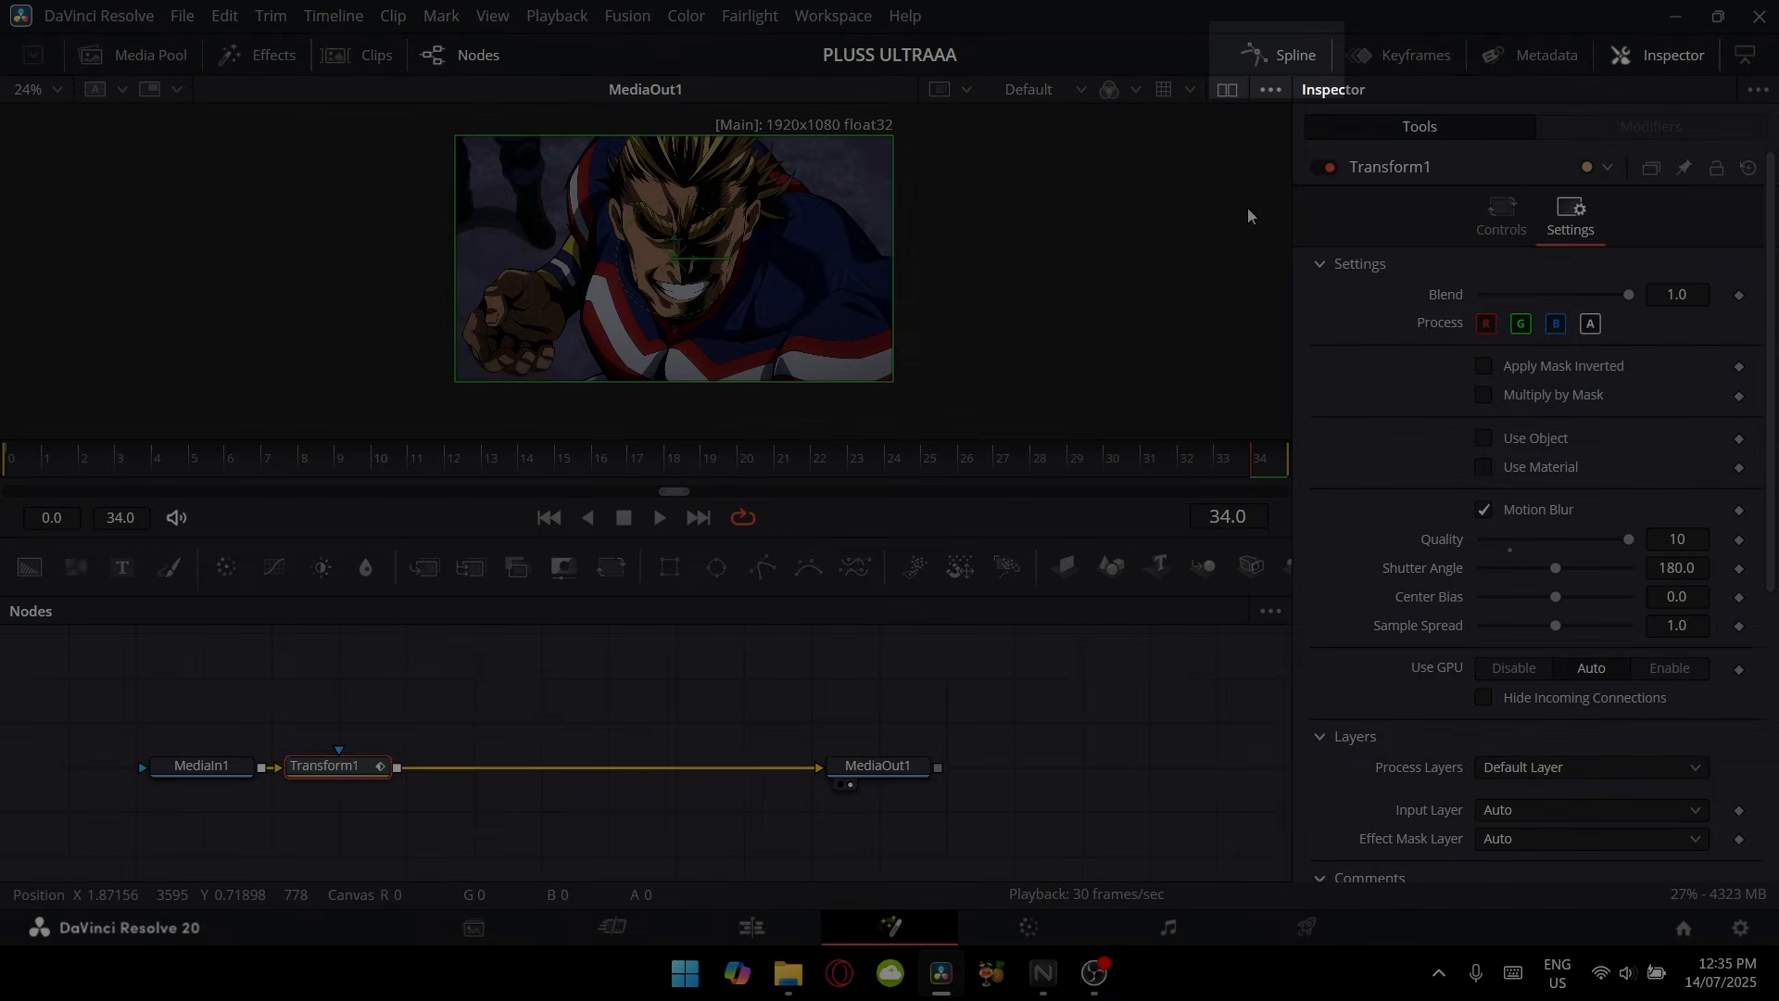
- Display Transform1's Size curve in the spline editor, fitted to the graph, and select its first keyframe
click(1292, 55)
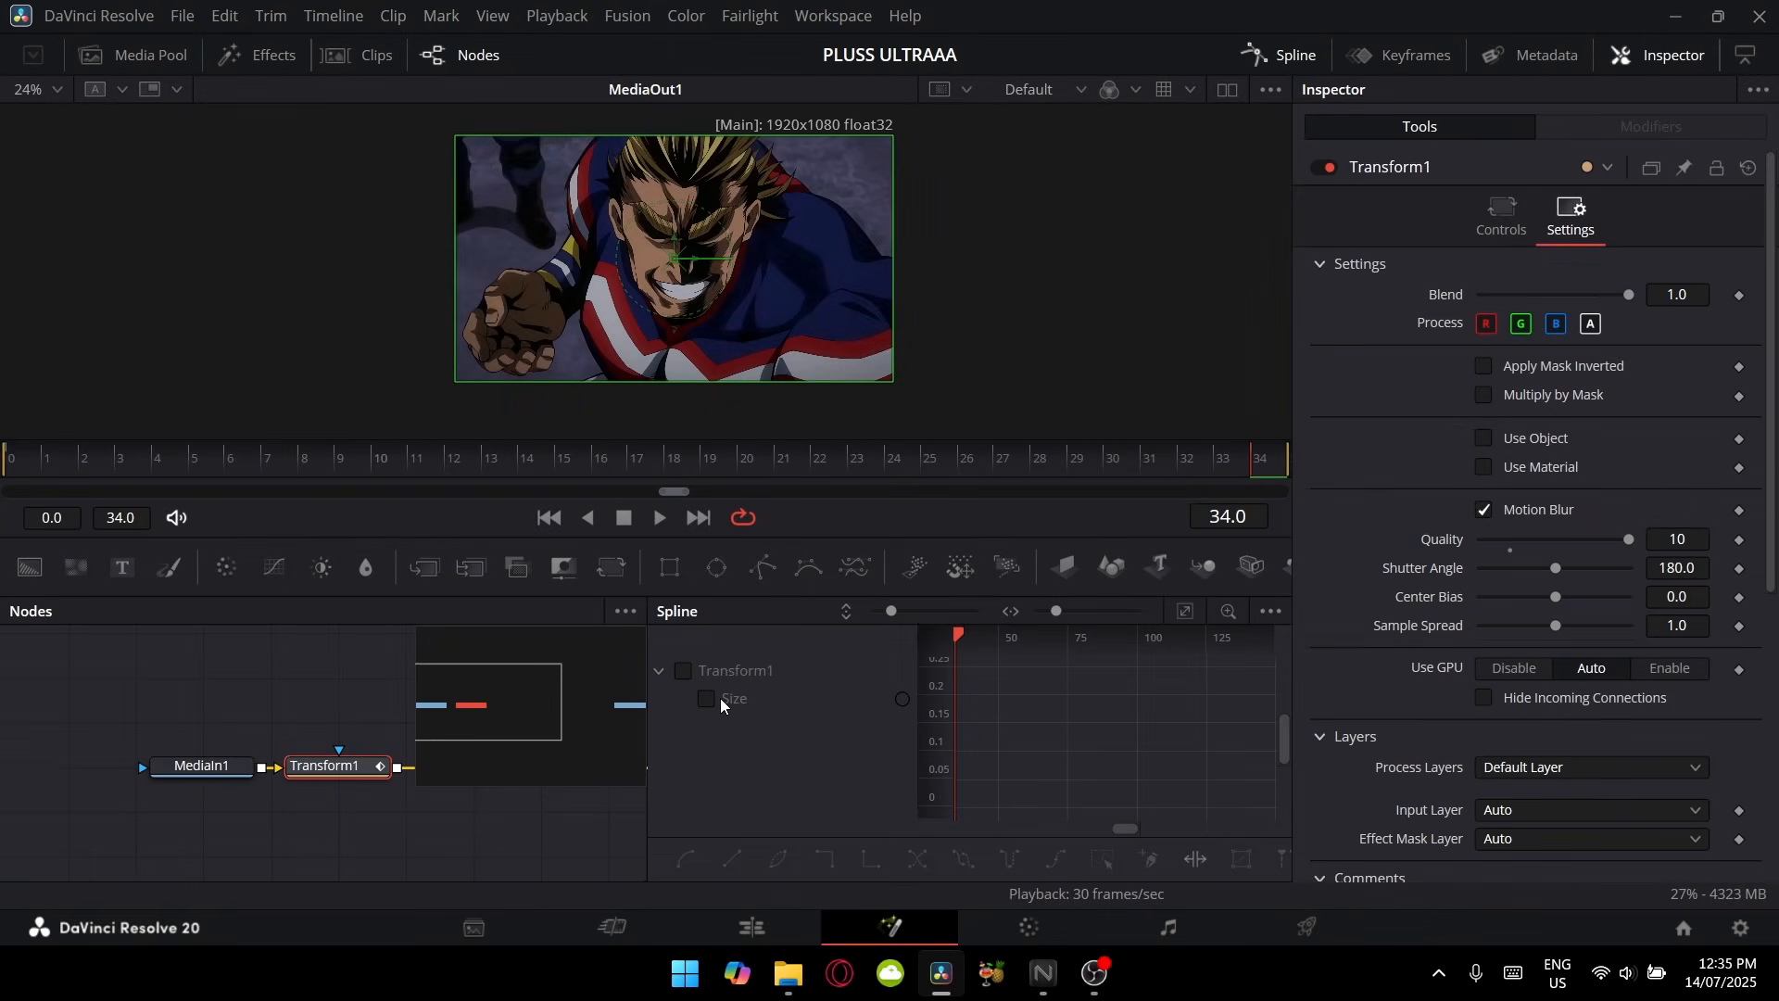
key(ctrl+f)
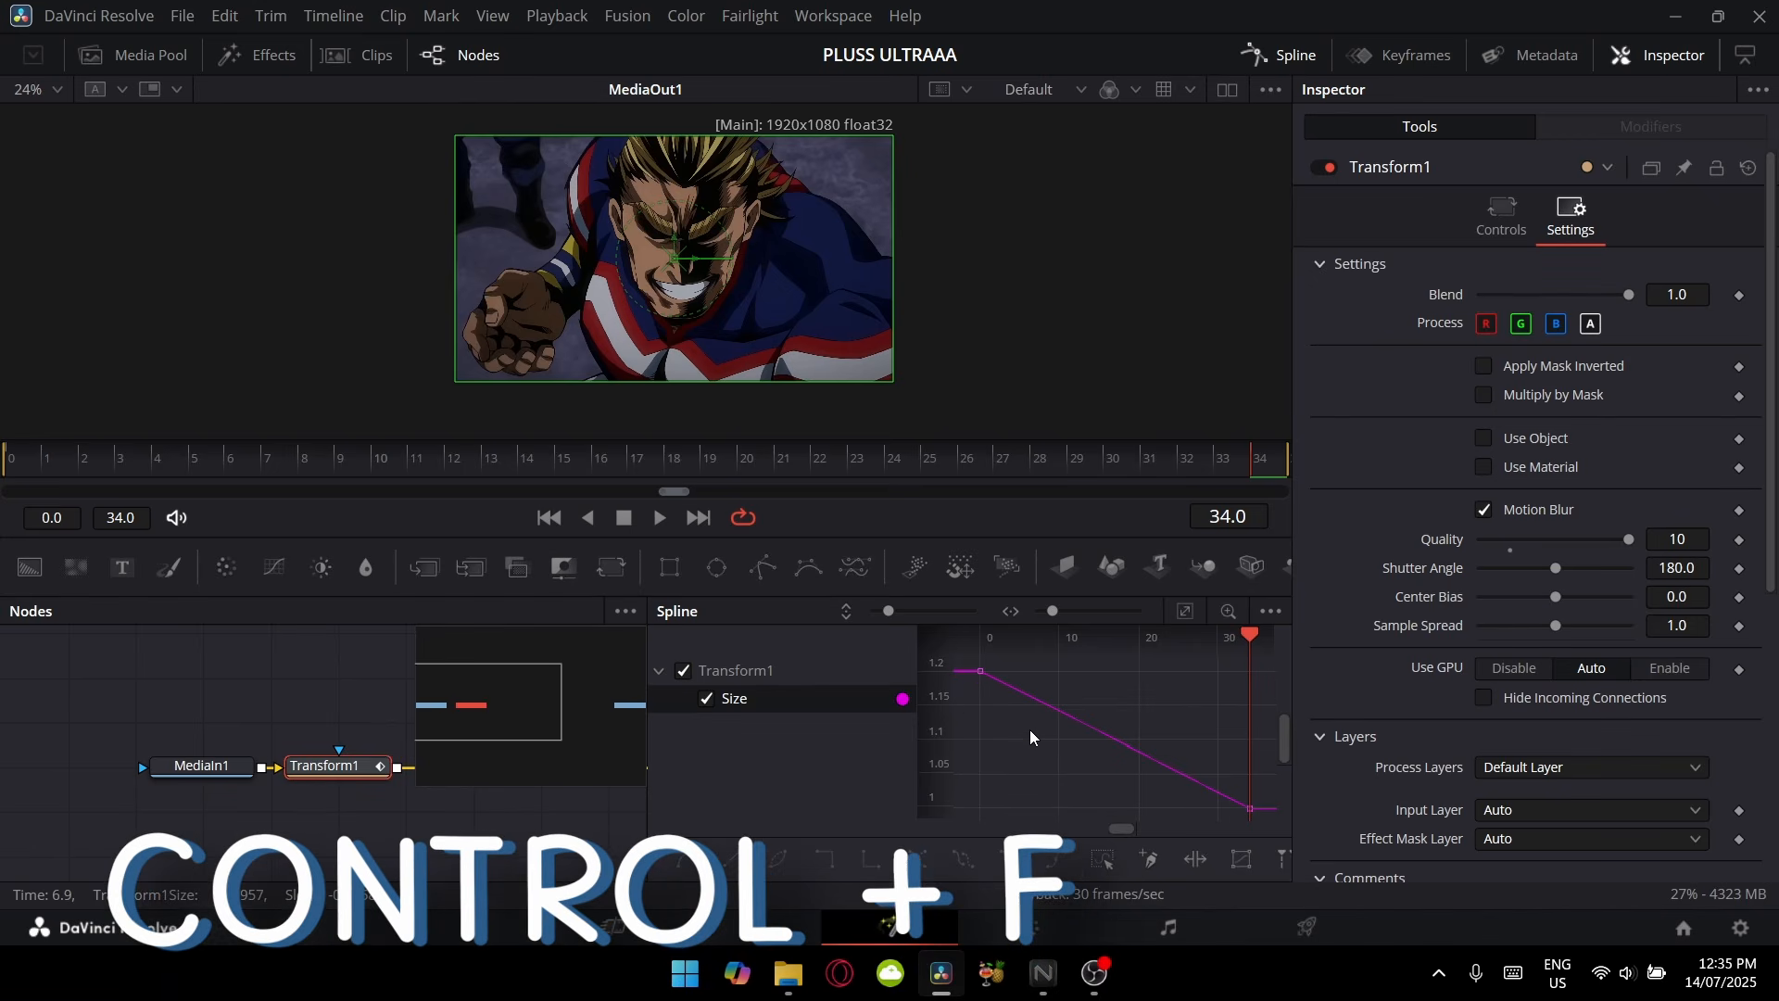
drag(972, 661, 1006, 696)
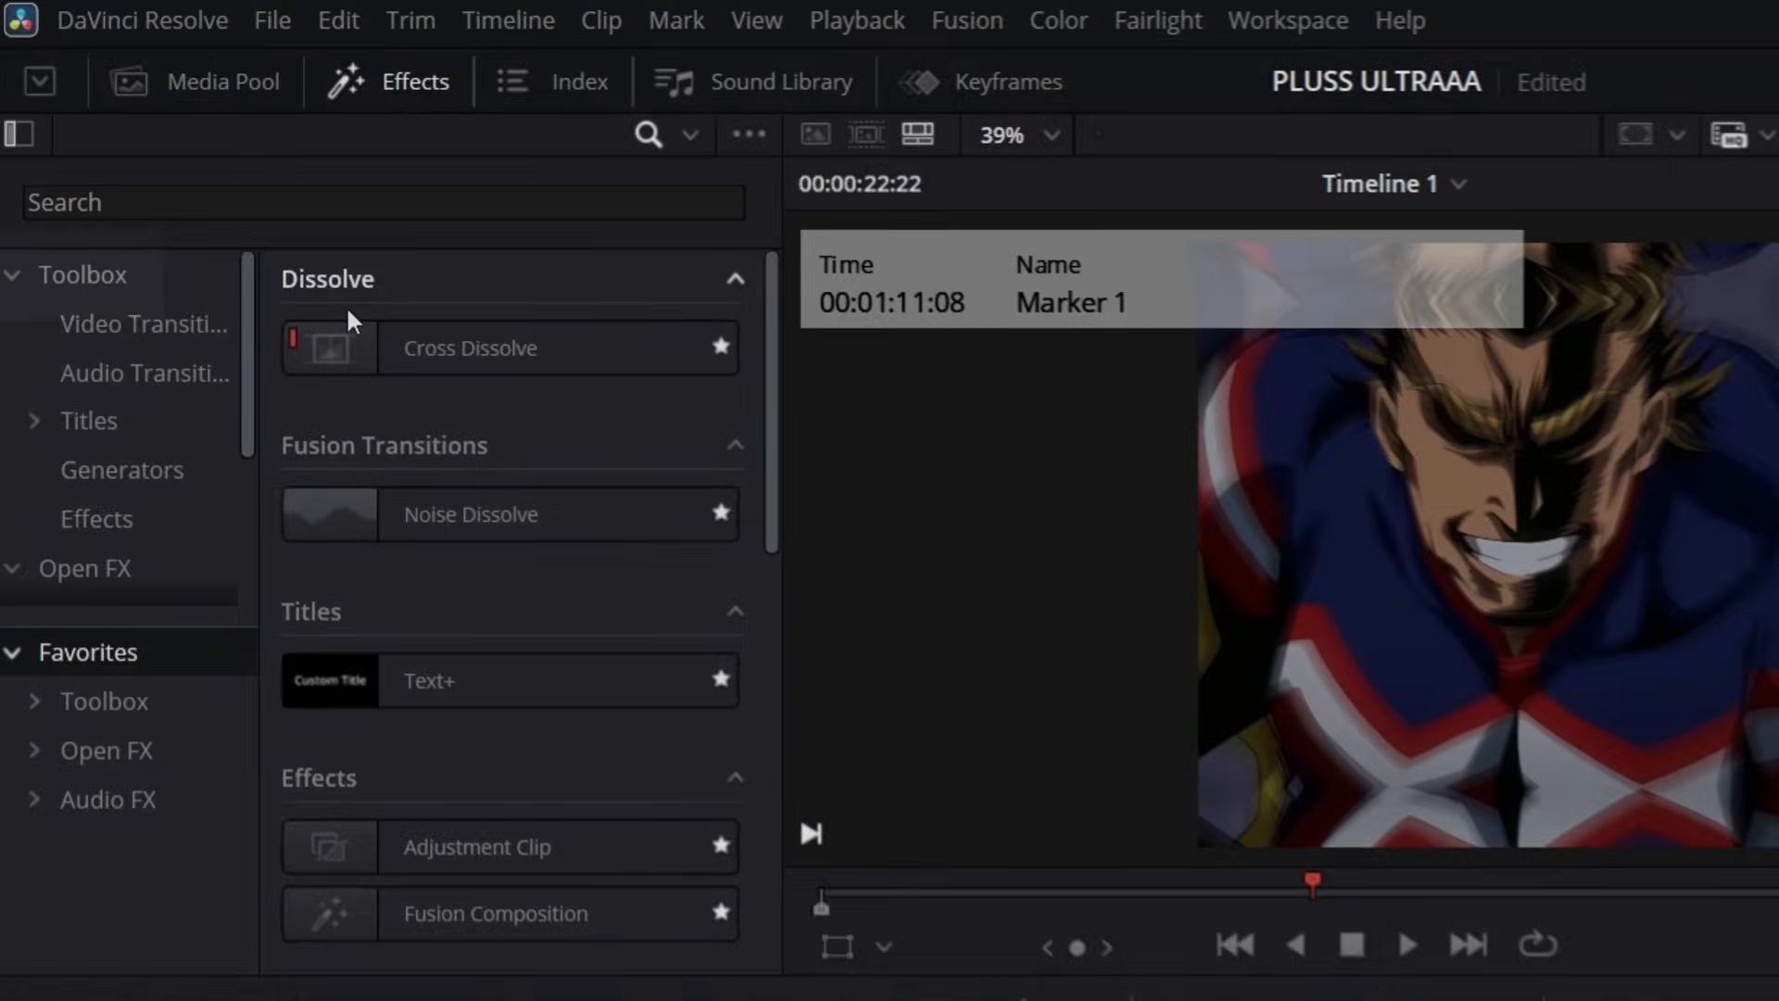
- Find the Adjustment Clip effect with the search term "adjust" and place it on V2, starting at the first ALLMIGHT clip
click(64, 191)
click(74, 139)
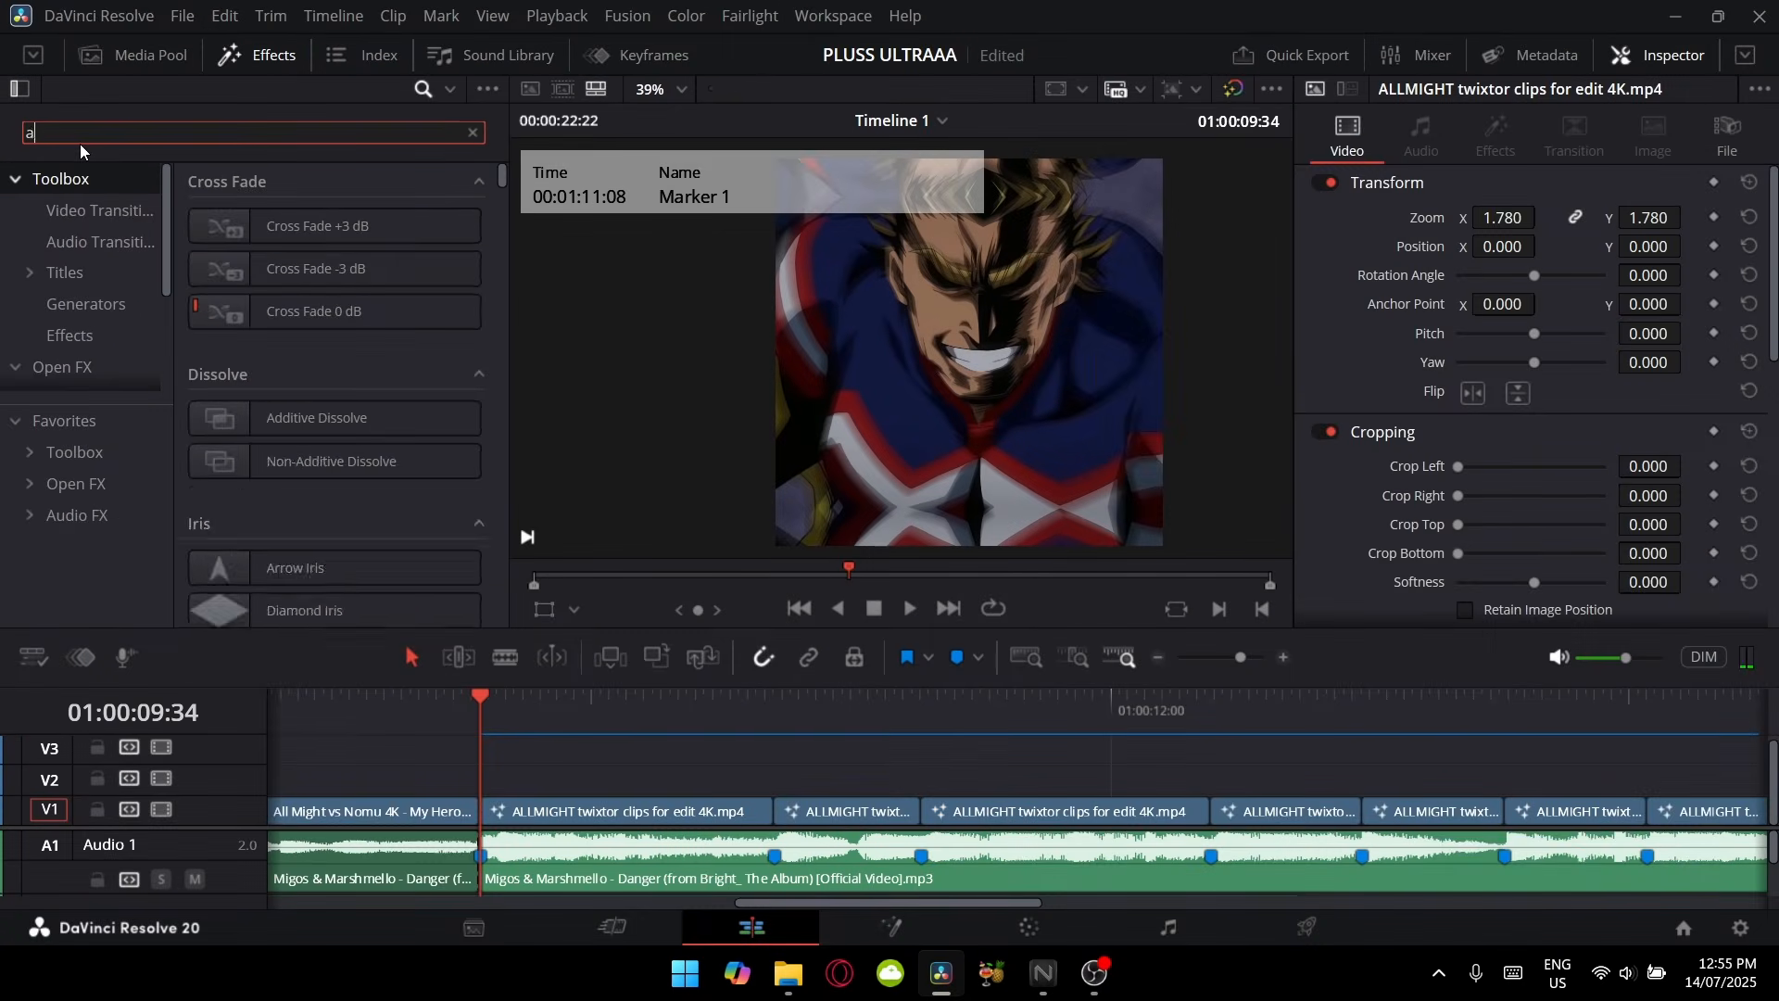
text(adjust)
drag(315, 226, 820, 742)
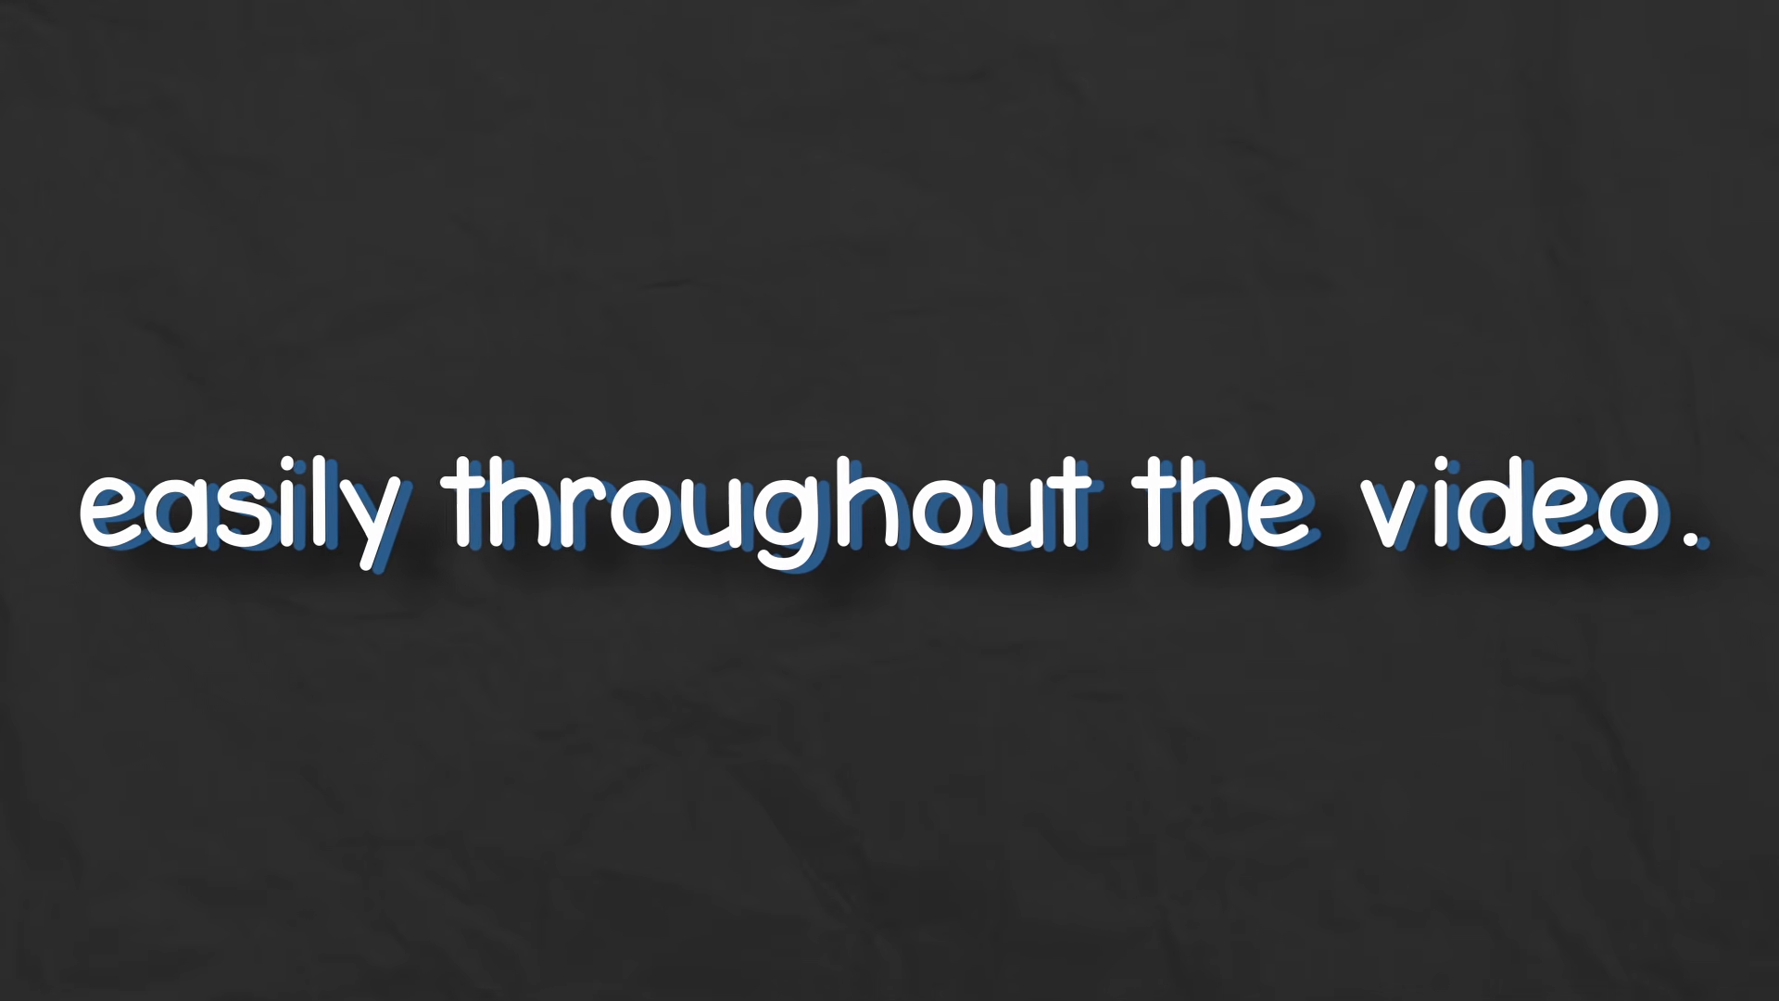
drag(313, 226, 503, 784)
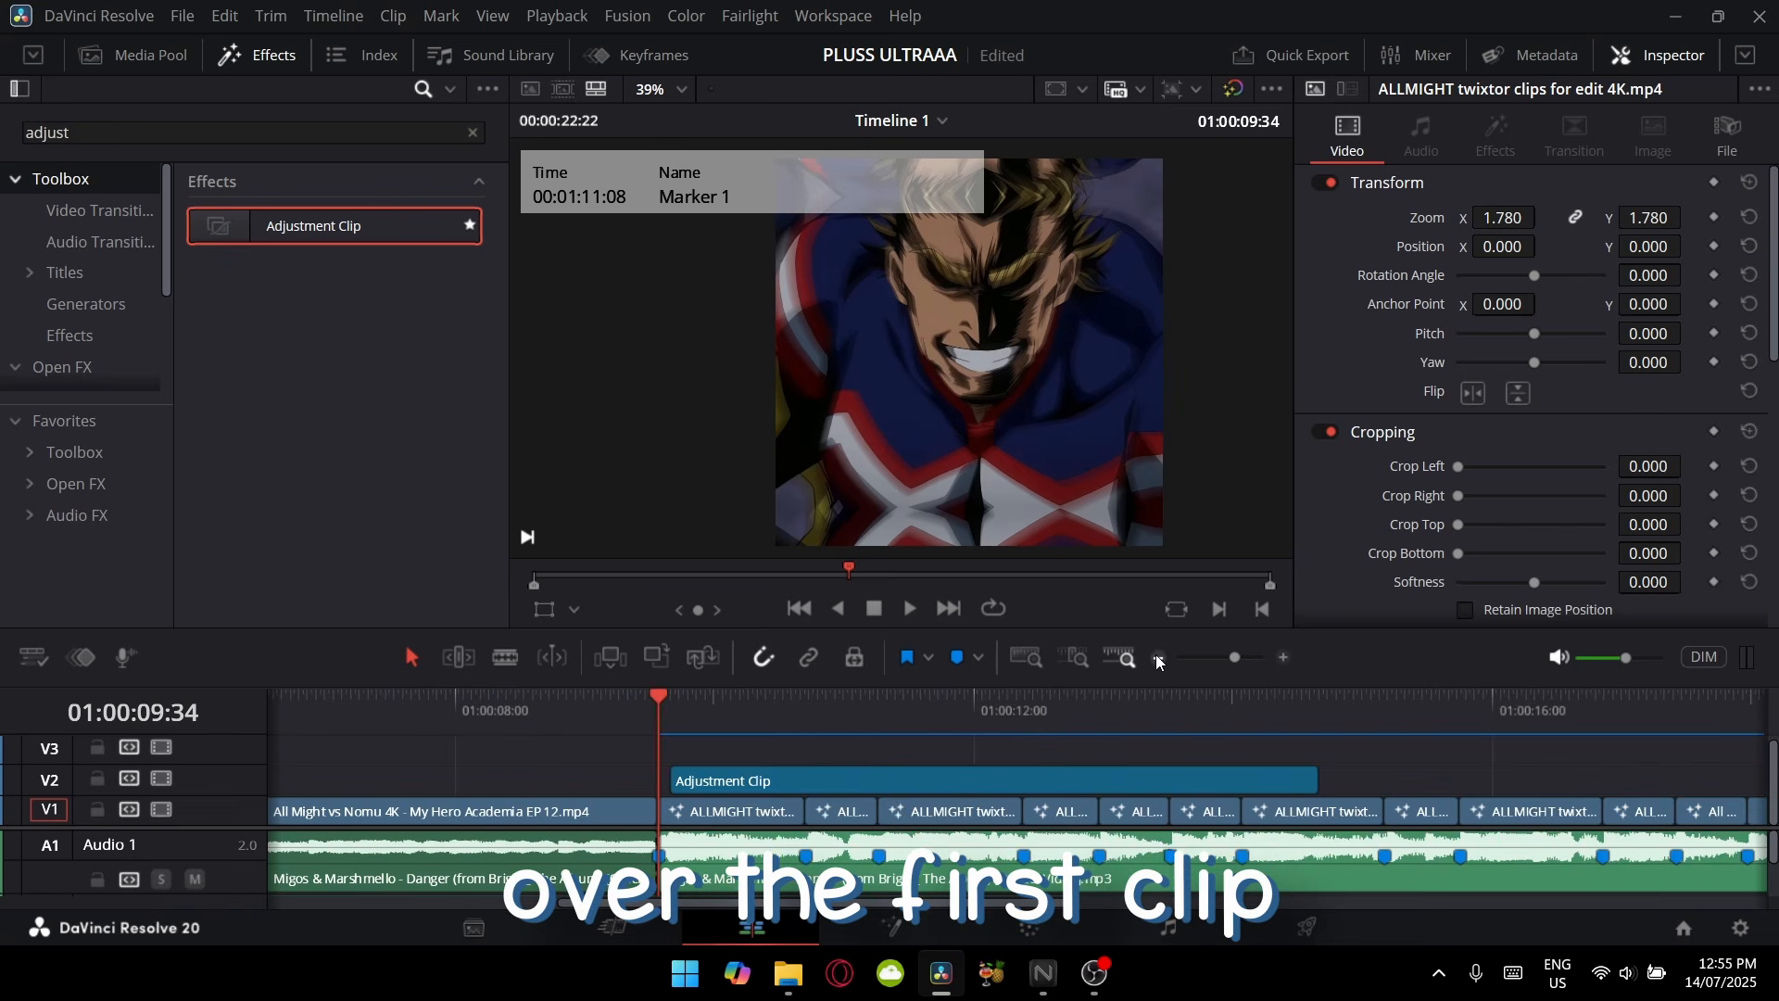
click(1158, 657)
drag(990, 787, 977, 786)
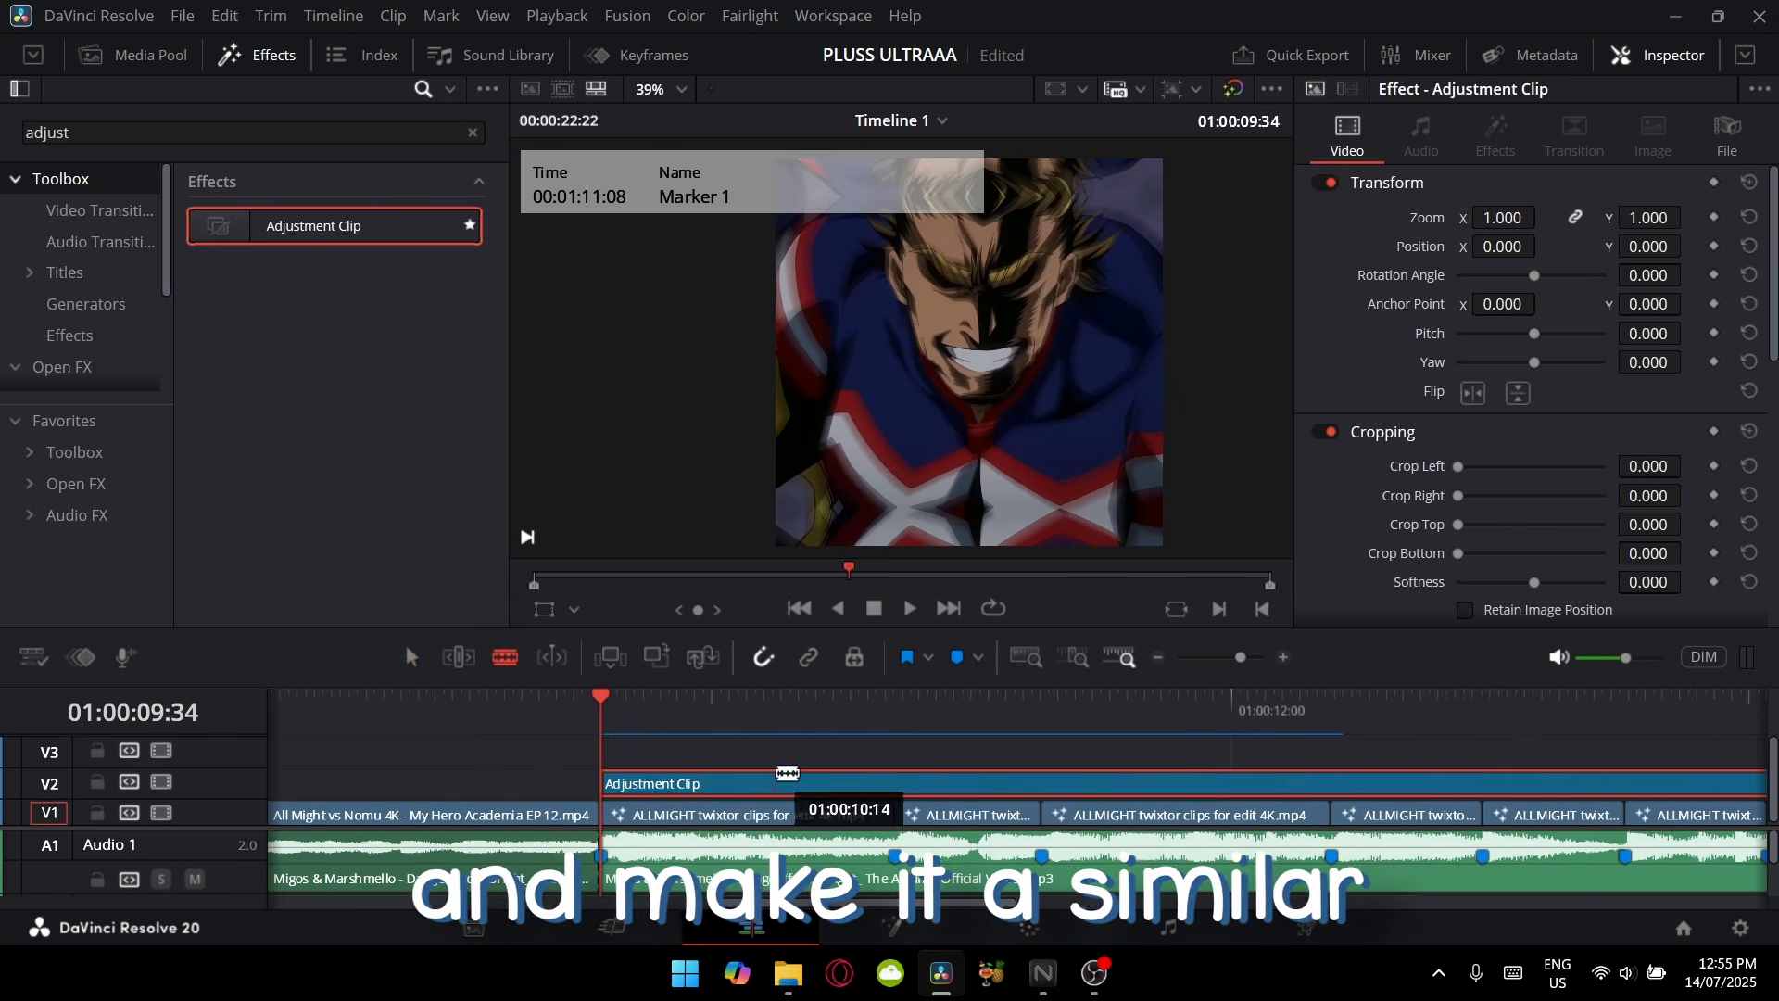
- Split the adjustment clip shortly before the first ALLMIGHT clip ends and delete the part after the cut
click(841, 783)
key(a)
click(864, 783)
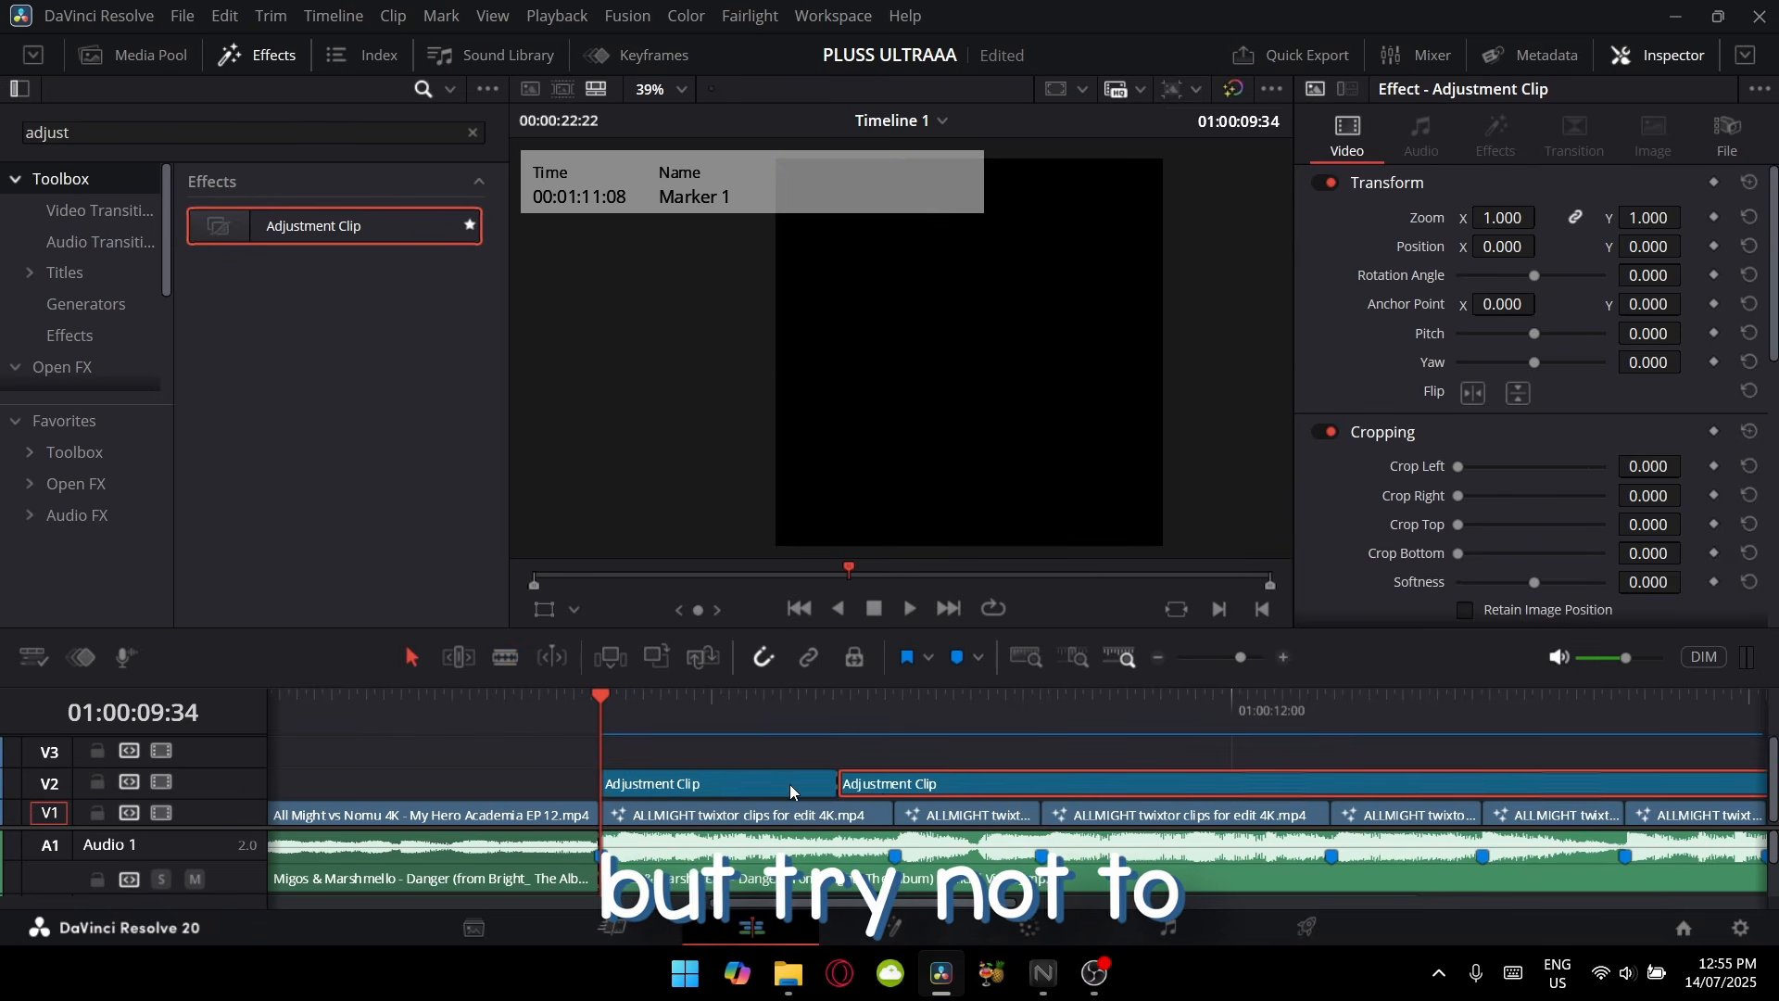
key(BackSpace)
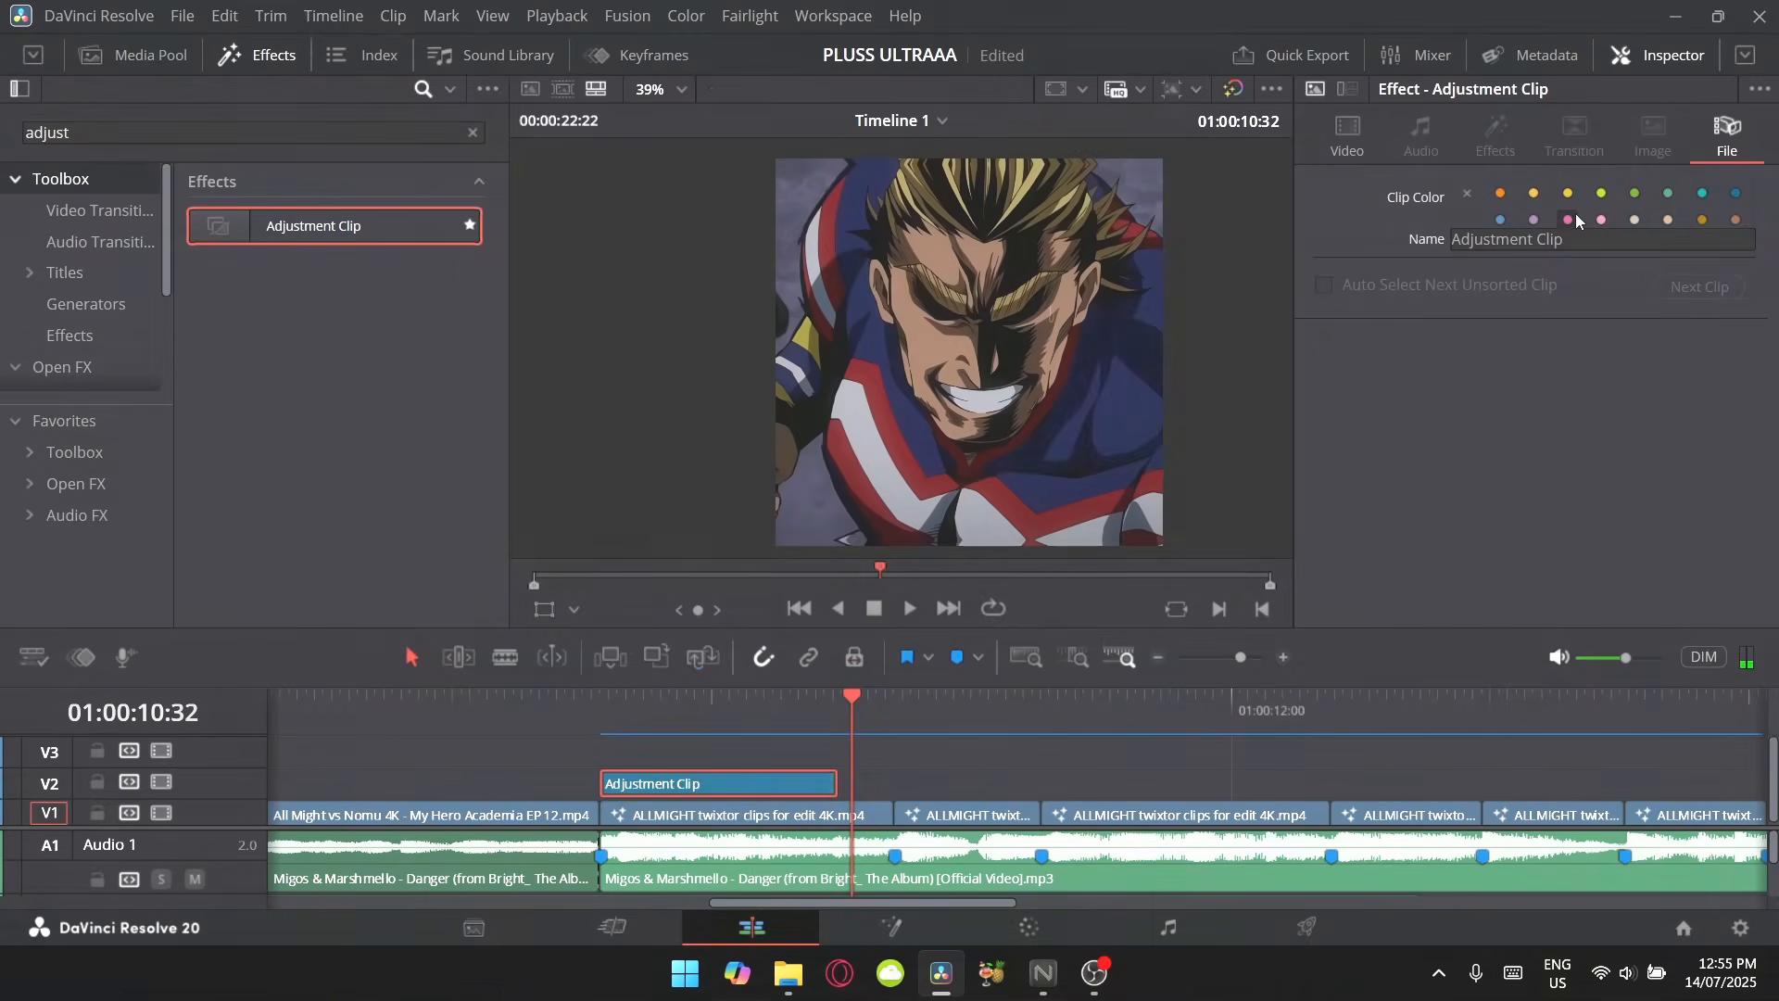
- Colour the adjustment clip pink and rename it "long shake"
click(1568, 220)
text(long shake)
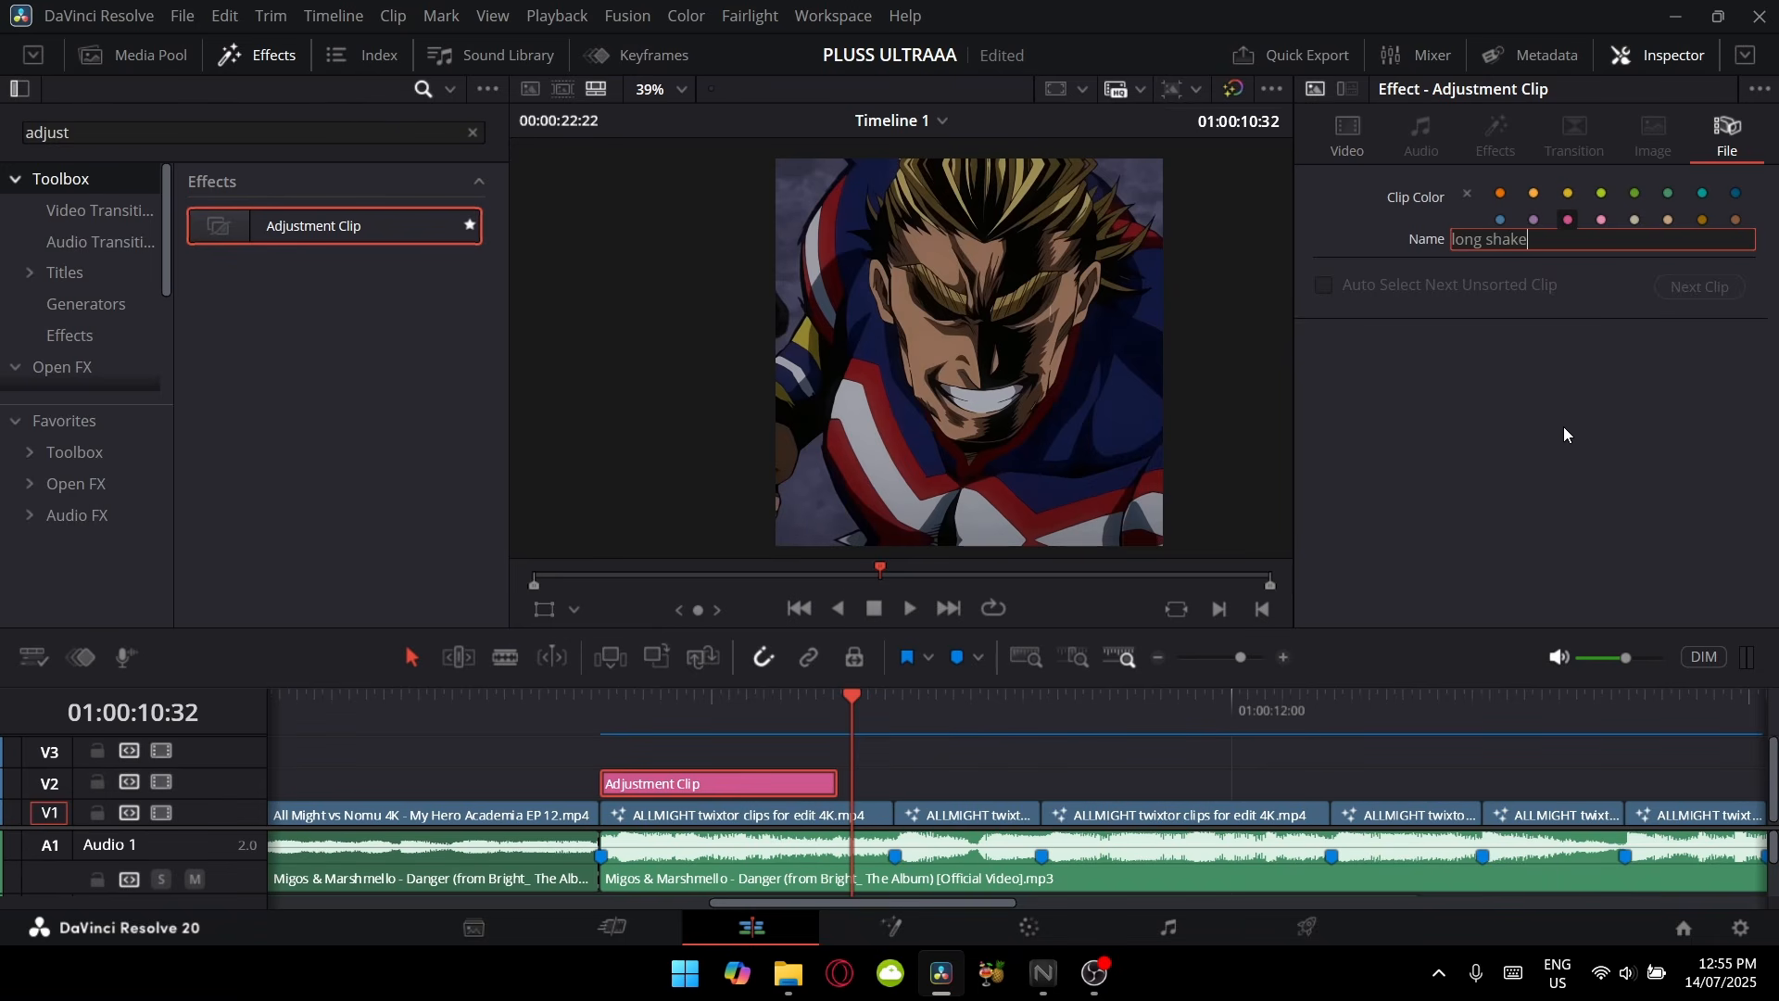
key(Return)
- Open the long shake clip in Fusion and add a Camera Shake node after MediaIn1
right_click(669, 782)
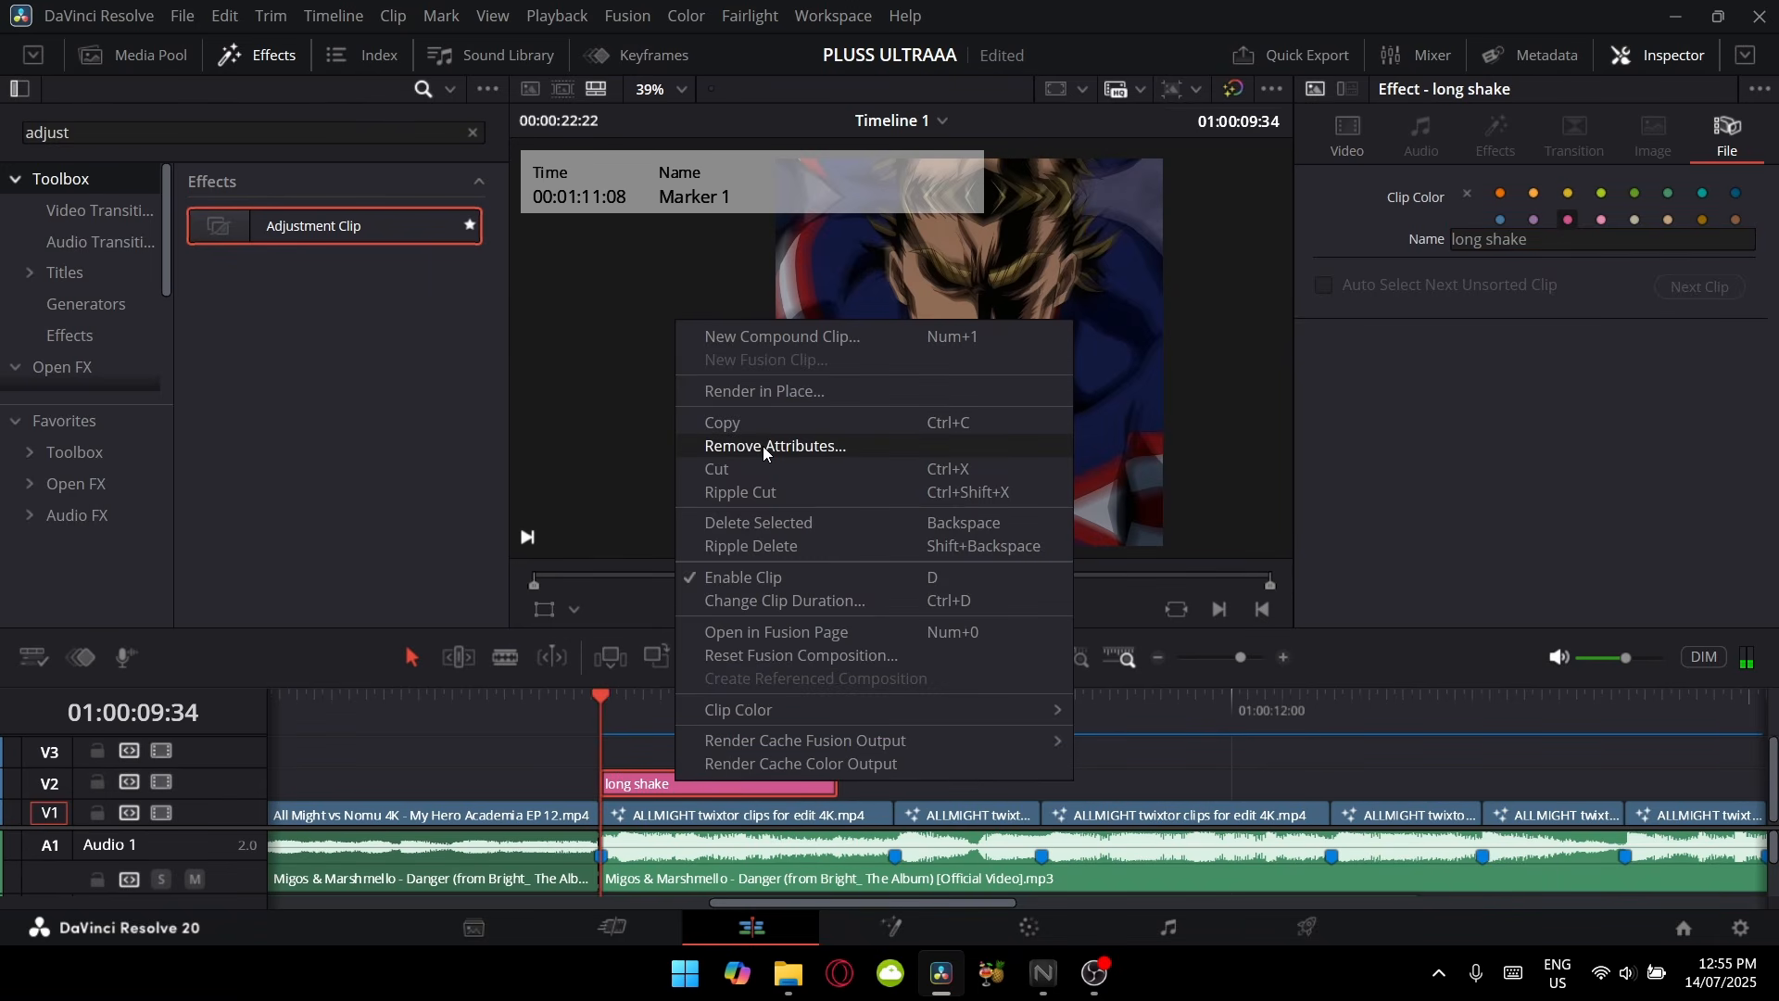
click(762, 630)
key(shift+space)
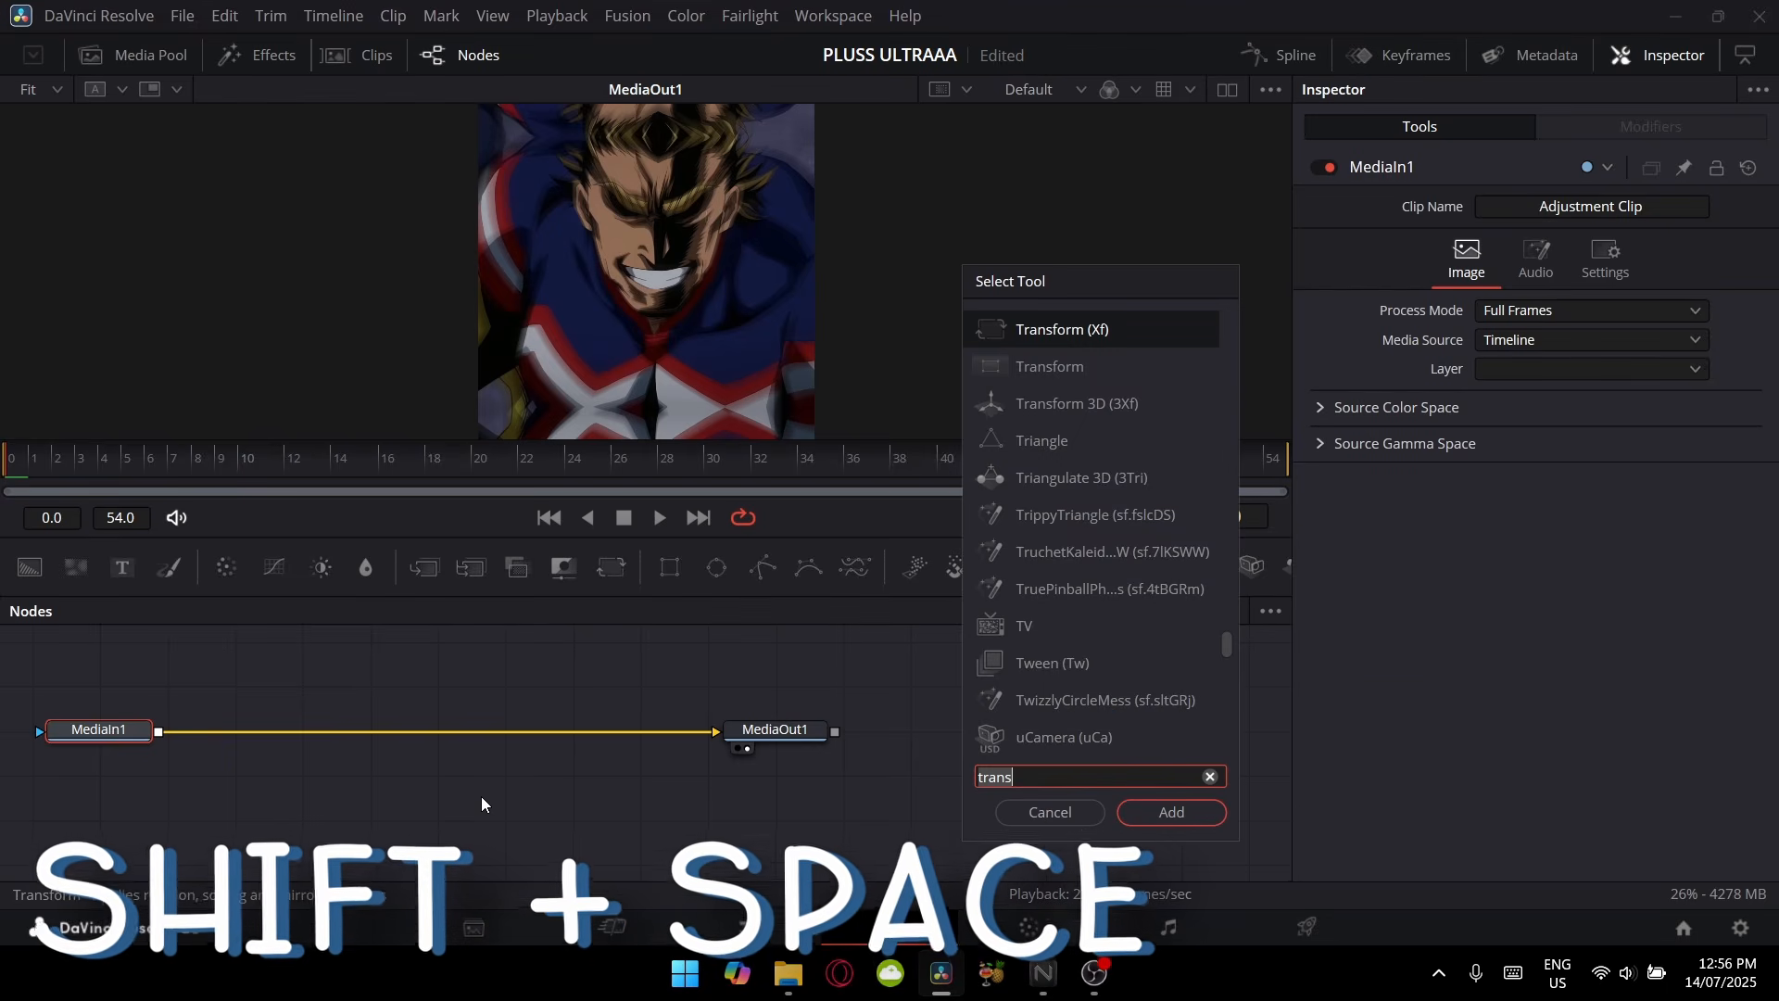
text(ca)
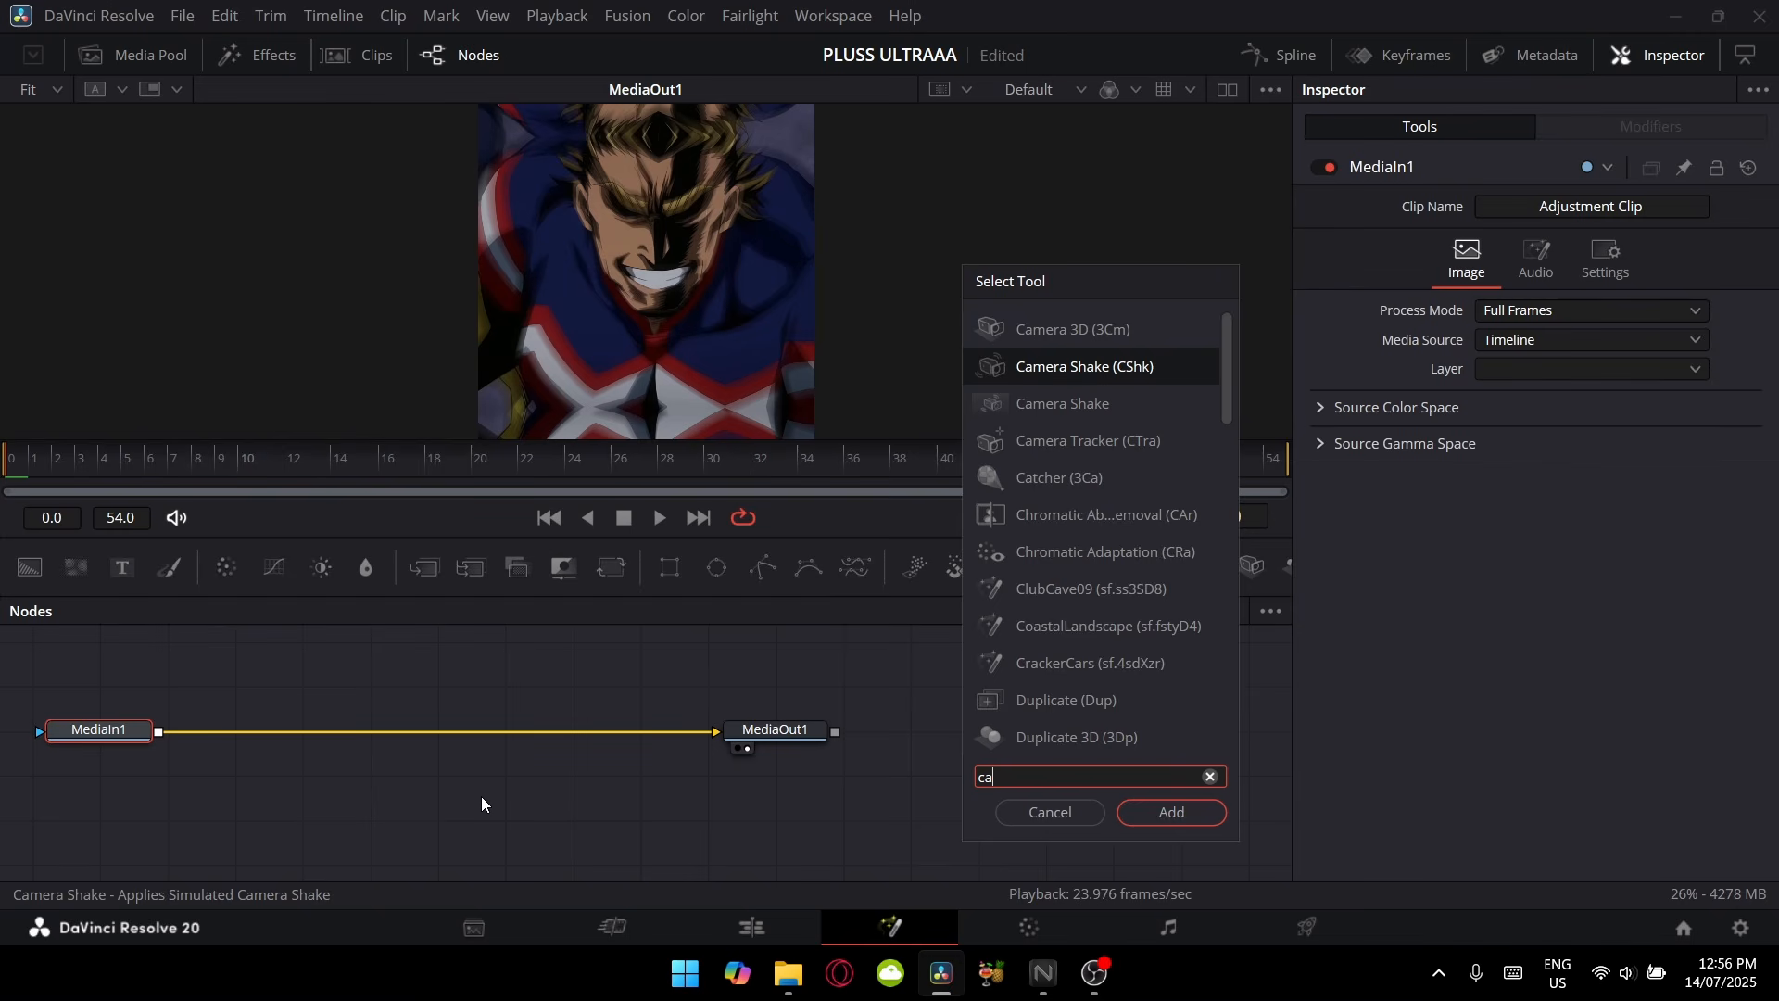
text(mera)
key(Return)
- Set CameraShake1's edges to Mirror, its X, Y and rotation deviation to 0.3, and its speed to 0.7
click(1539, 500)
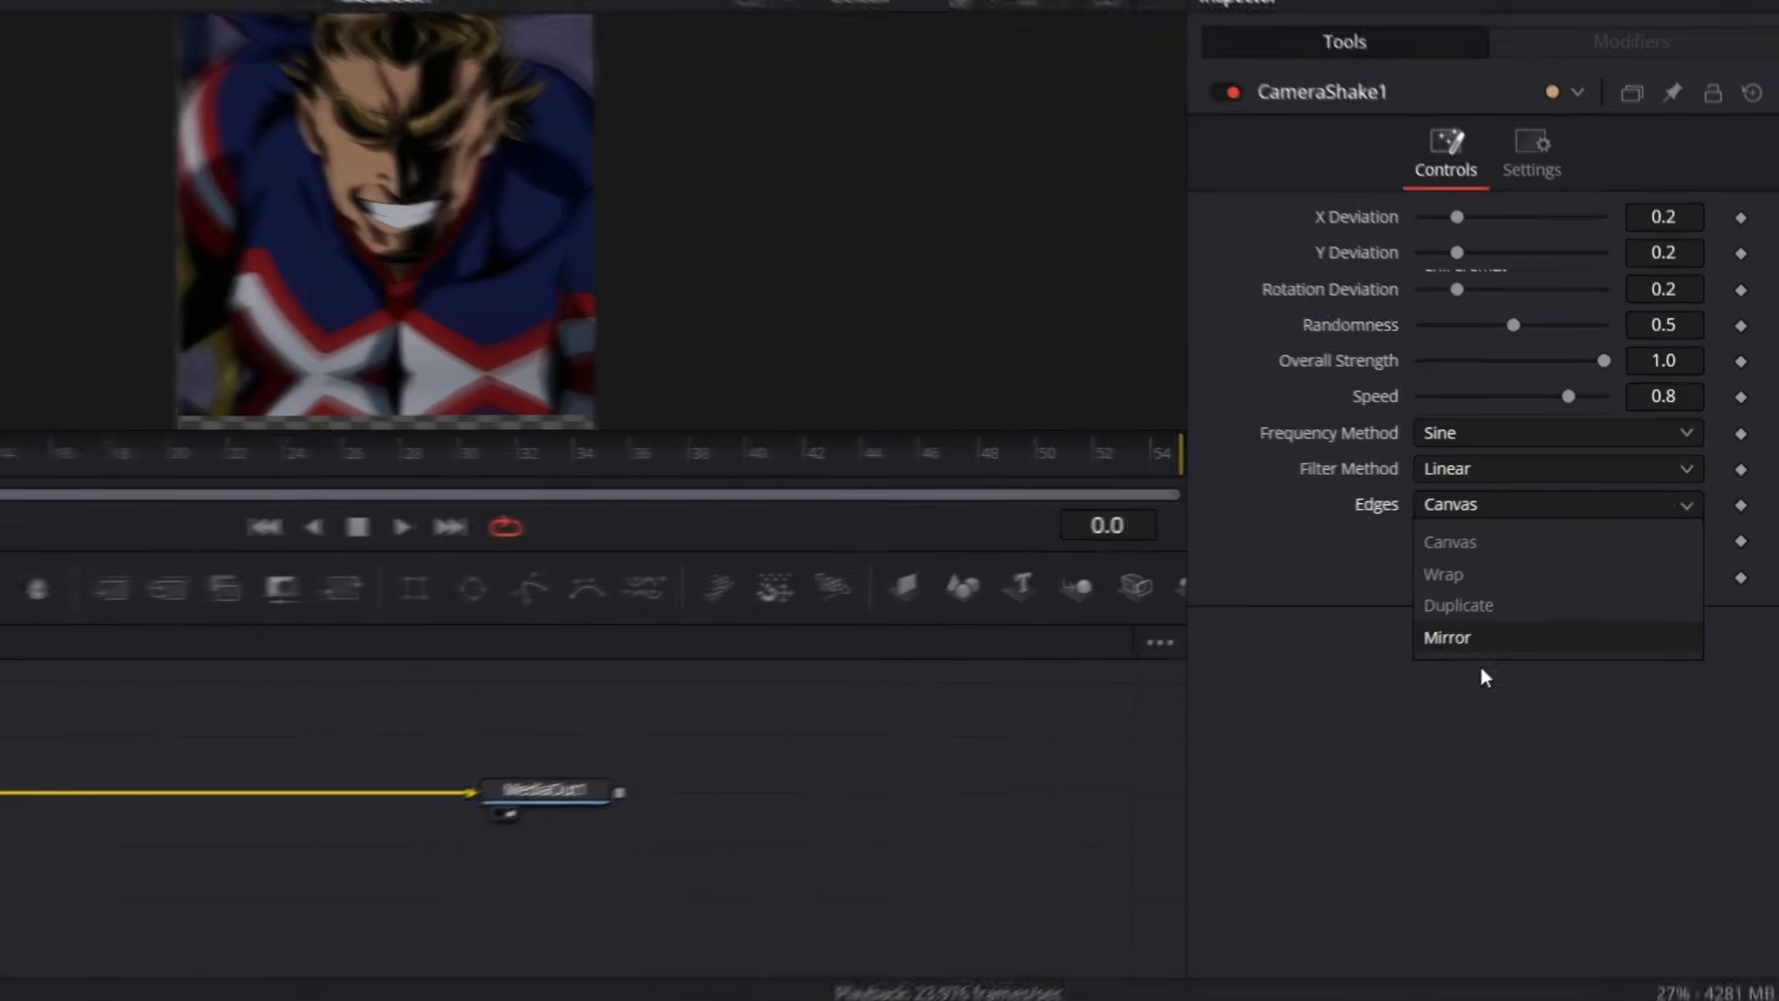
click(1534, 609)
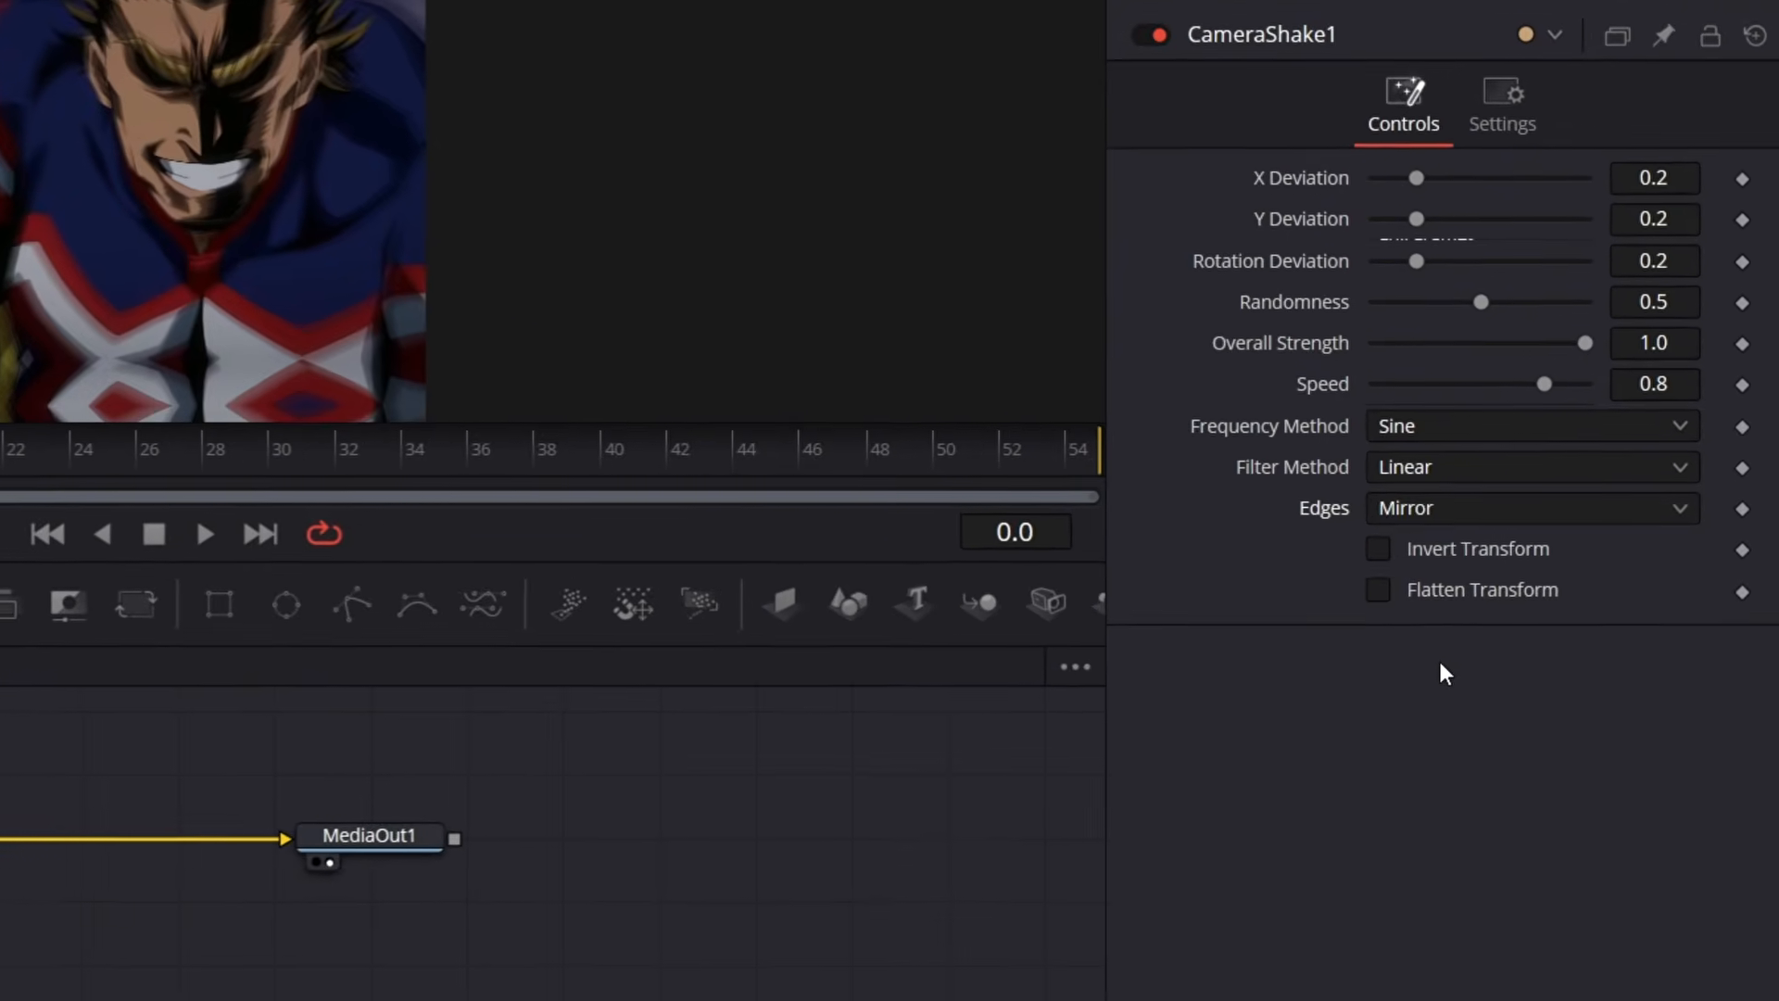
click(1571, 226)
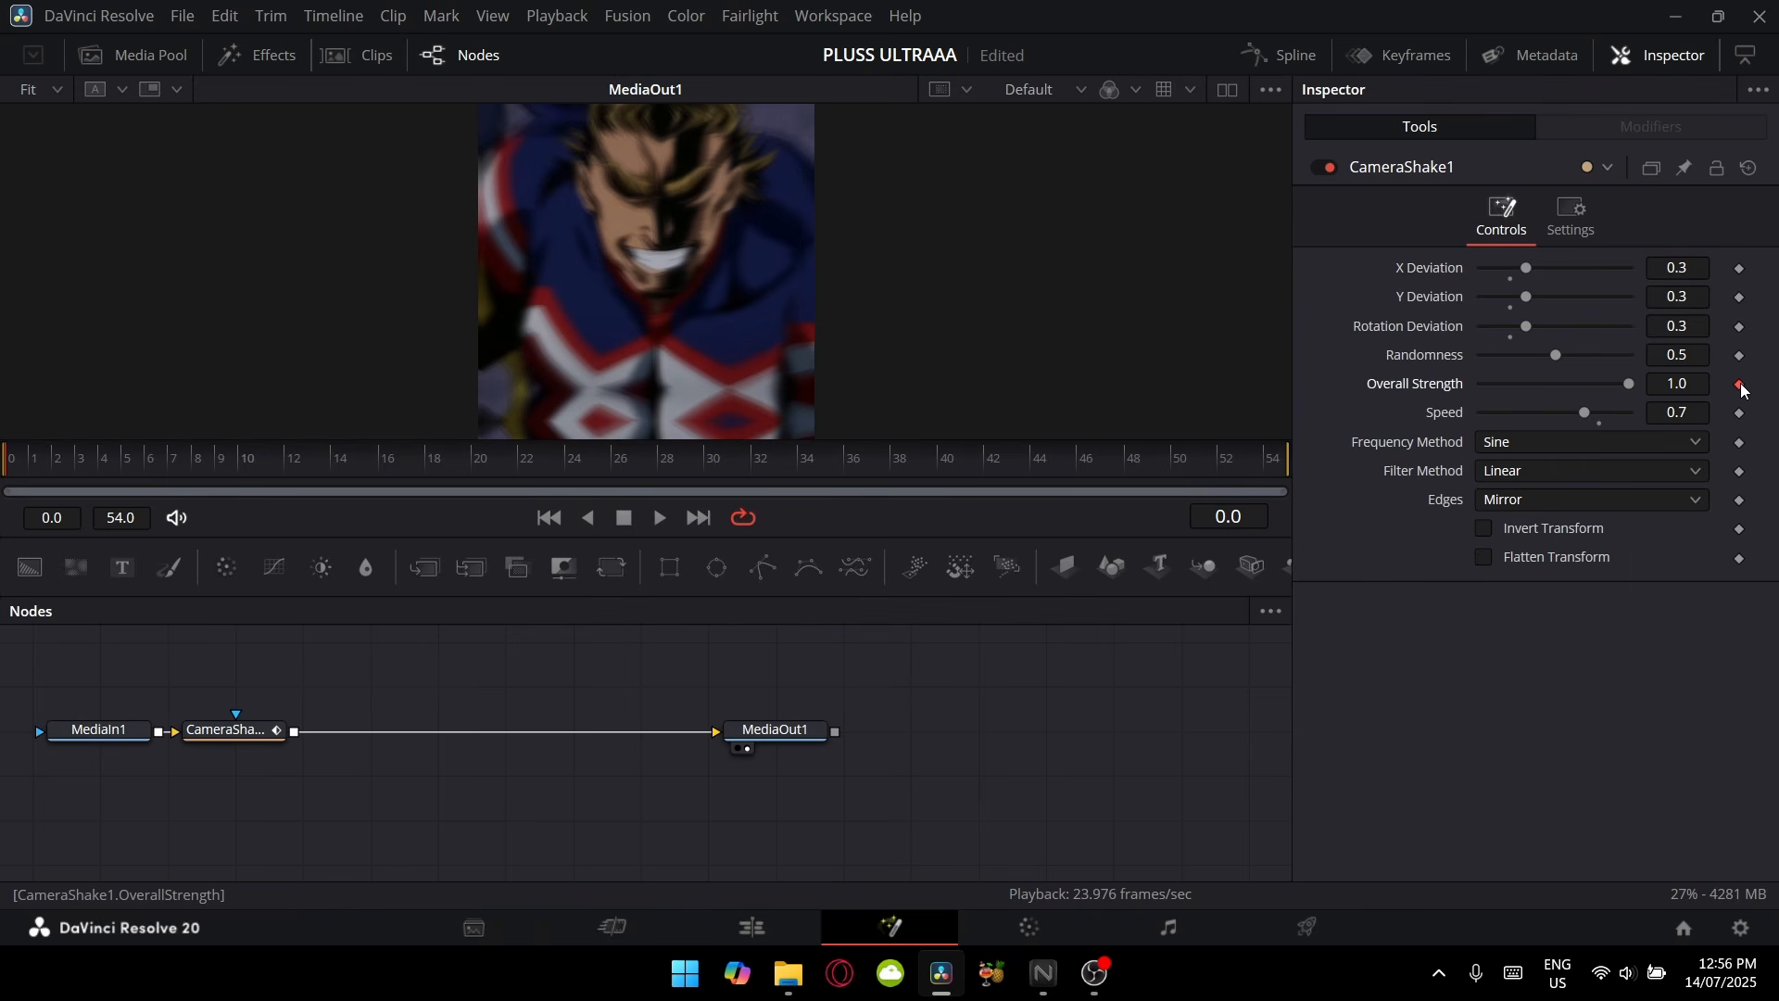
- Keyframe the camera shake's overall strength from 1.0 at frame 0 to 0 at frame 54, and set the speed to 0.68
drag(1217, 463, 1378, 469)
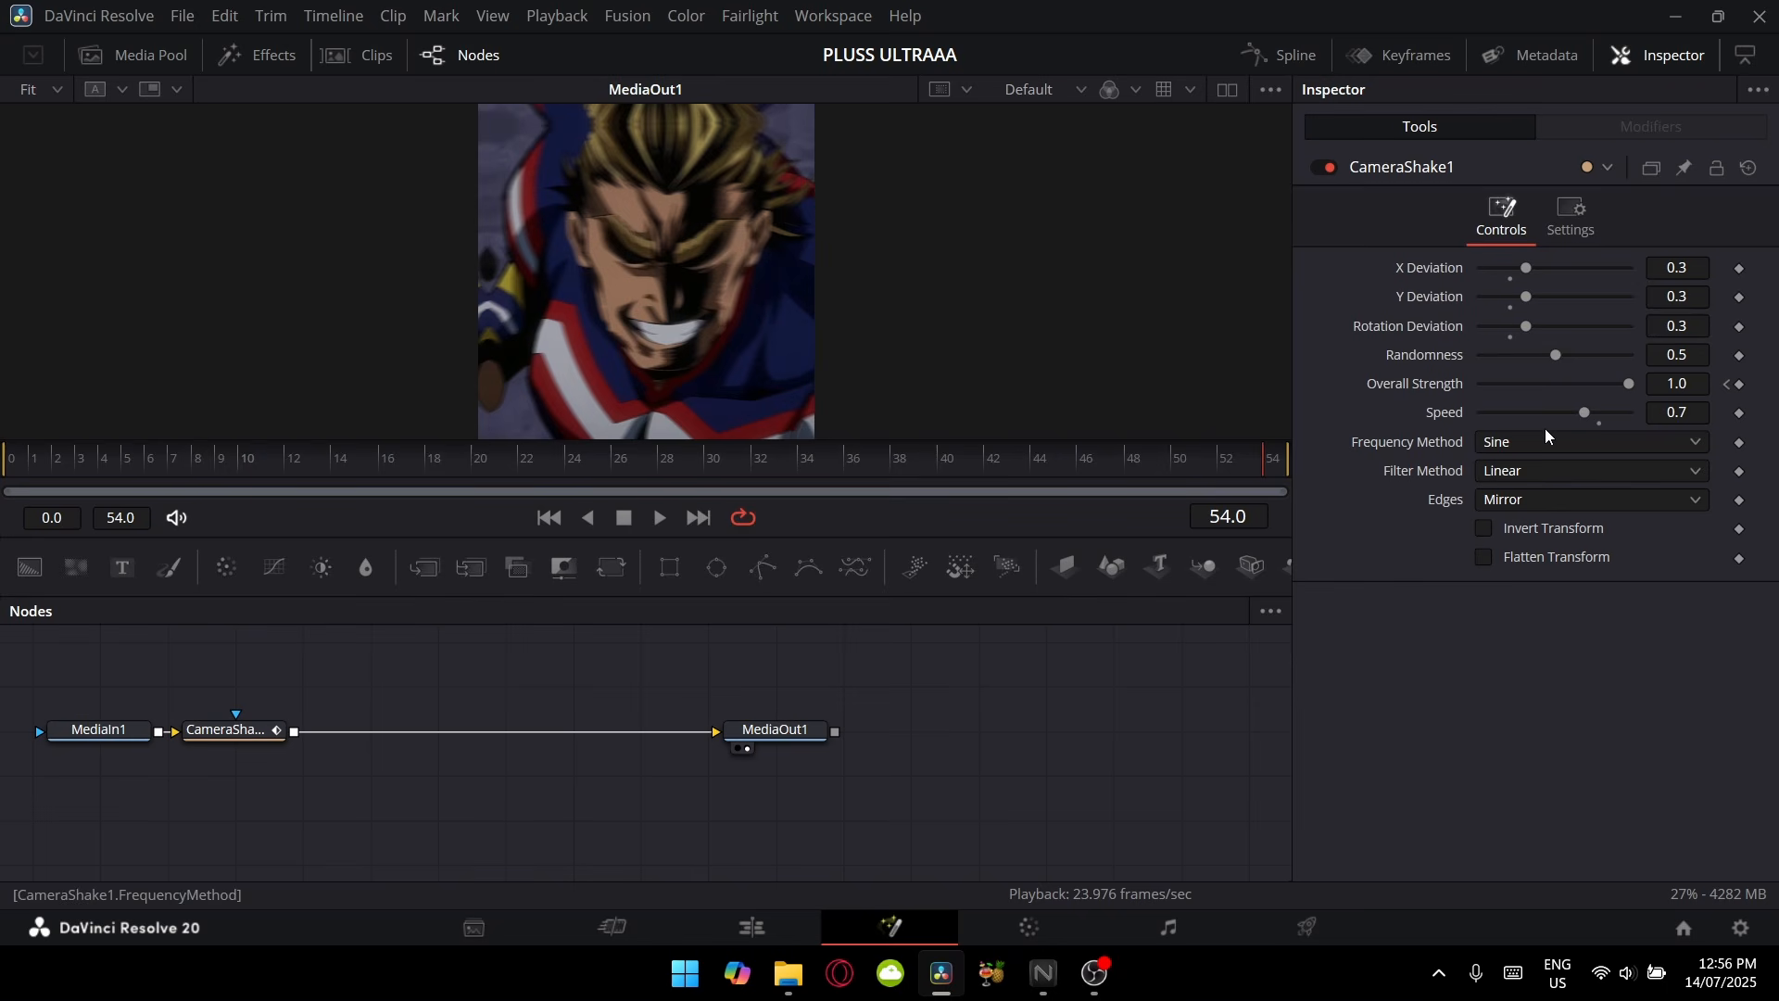
drag(1631, 377, 1265, 382)
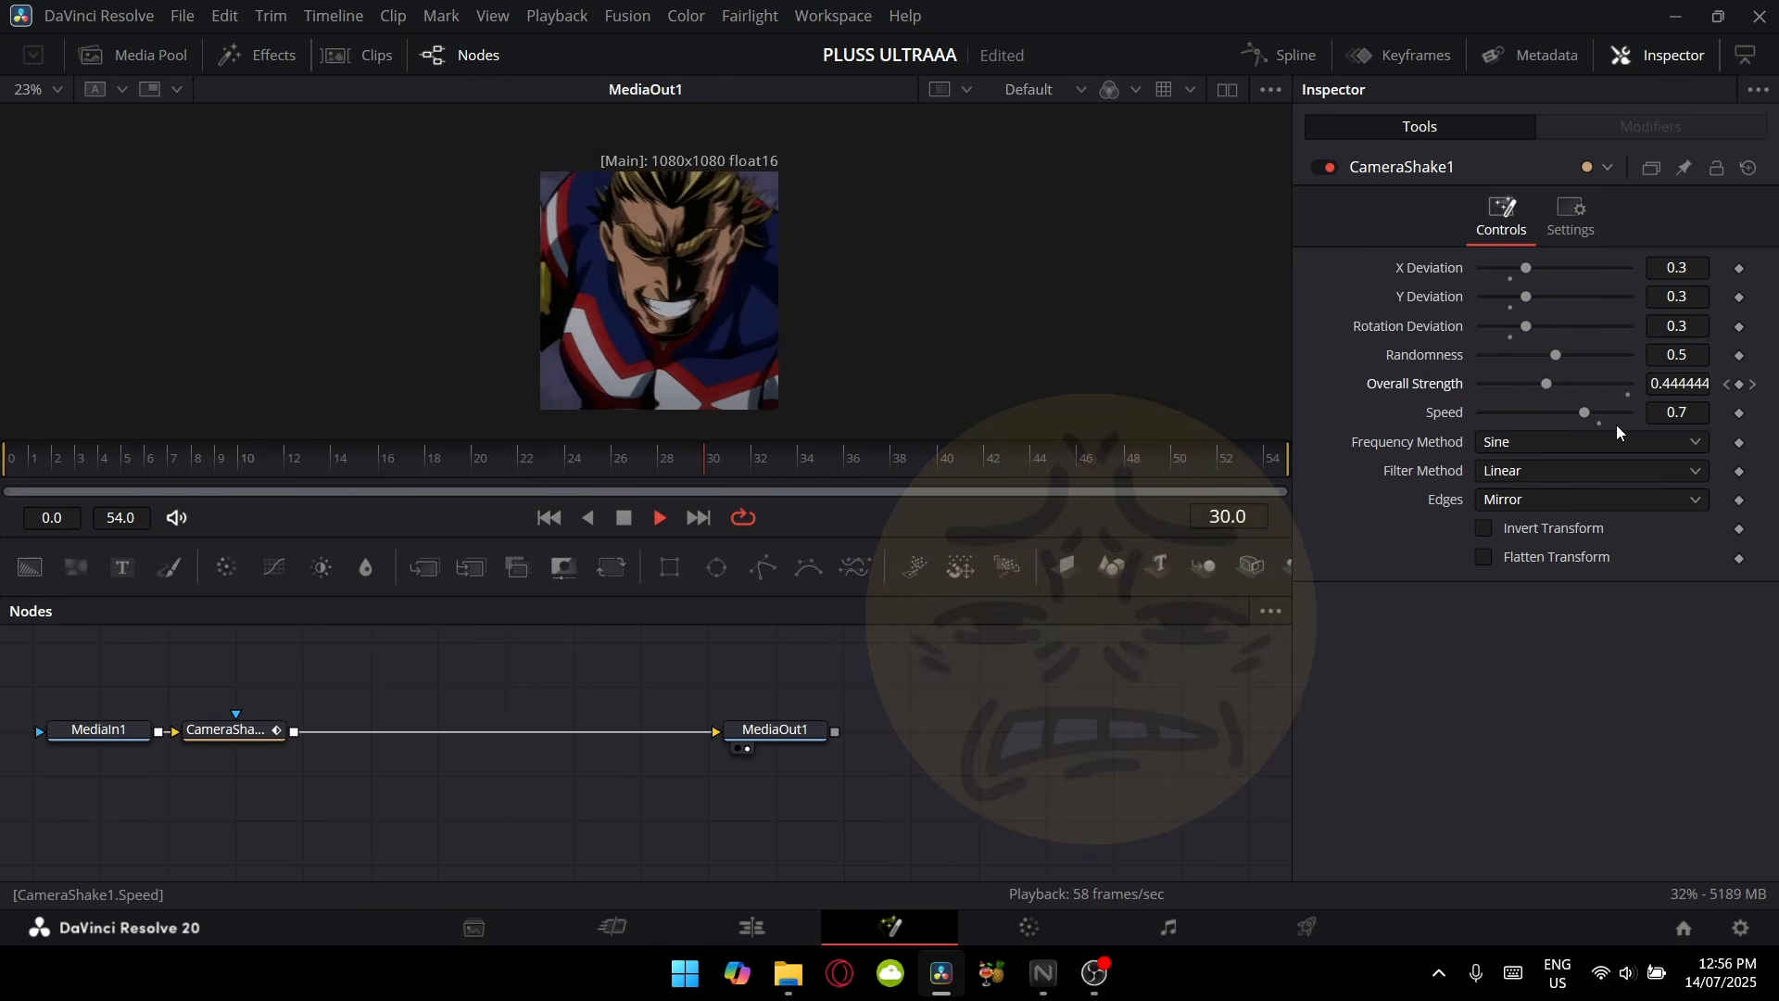
click(1599, 422)
- Display CameraShake1's Overall Strength curve in the spline editor, fitted to the graph, and select its keyframes
click(1297, 56)
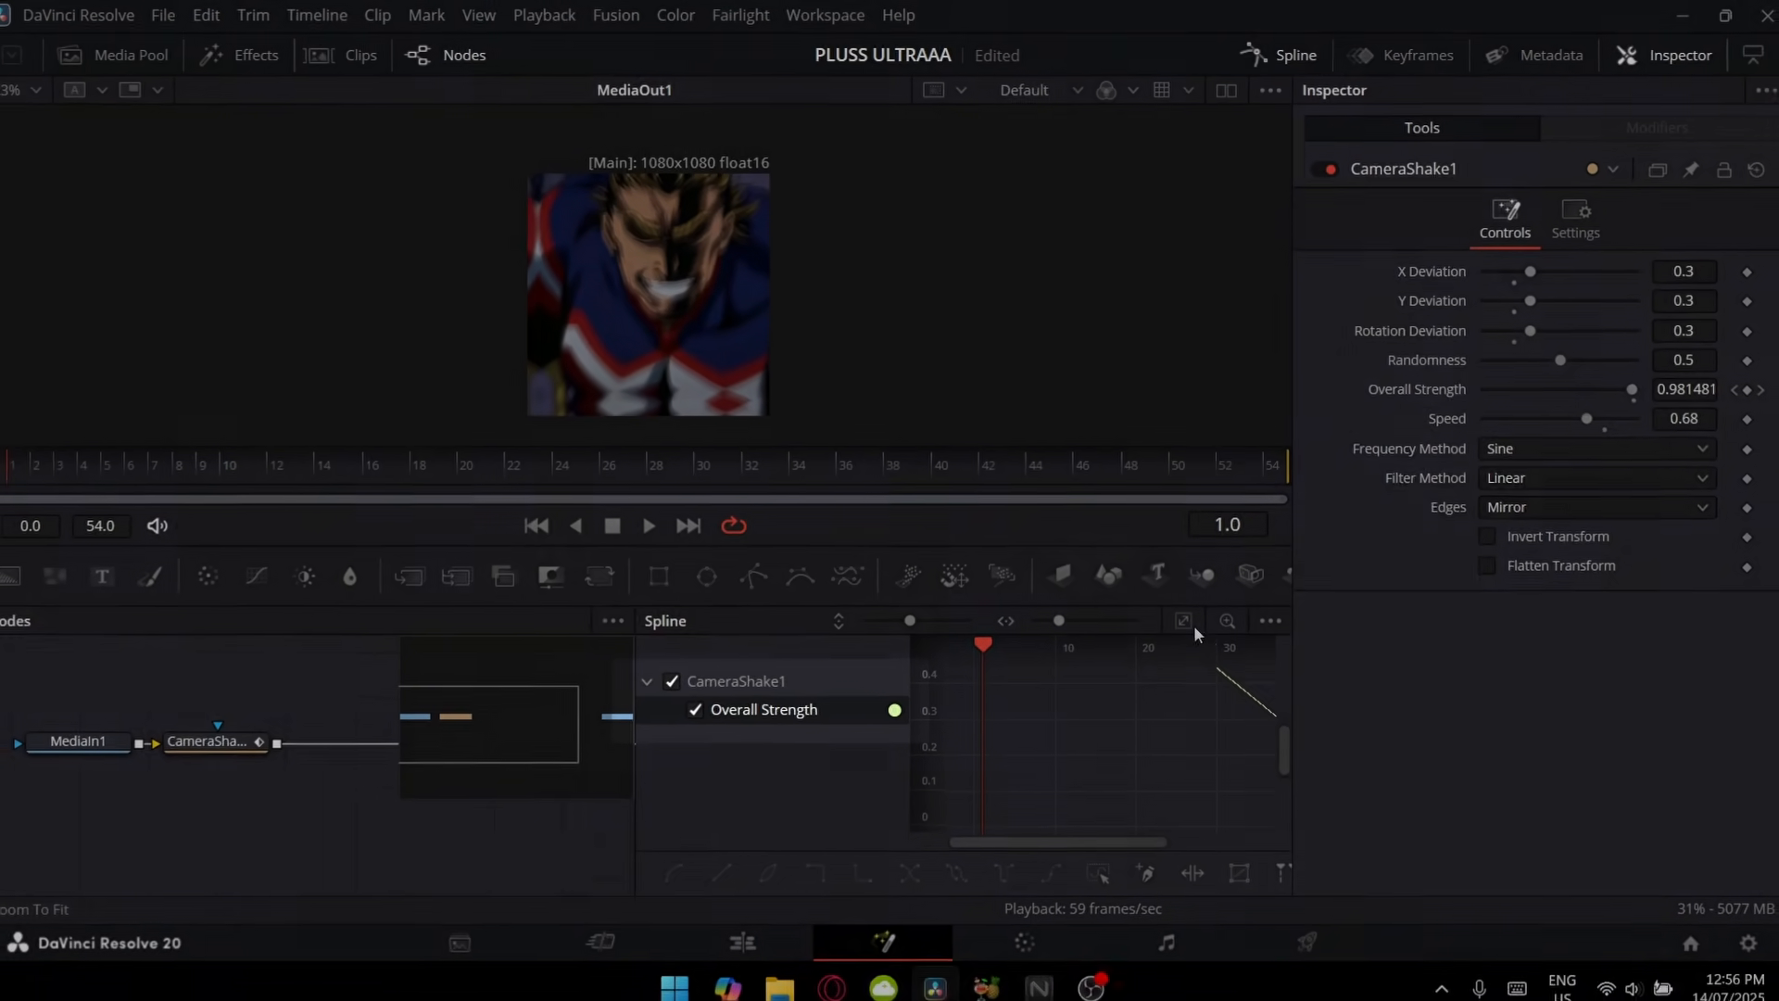
click(1173, 684)
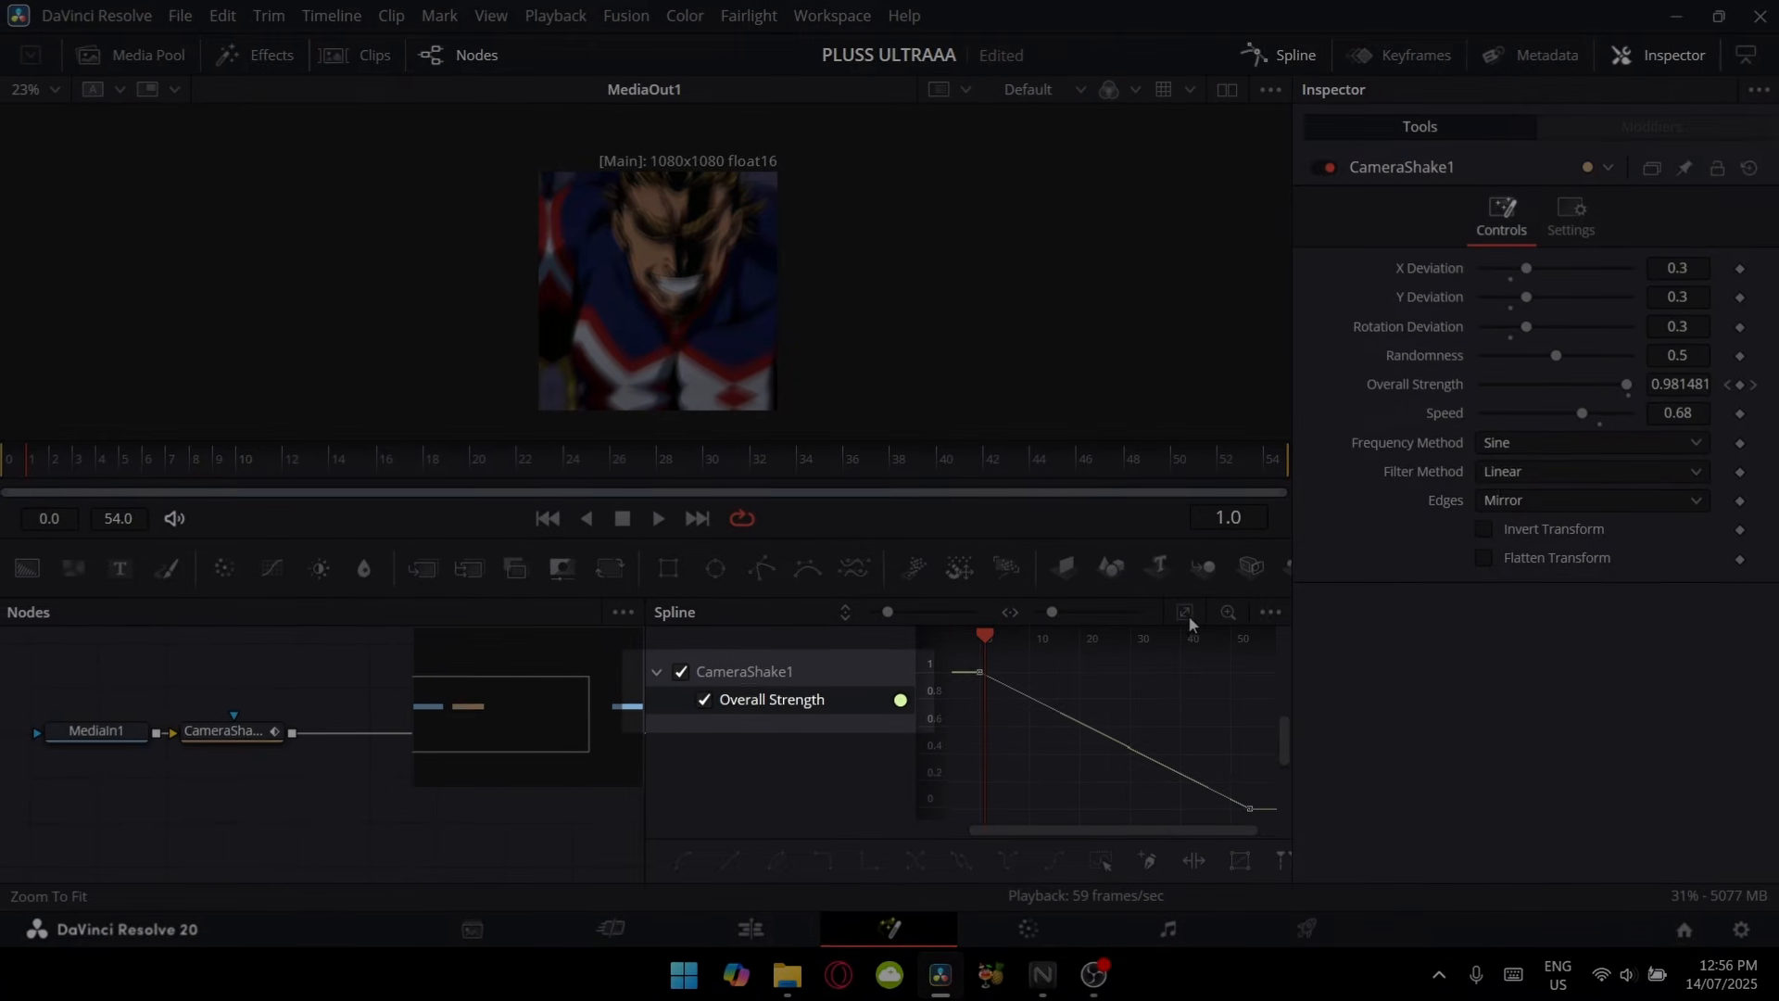
drag(1097, 885, 906, 732)
drag(949, 652, 950, 654)
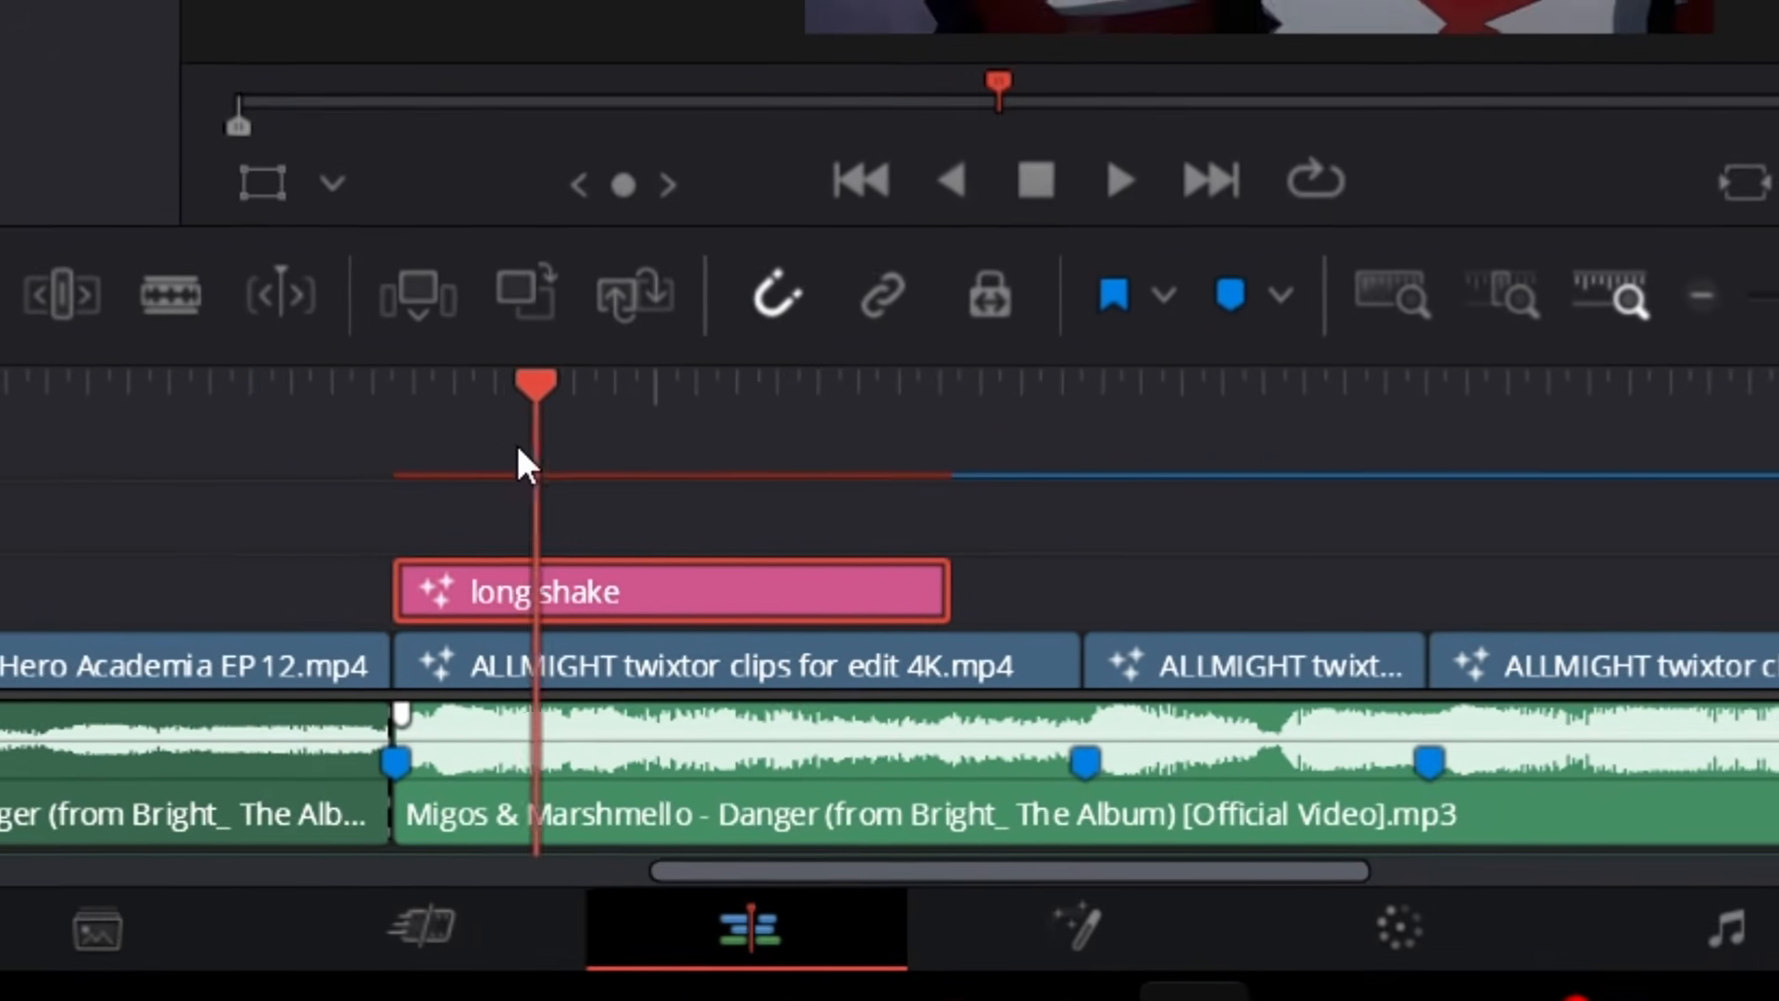
- Play the edit timeline from just before the long shake clip to review the shake
drag(515, 441, 315, 424)
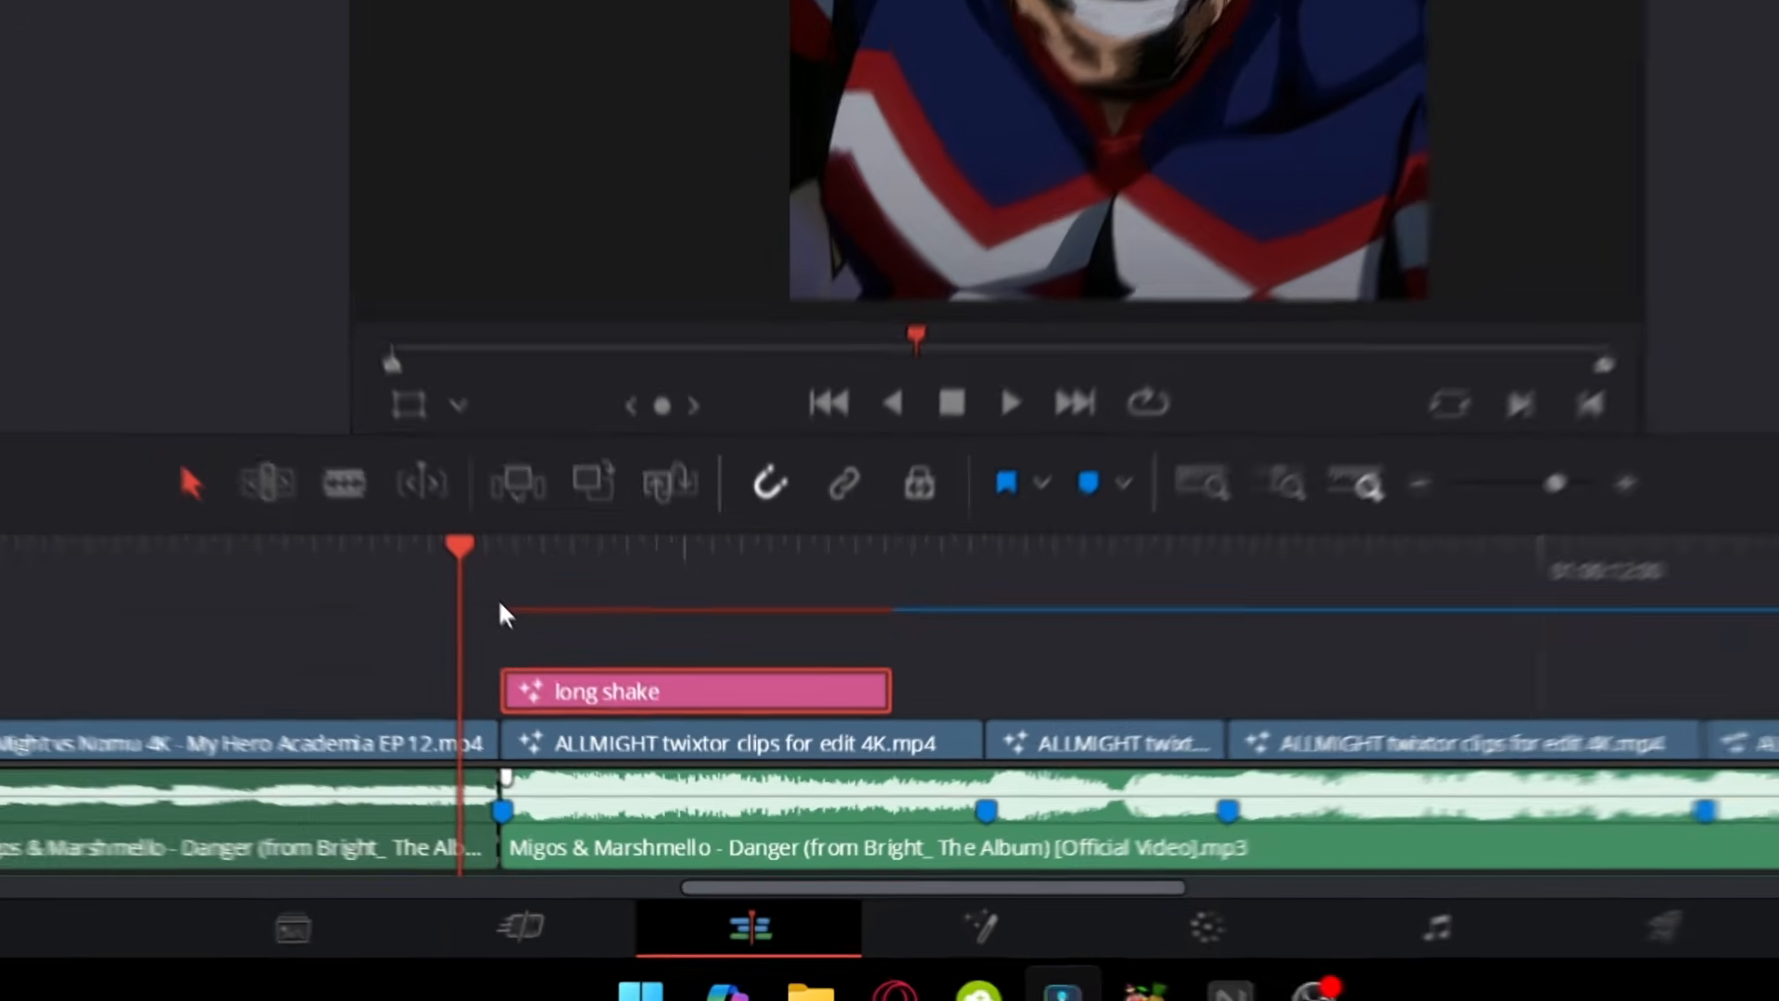
key(space)
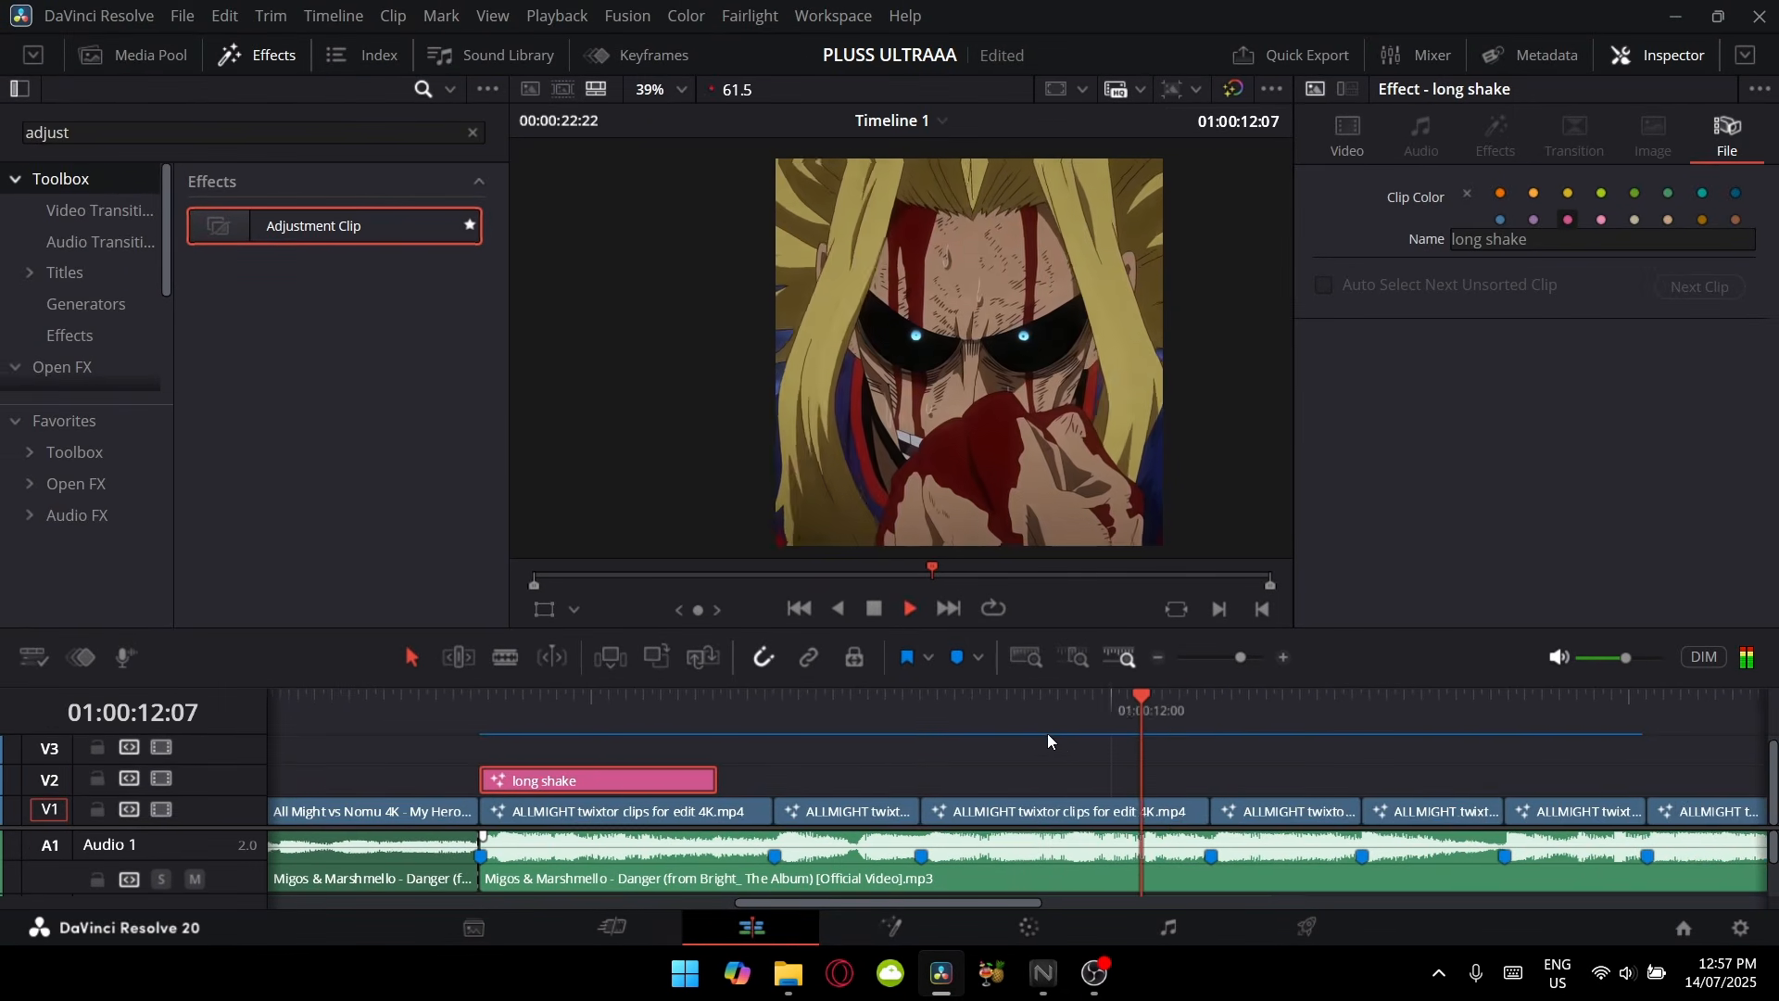
- Copy the long shake clip on V2 to the start of the third ALLMIGHT clip at 01:00:11:16 and play it back
click(898, 708)
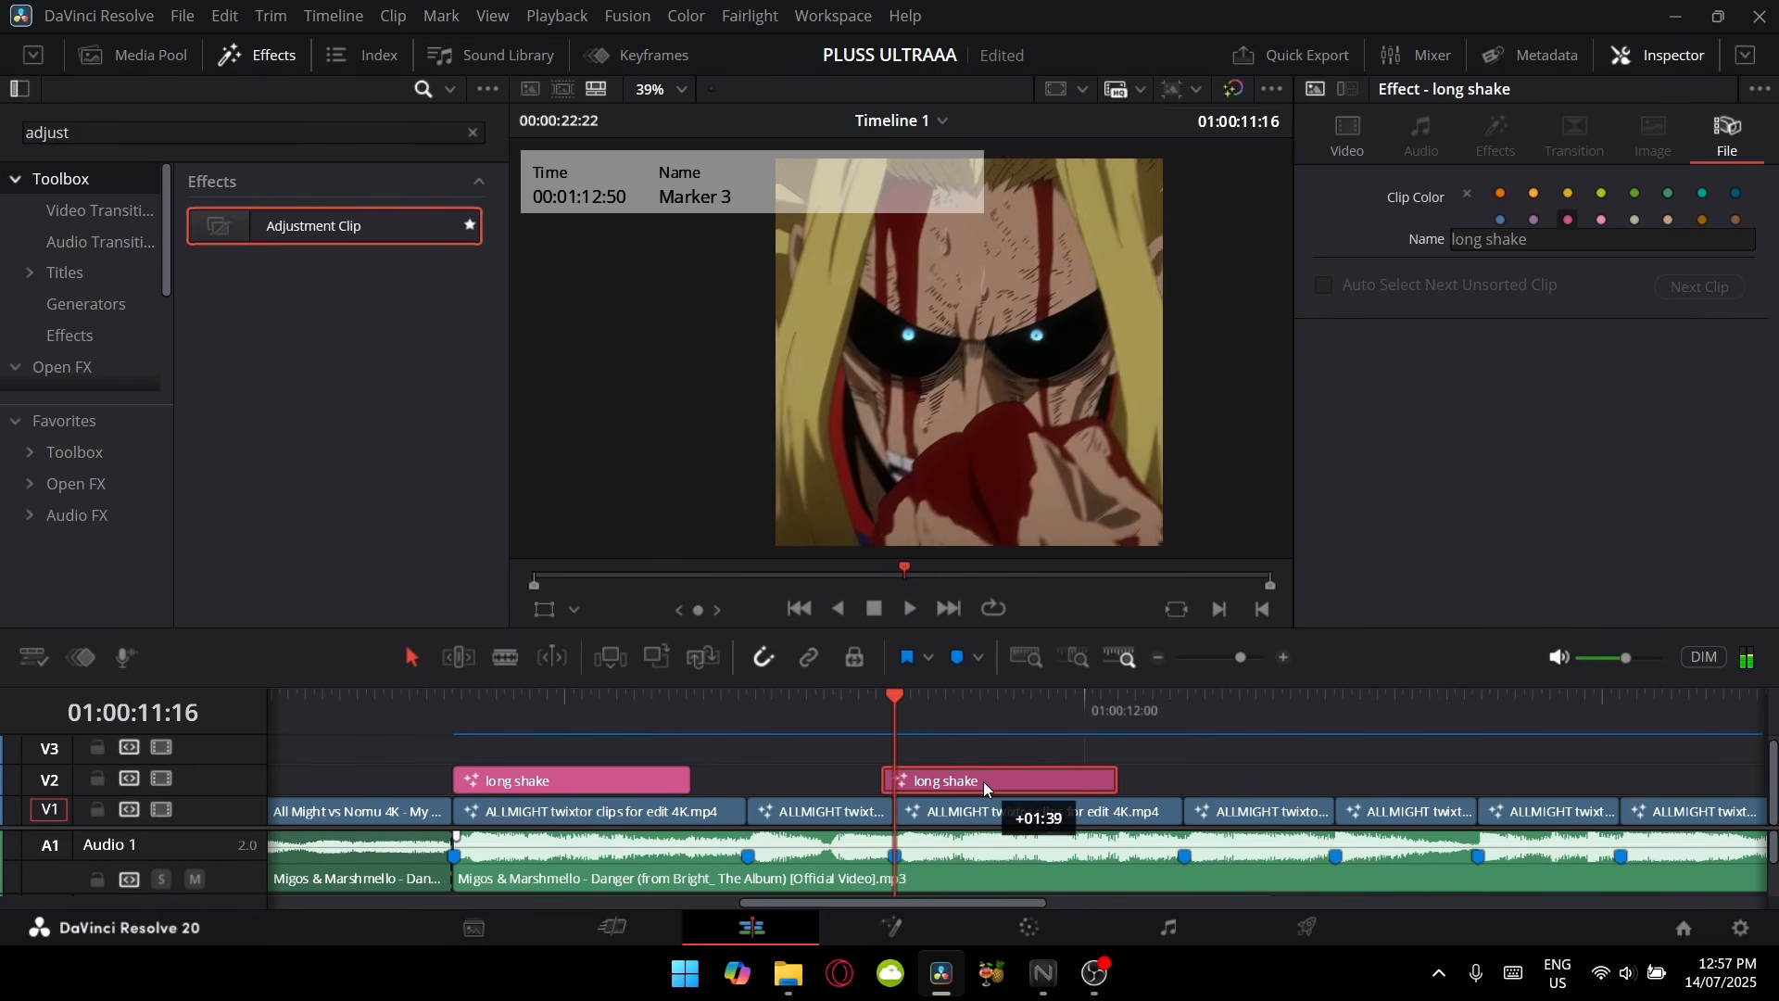
drag(982, 781, 1008, 781)
key(space)
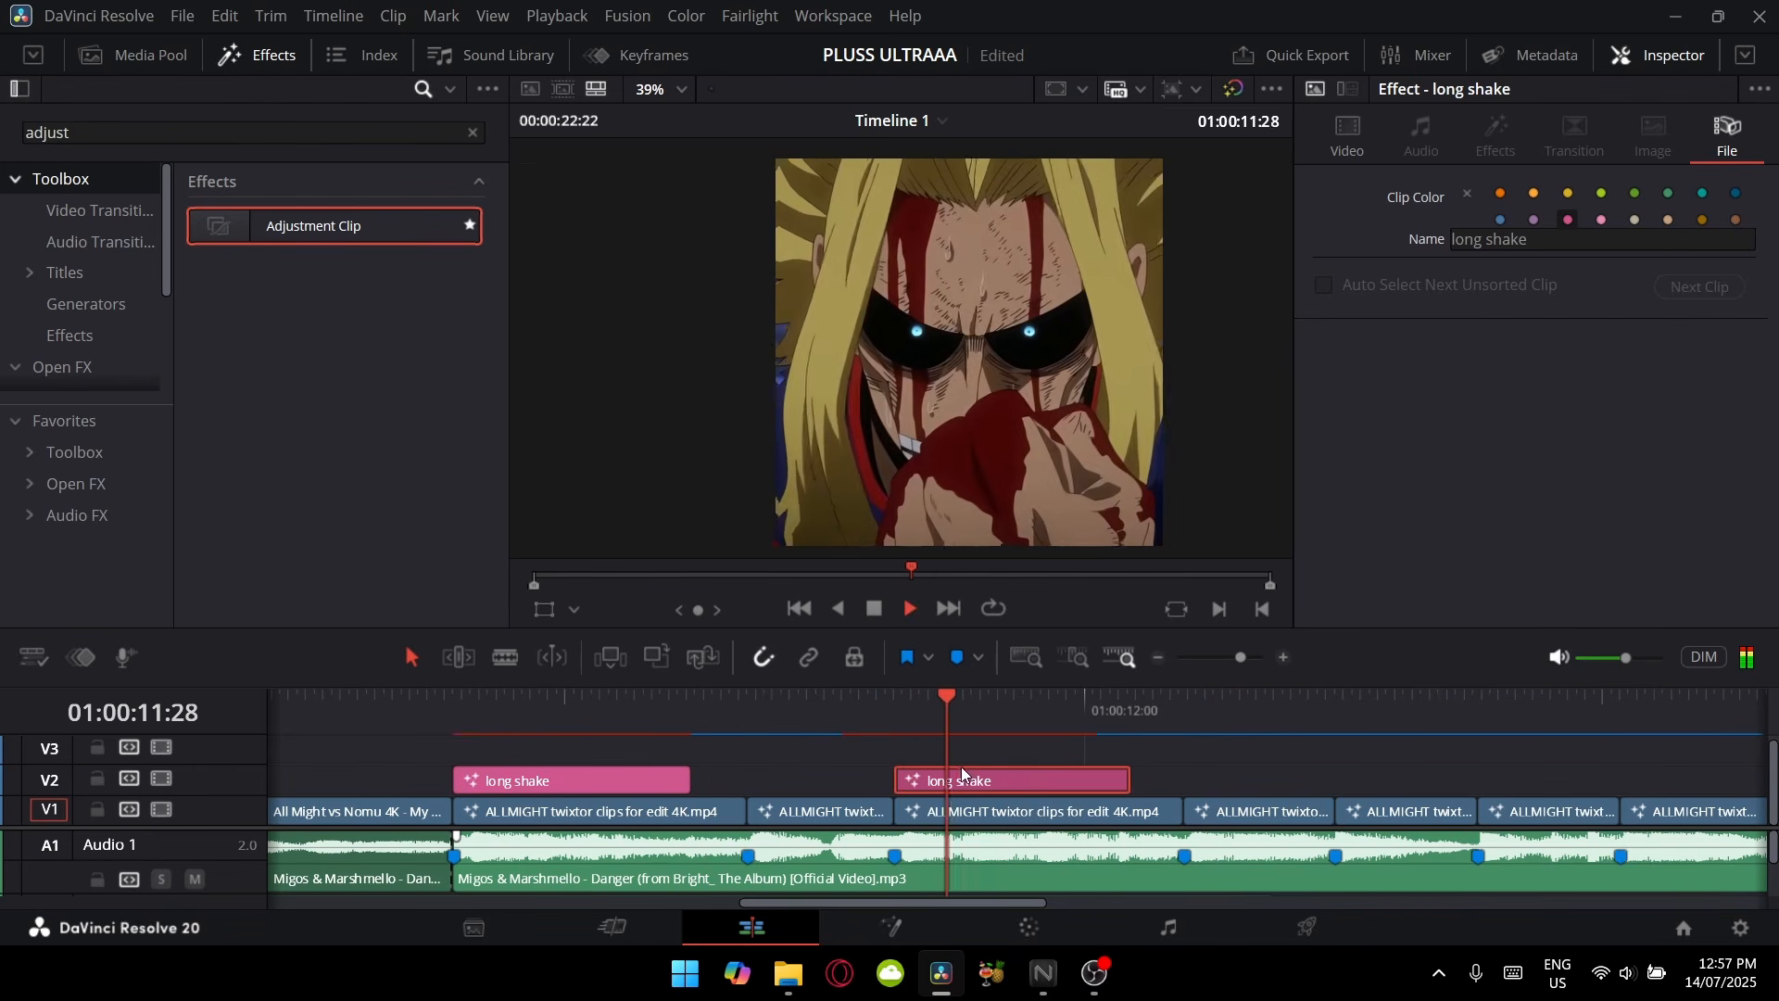
click(743, 711)
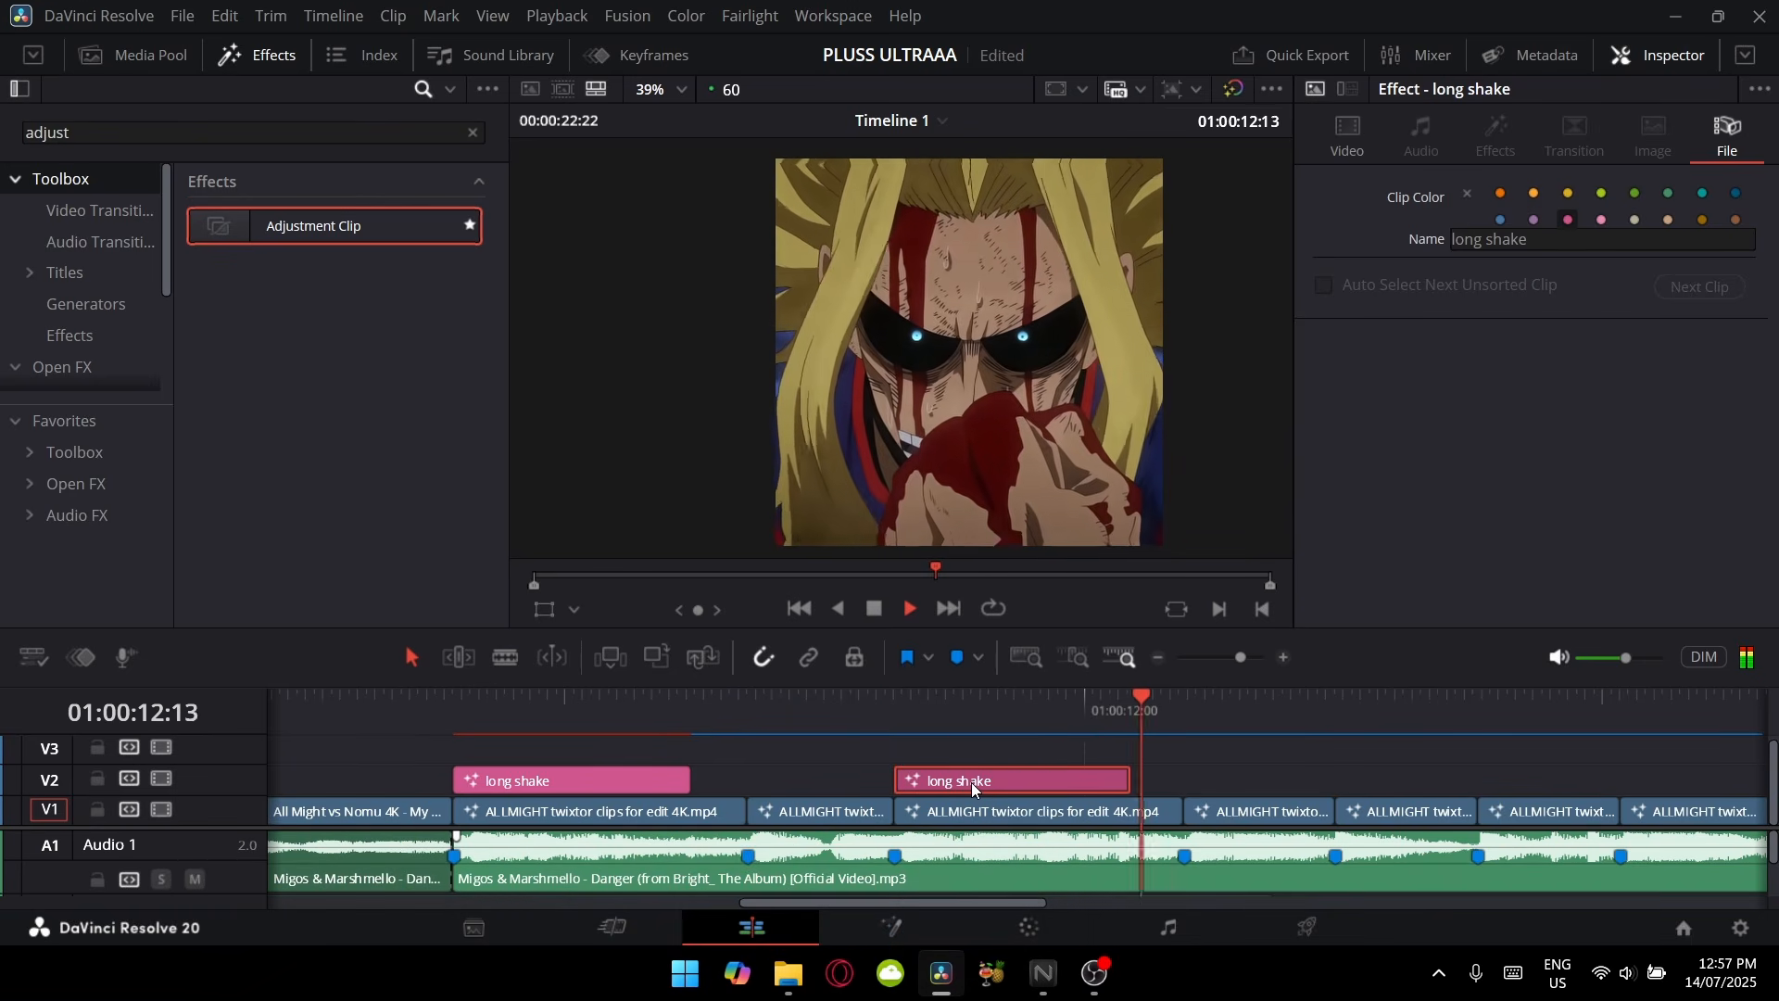
- Copy the long shake clip along V2 to the starts of the other longer ALLMIGHT clips
drag(1398, 780, 981, 764)
click(758, 731)
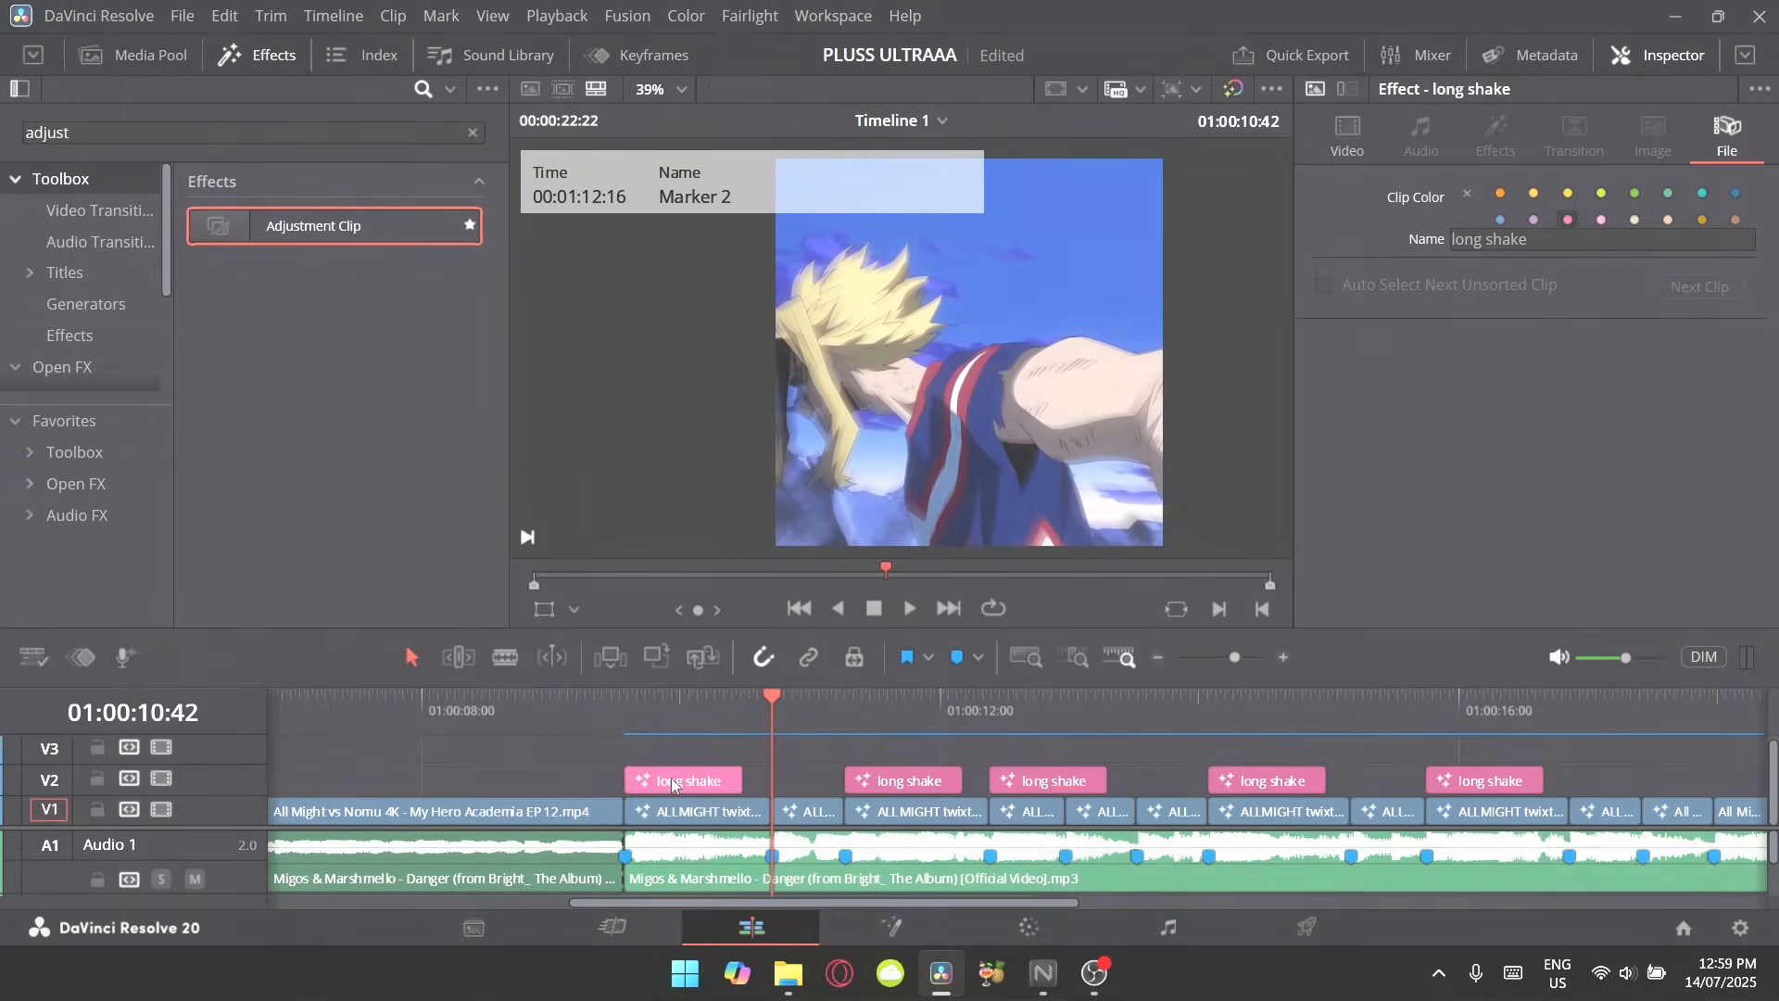
- Copy the first long shake clip to V3 at 01:00:10:42, trimmed to the short clip below, and rename the copy short shake
drag(673, 784, 841, 747)
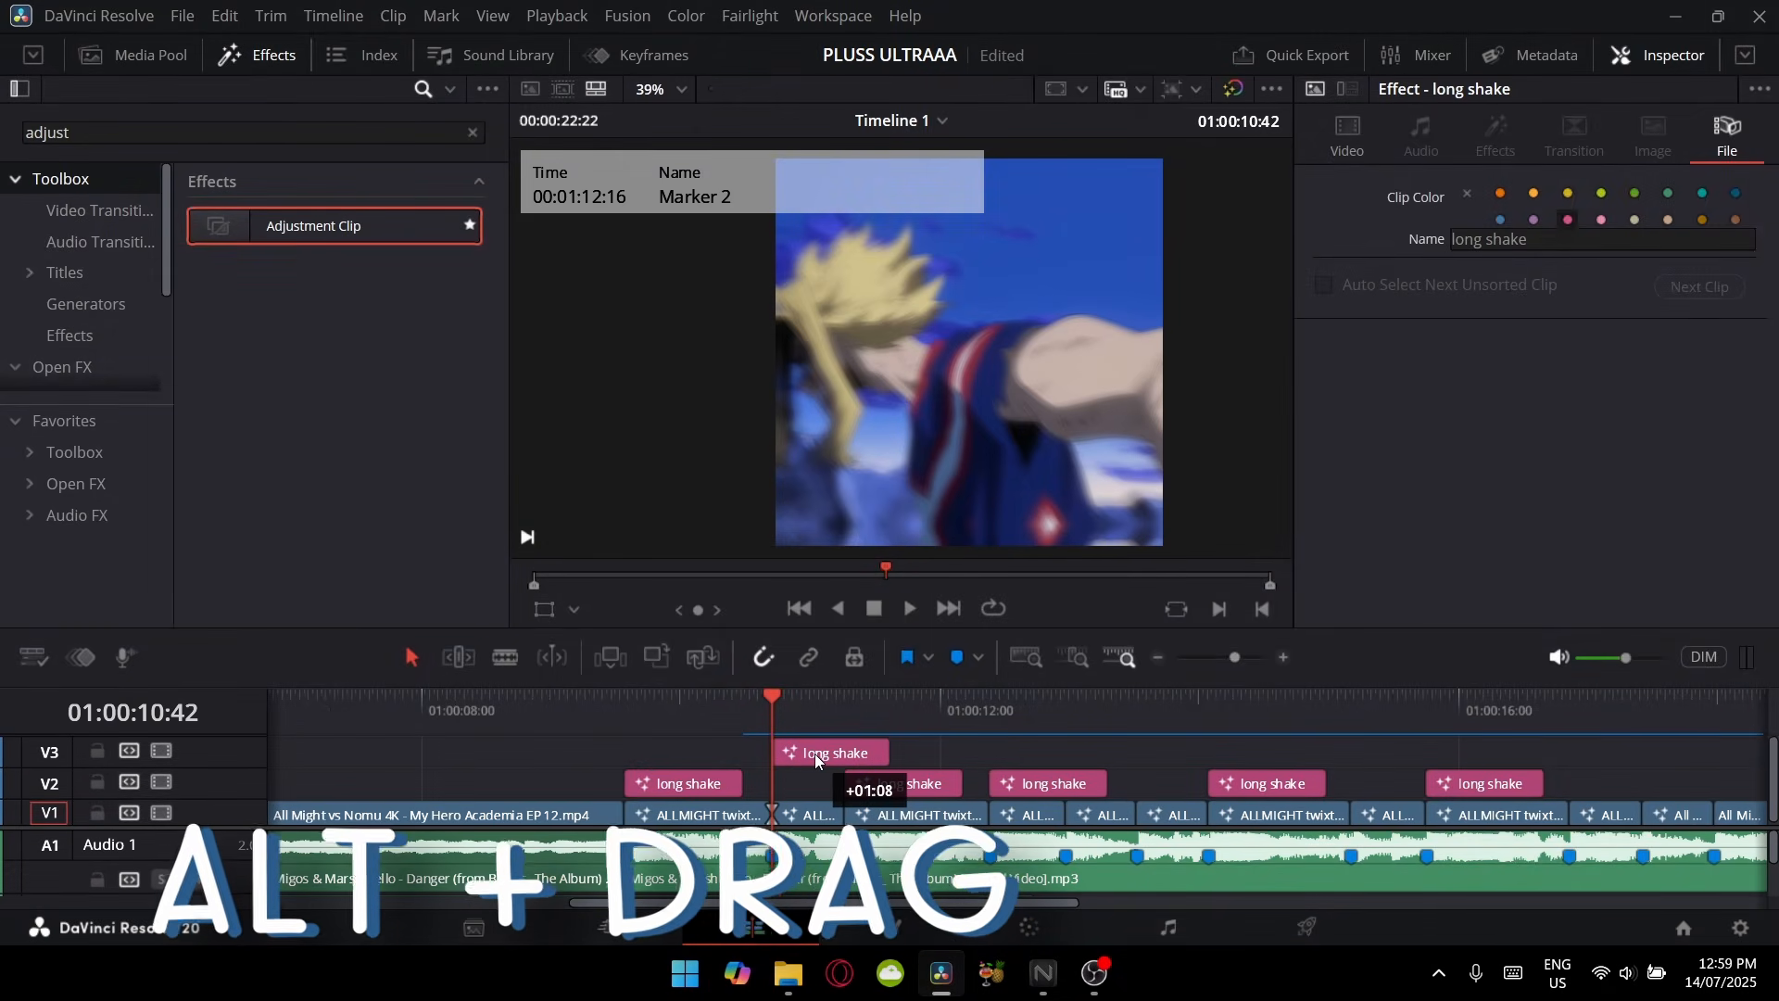
click(1554, 248)
text(short shake)
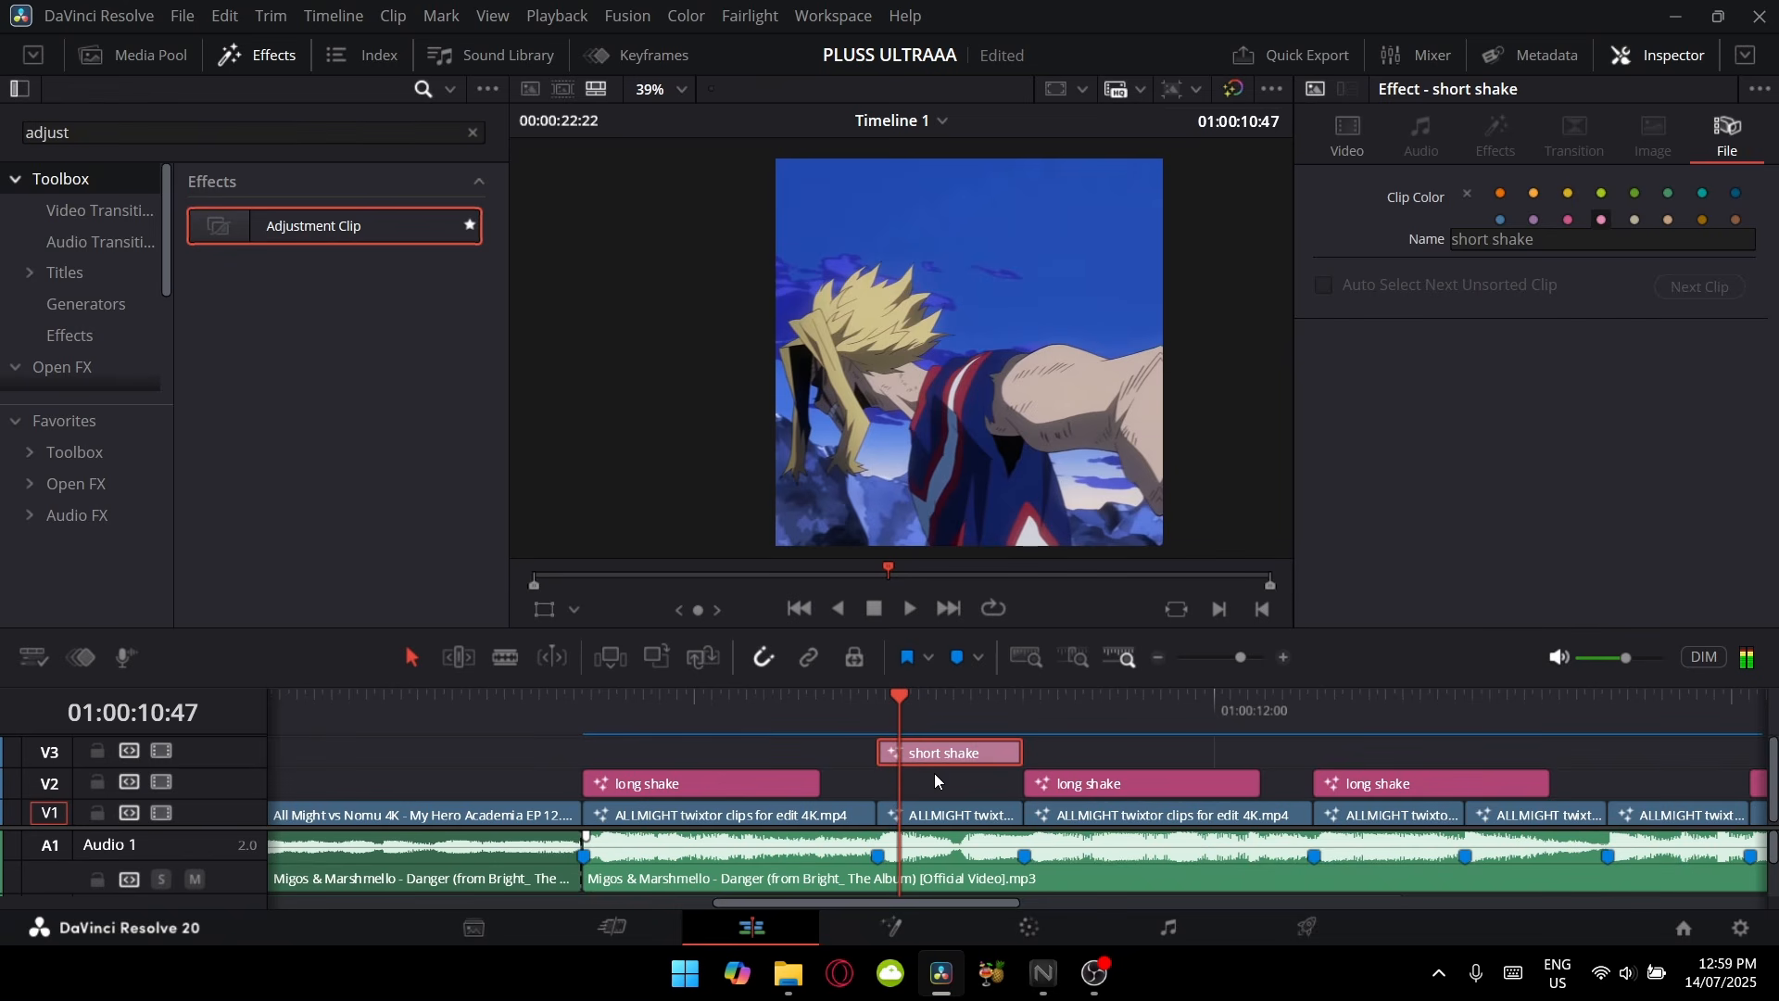
- In Fusion, keyframe the short shake's Overall Strength from 1.0 at frame 0 to 0 at frame 33 and save the project
key(shift+5)
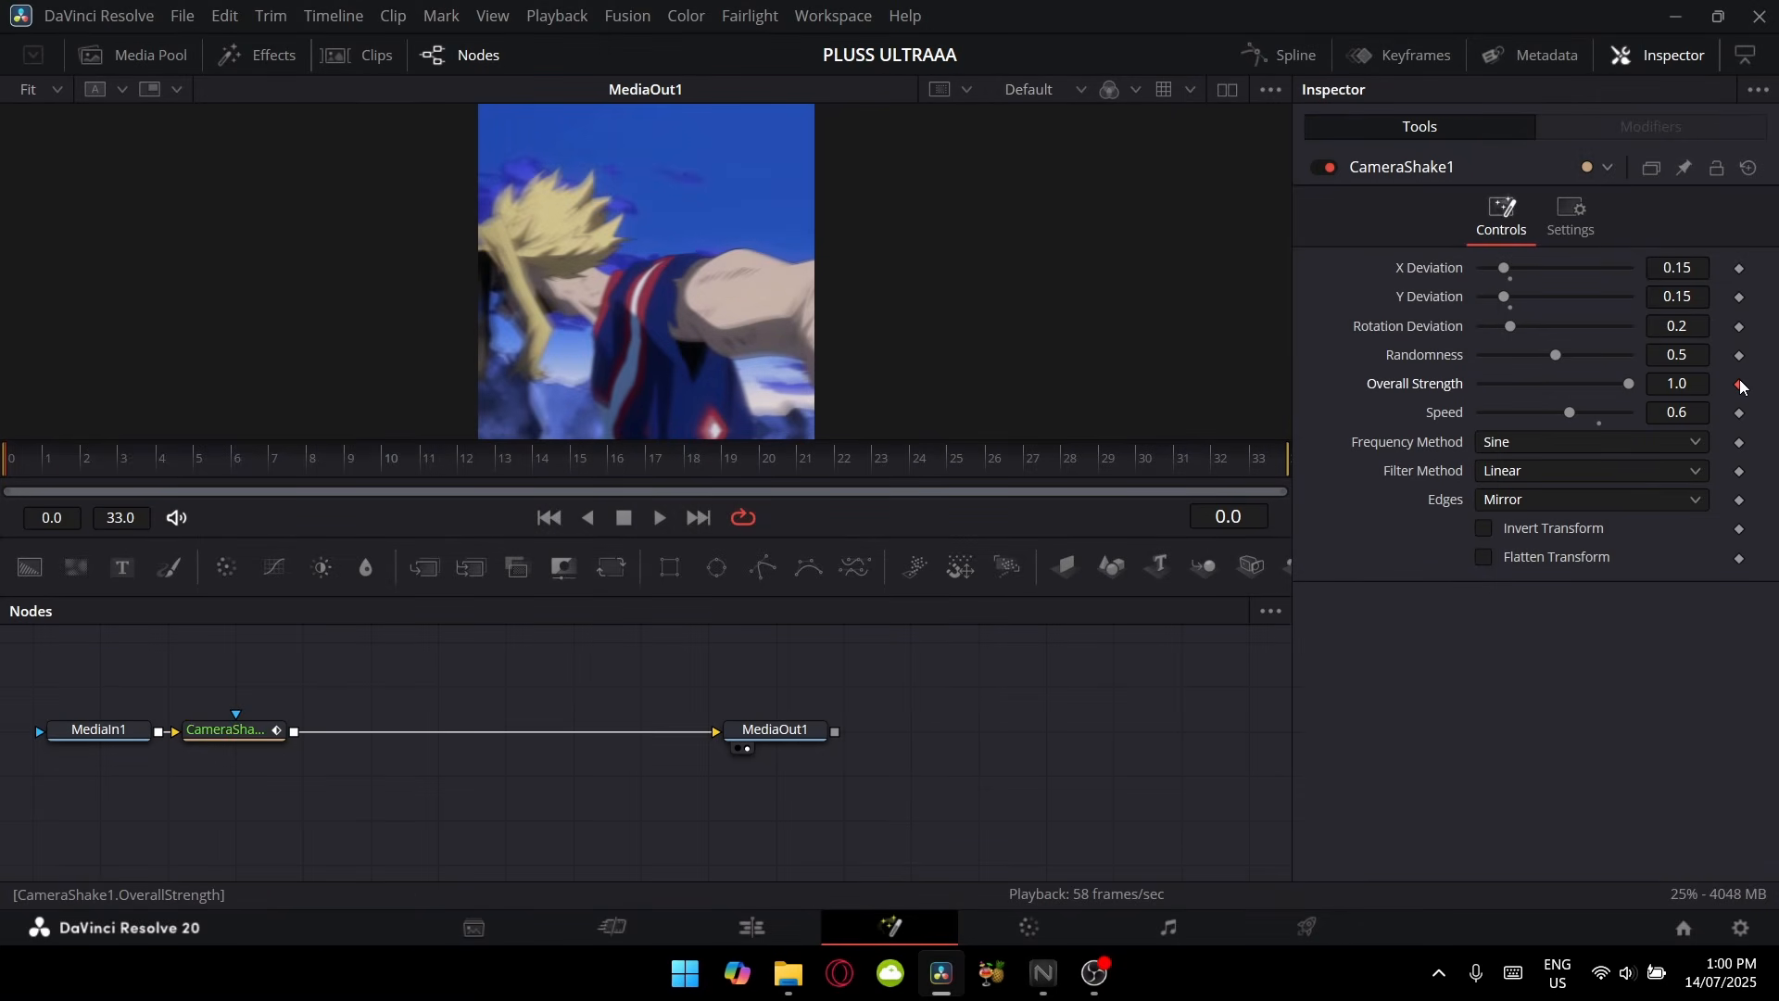
drag(1188, 453, 1451, 452)
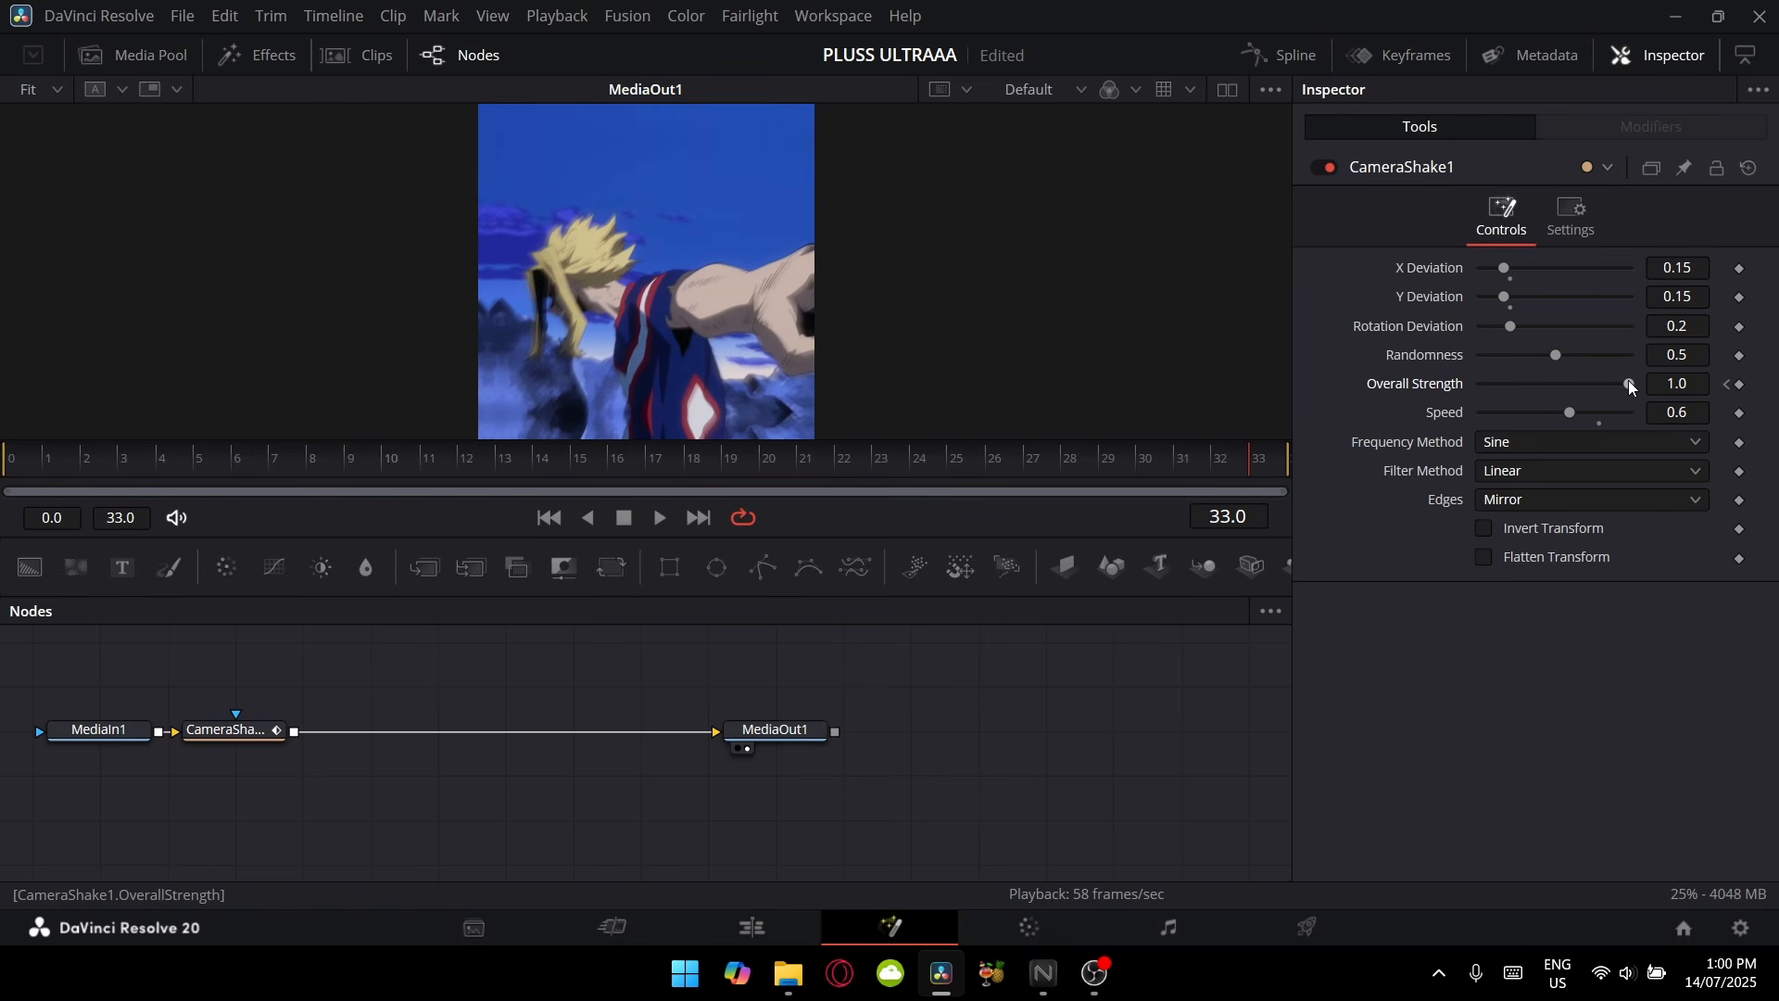
drag(1627, 382, 1443, 385)
key(ctrl+s)
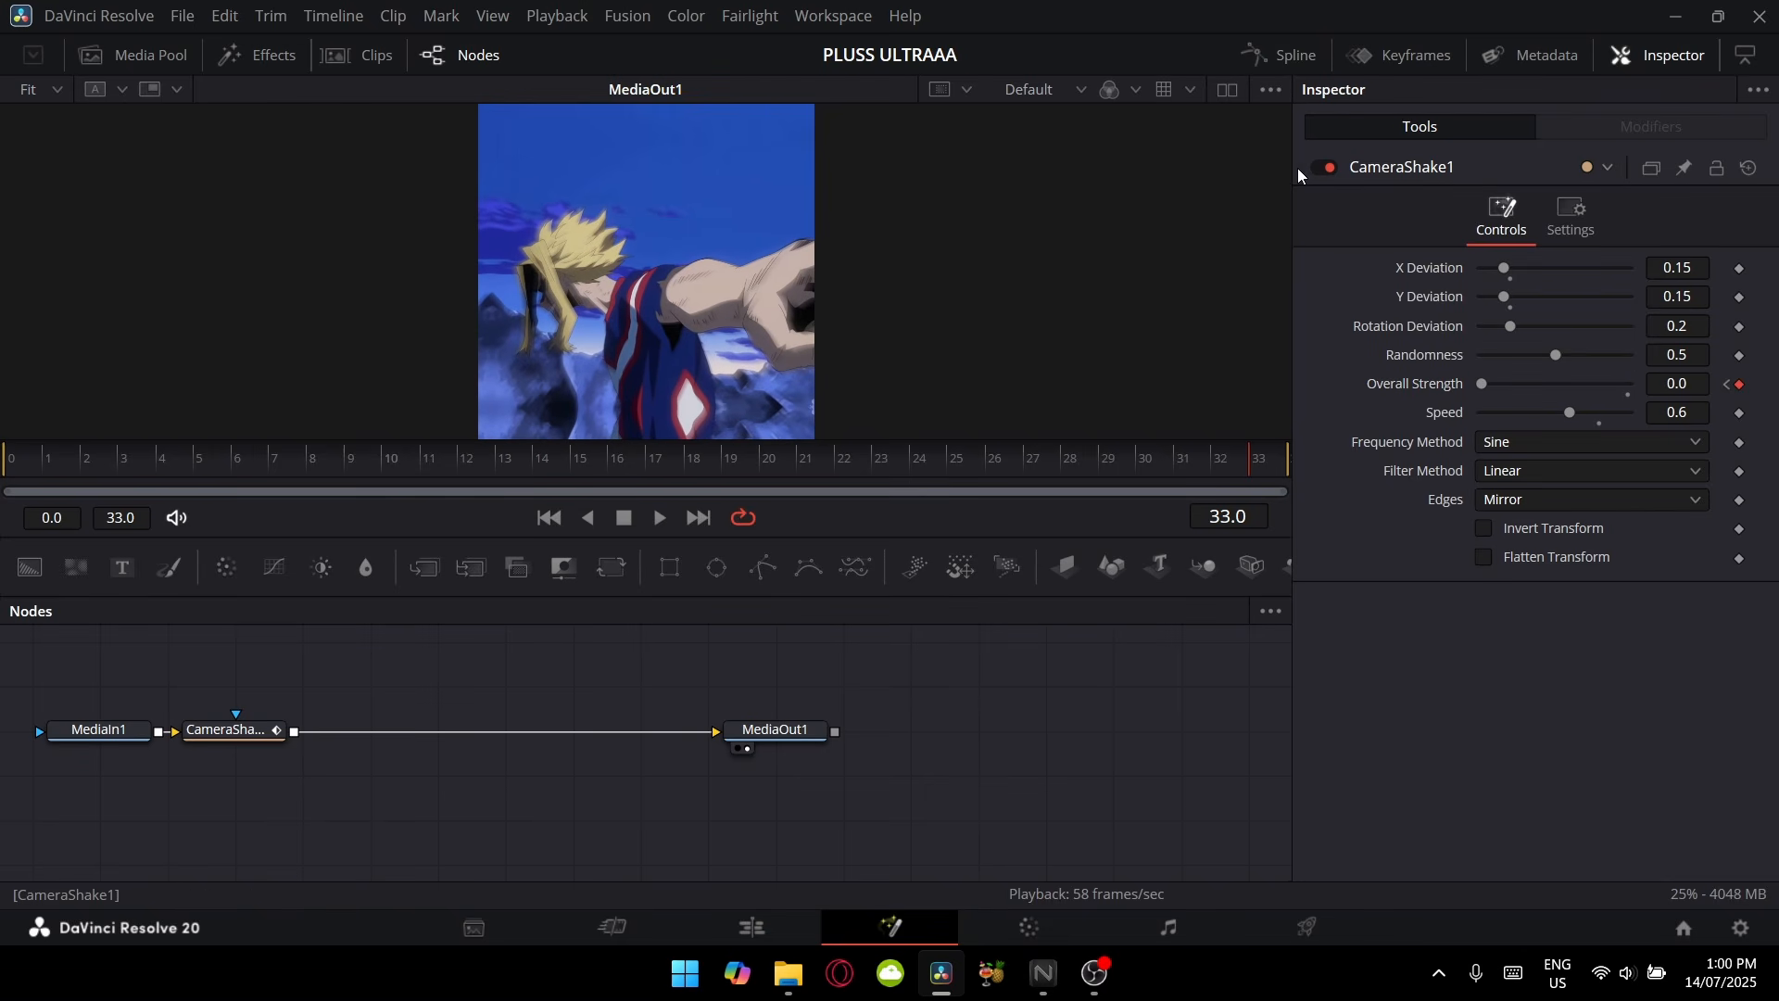
- Reshape CameraShake1's Overall Strength spline so it drops steeply from the first keyframe and flattens out towards frame 33
click(1291, 54)
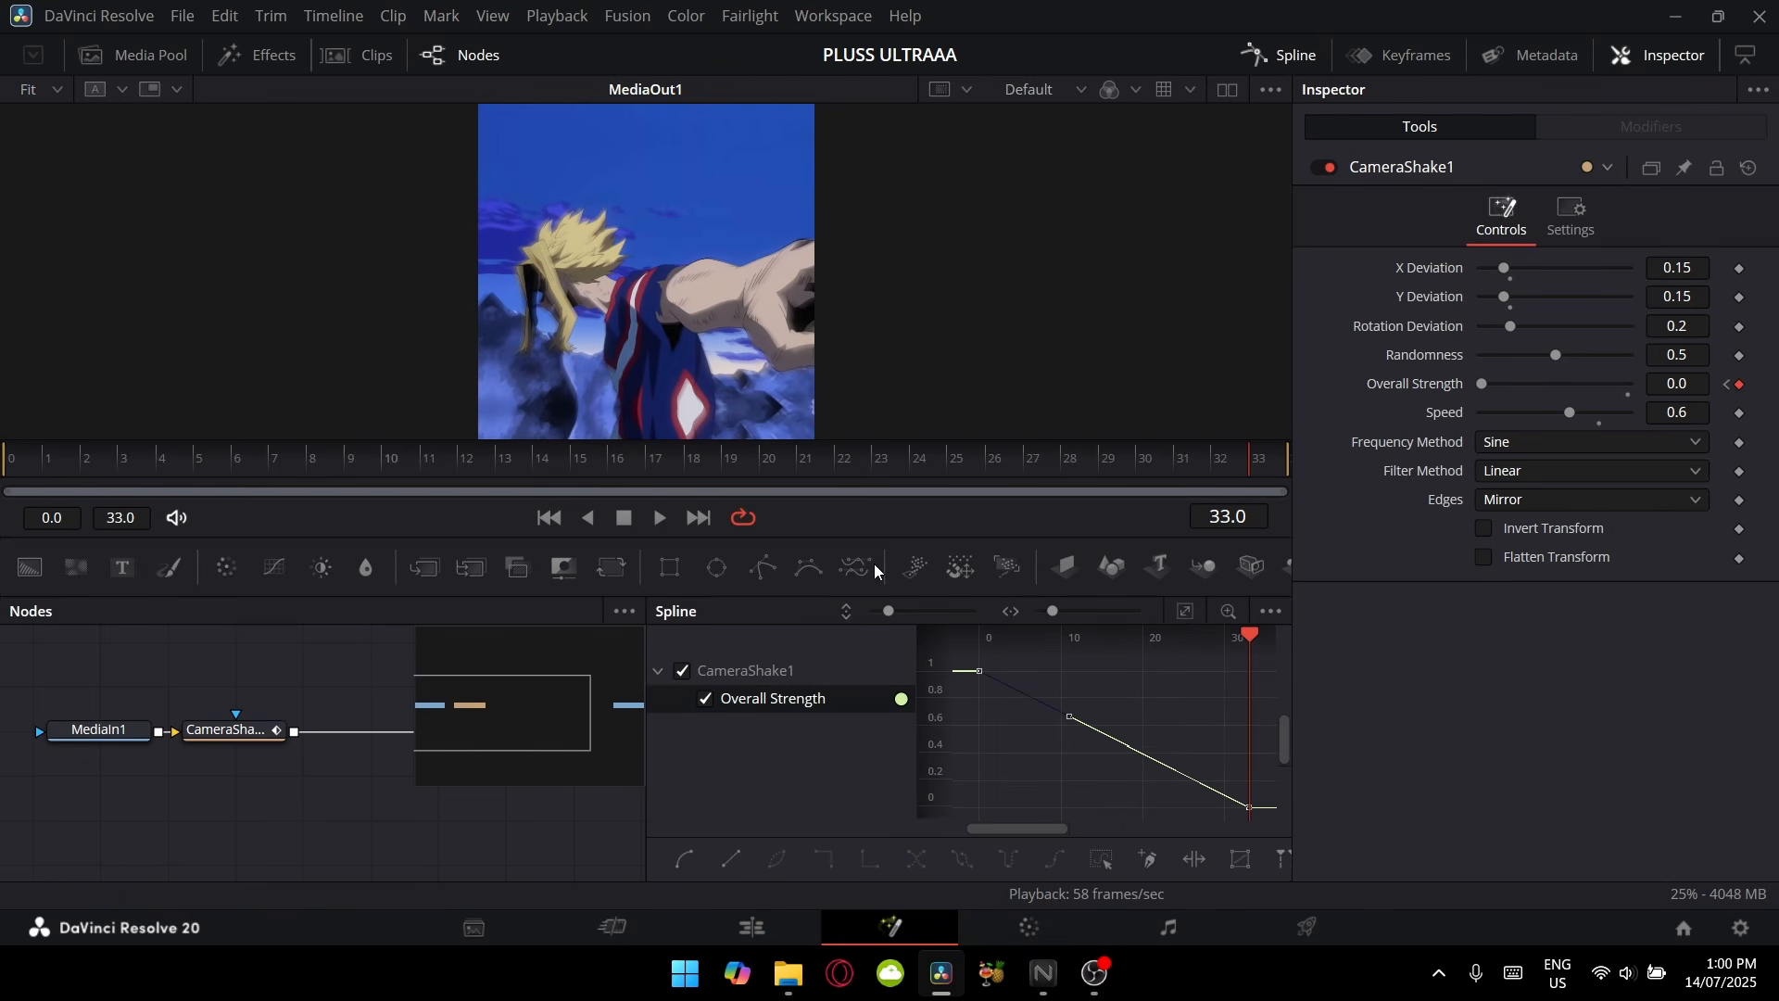
click(1067, 671)
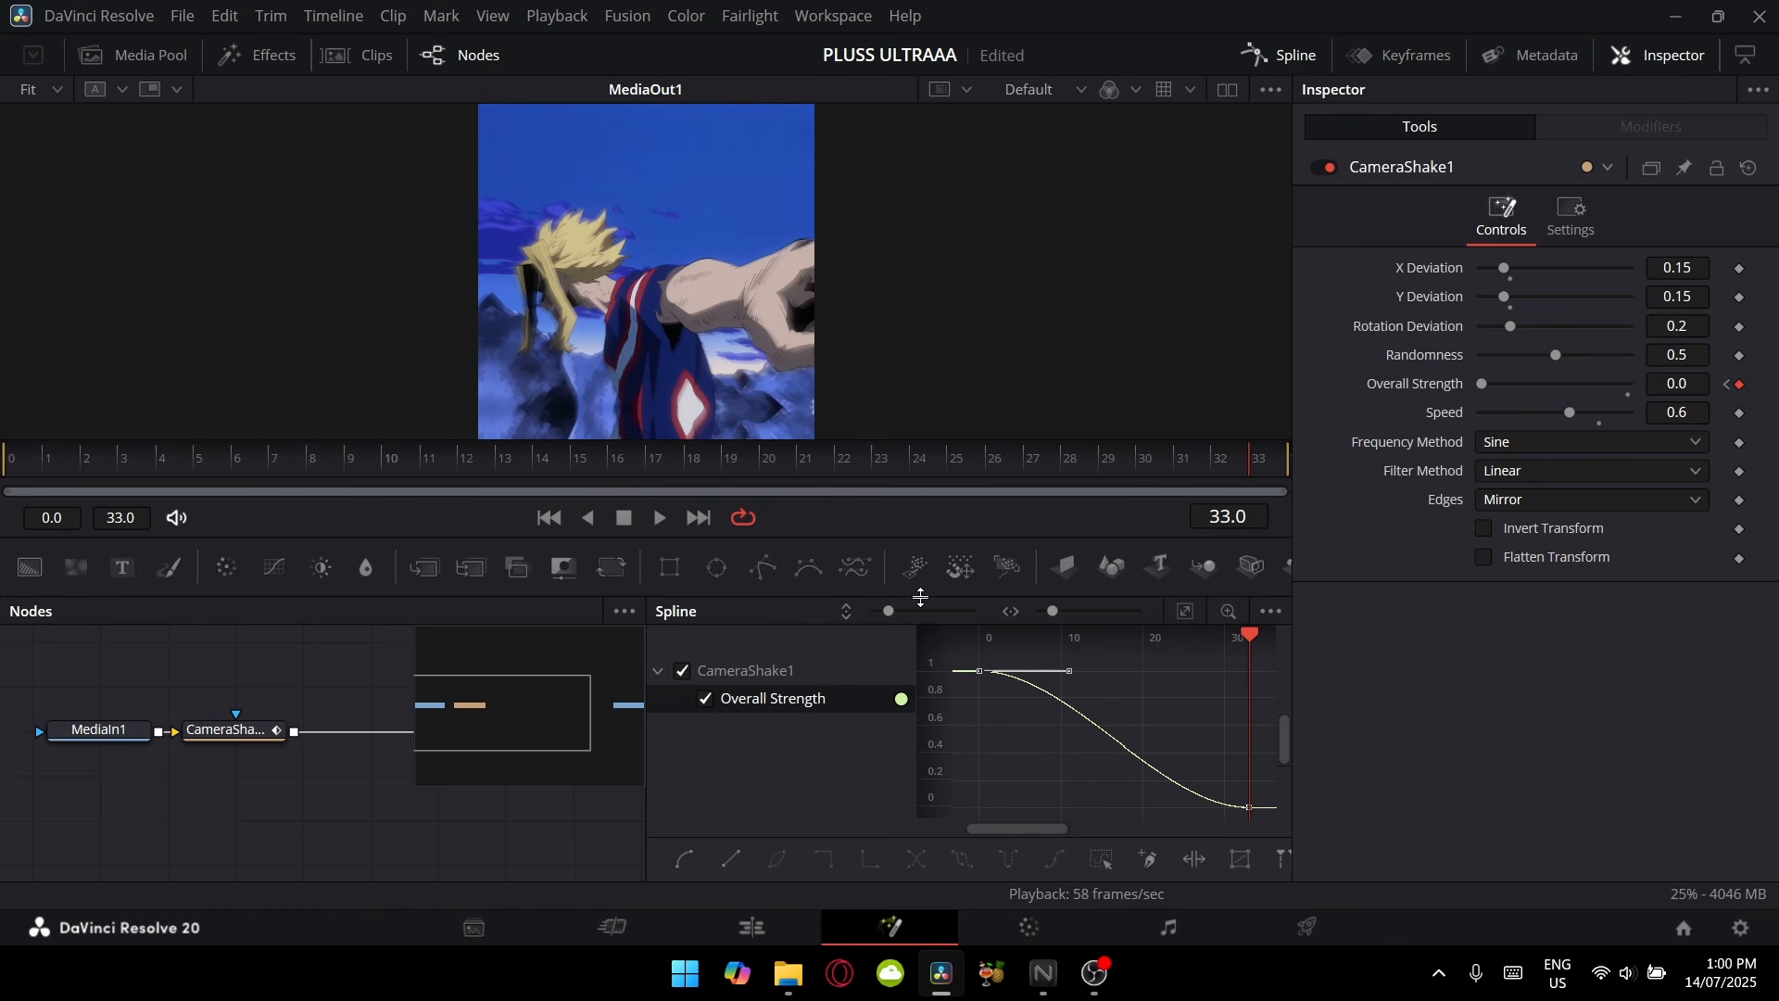
click(1249, 807)
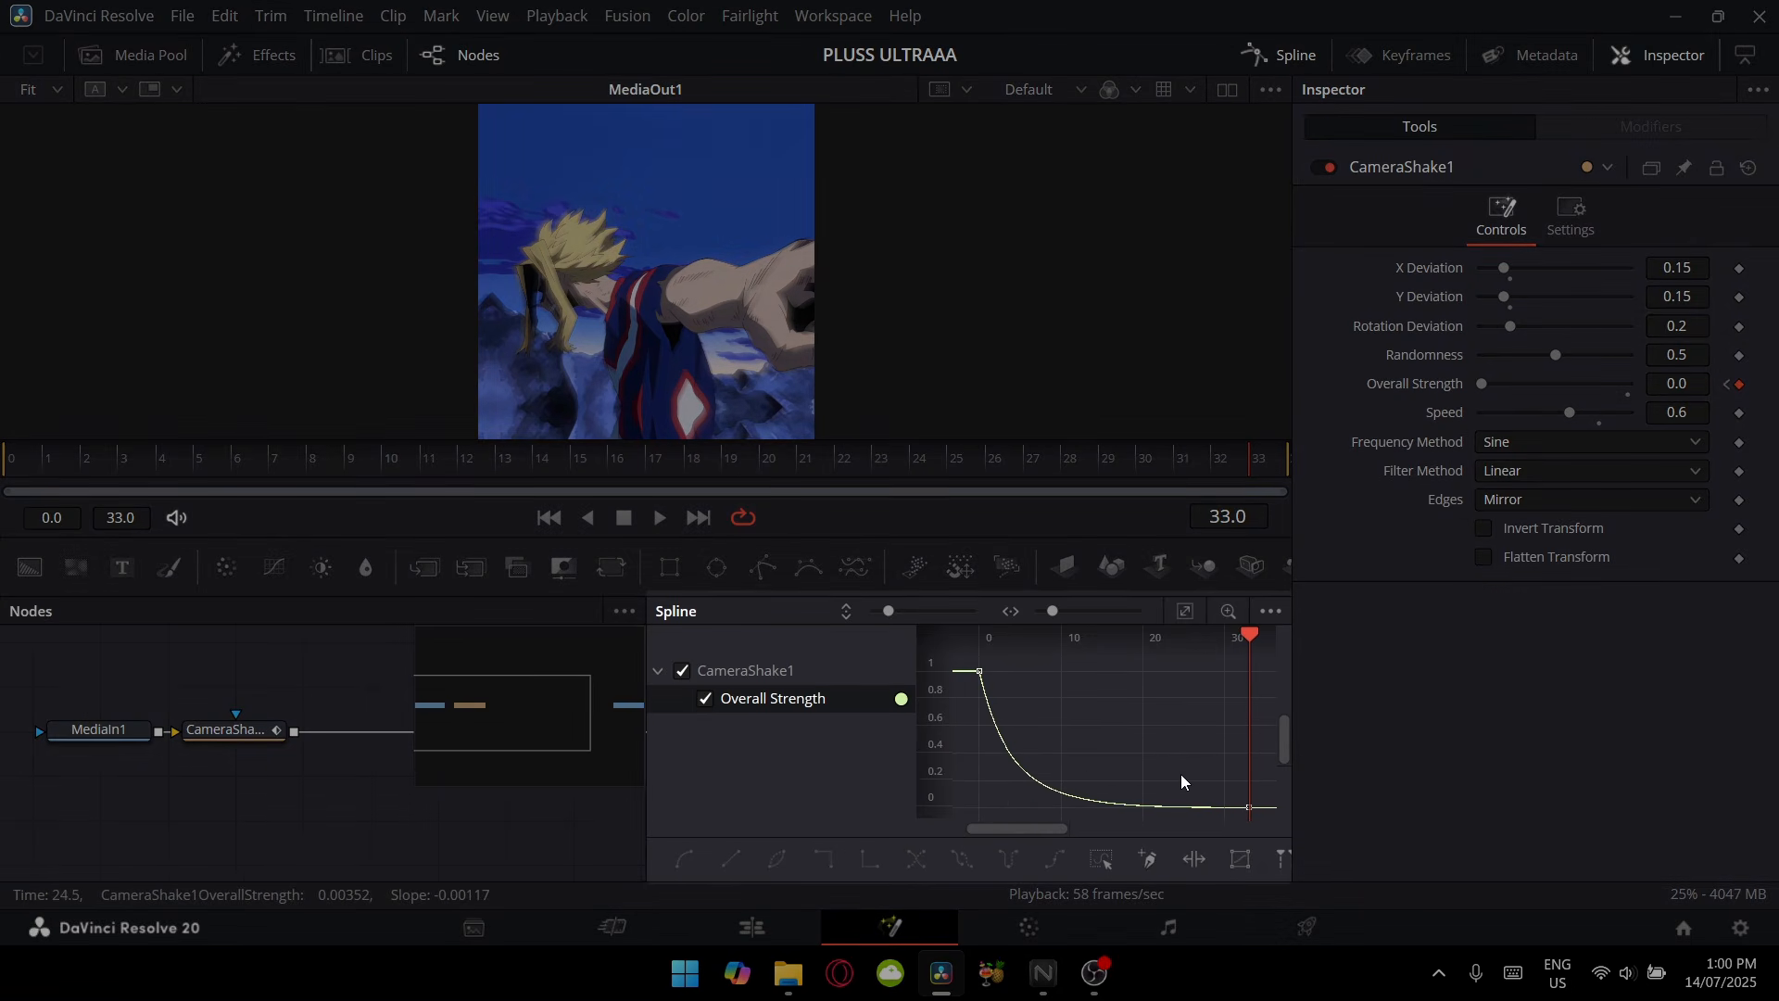
- Play the edit timeline from before the short shake clip to review the new shake
key(space)
key(shift+4)
click(652, 701)
key(space)
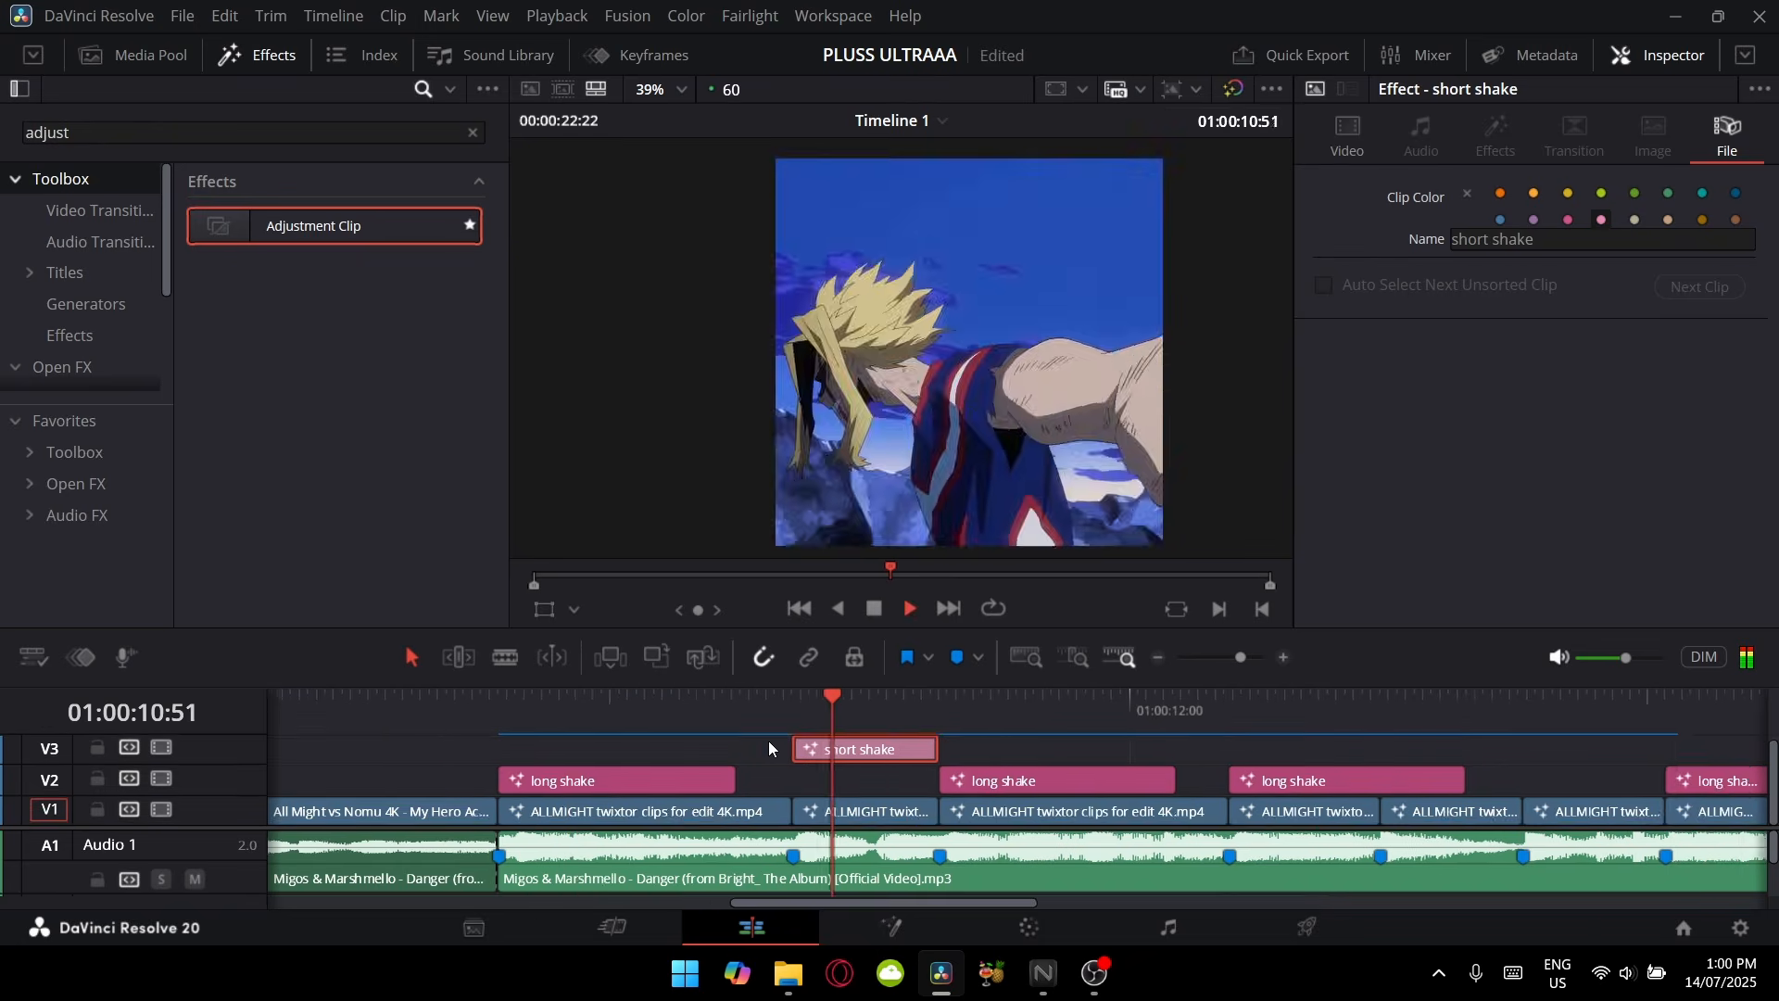
key(space)
- Copy the short shake clip to the starts of the other shorter clips, place the copies on V2, and play the result
alt+drag(526, 750, 1116, 769)
alt+drag(526, 750, 1629, 765)
scroll(1184, 766, down, 5)
alt+drag(765, 750, 1035, 781)
drag(1186, 752, 1186, 781)
key(space)
click(910, 612)
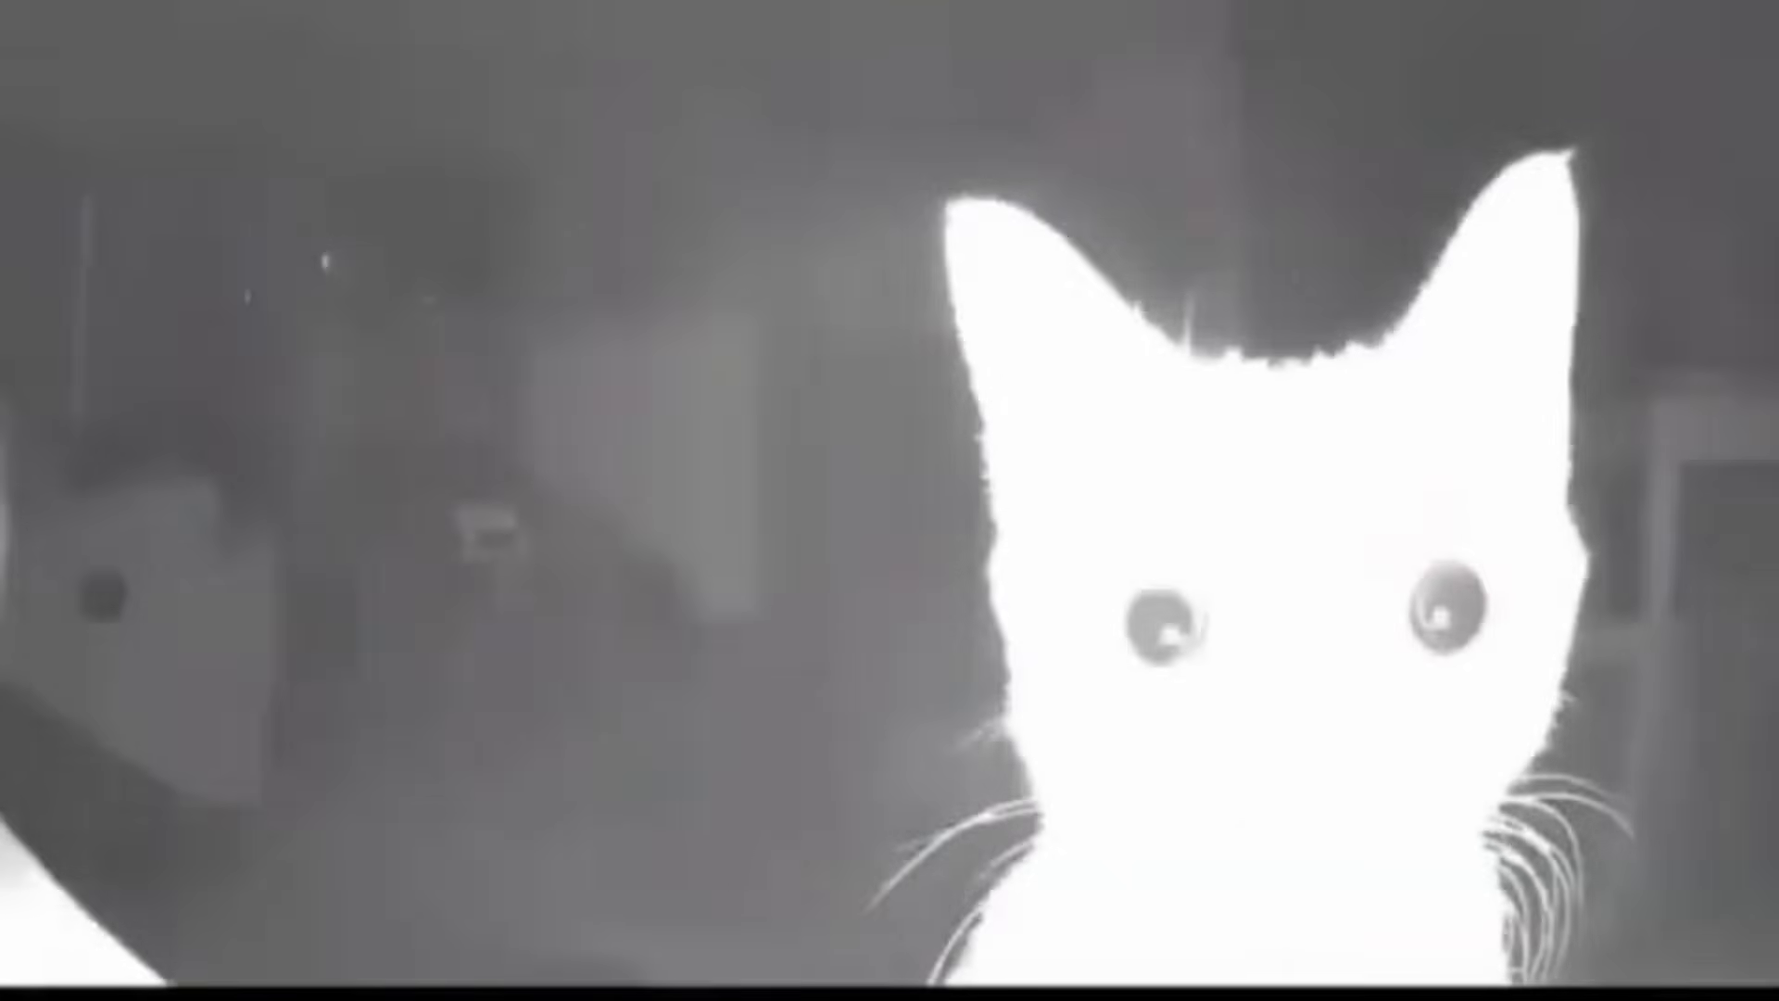
- Add an Adjustment Clip on V3 at 01:00:09:34 above the first long shake and rename it flash
drag(314, 225, 889, 418)
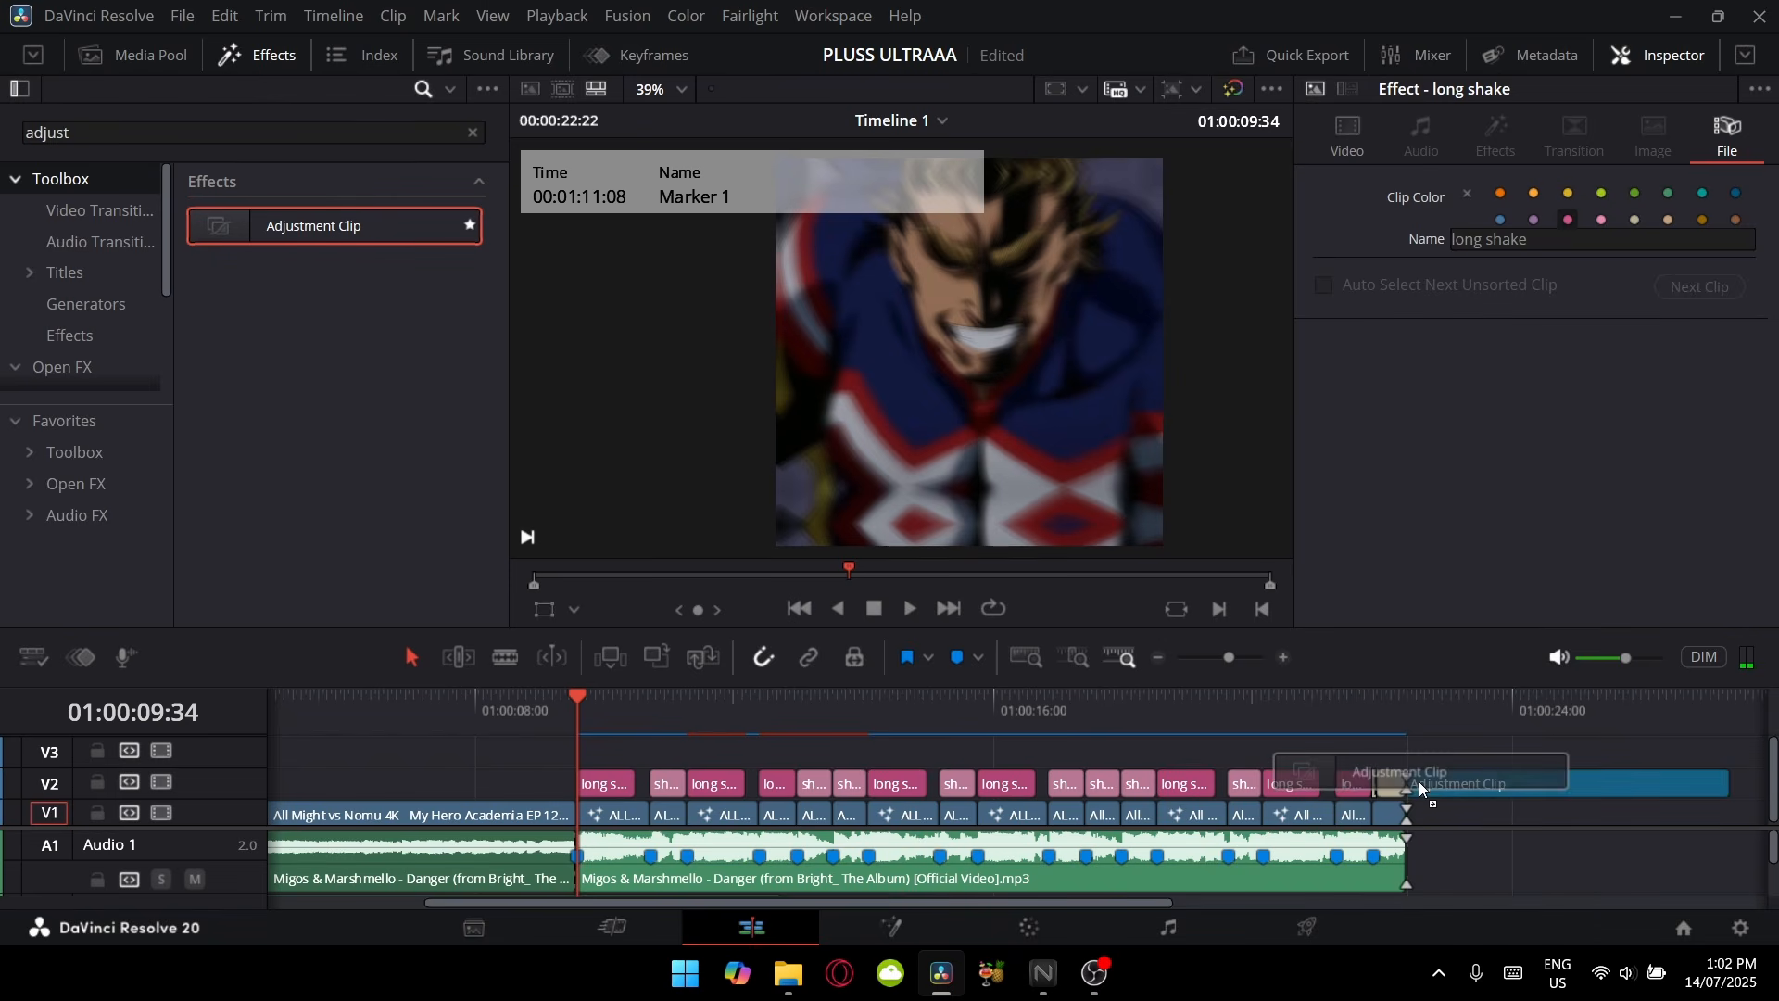
drag(1421, 788, 634, 746)
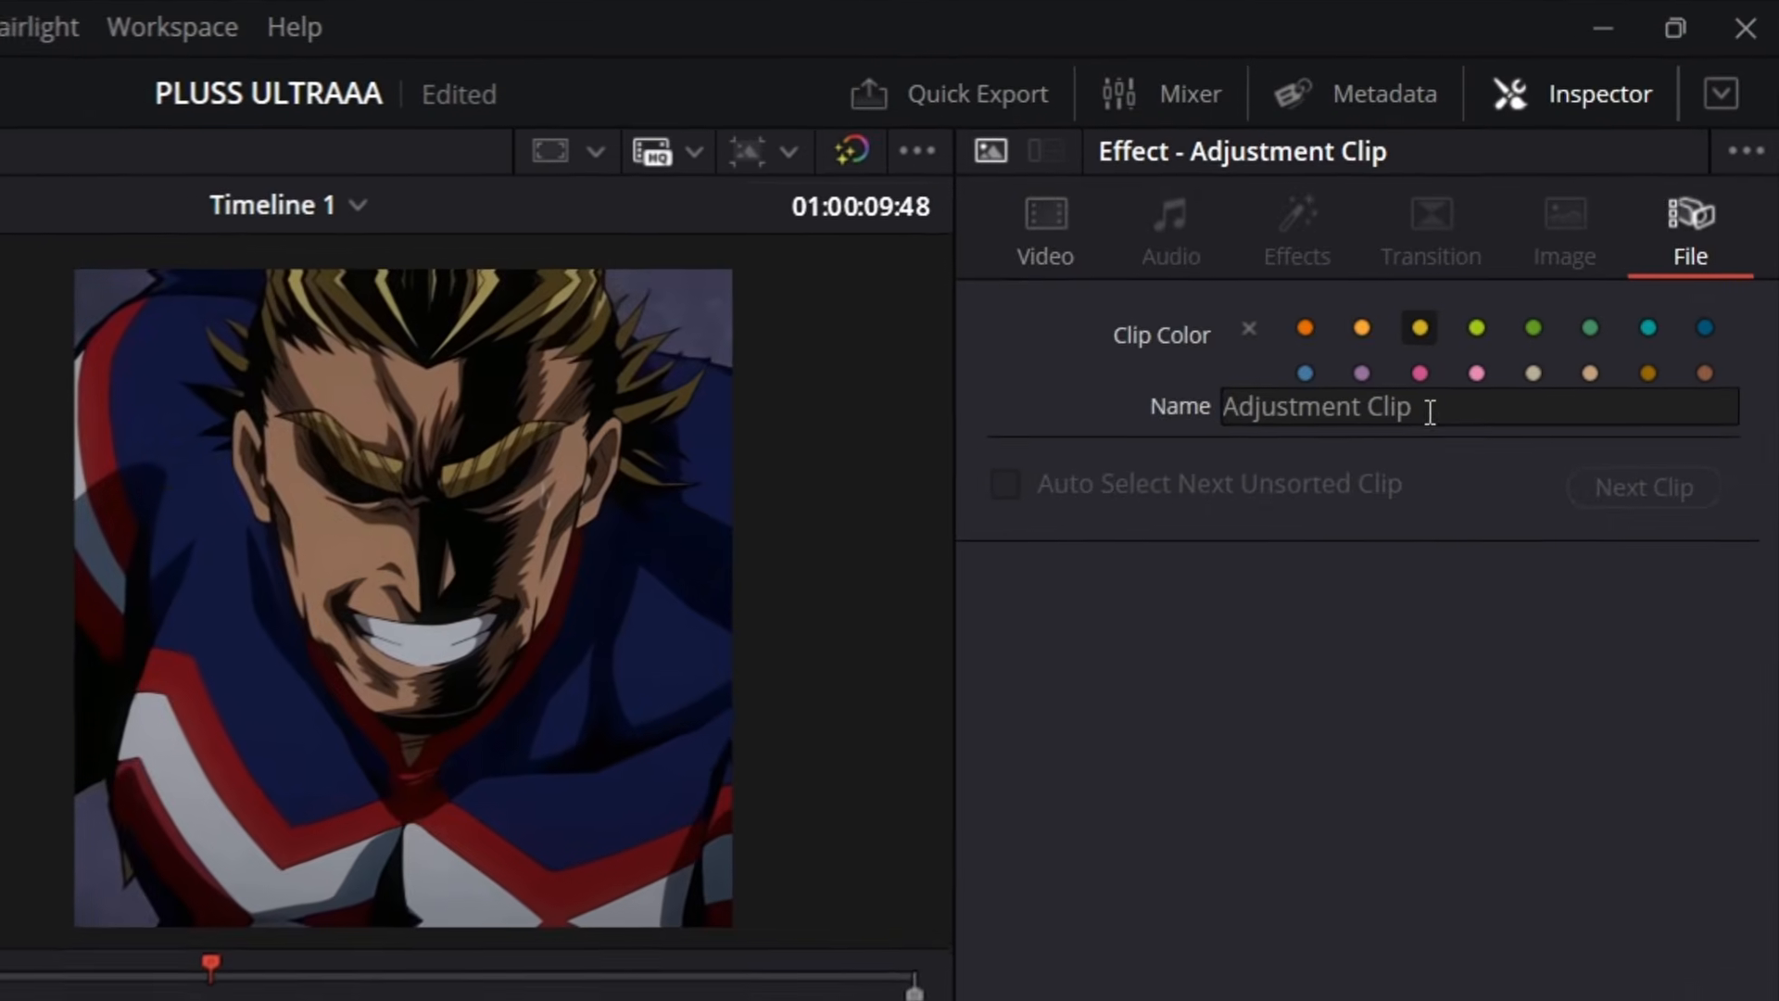
click(1429, 411)
text(FLASH)
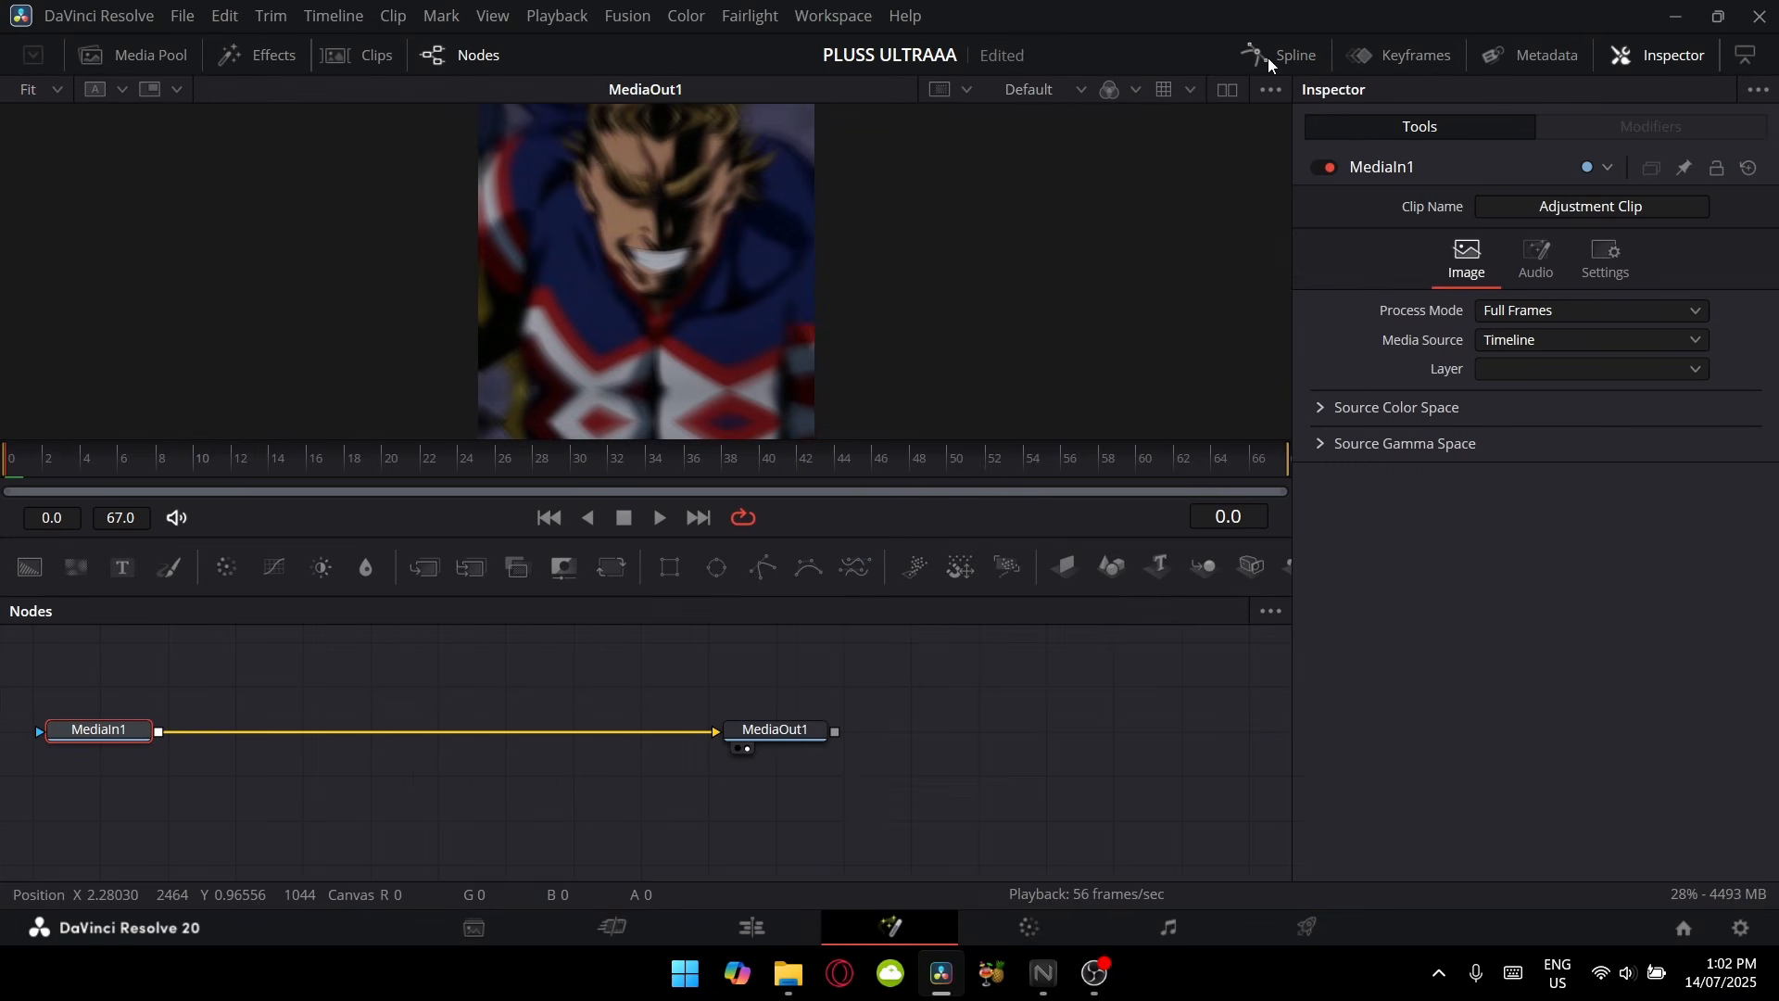
- Insert a Brightness / Contrast node after MediaIn1 in the flash clip's Fusion composition and set its brightness to 1.0
key(shift+space)
text(glow)
key(BackSpace)
key(BackSpace)
key(BackSpace)
key(BackSpace)
text(brig)
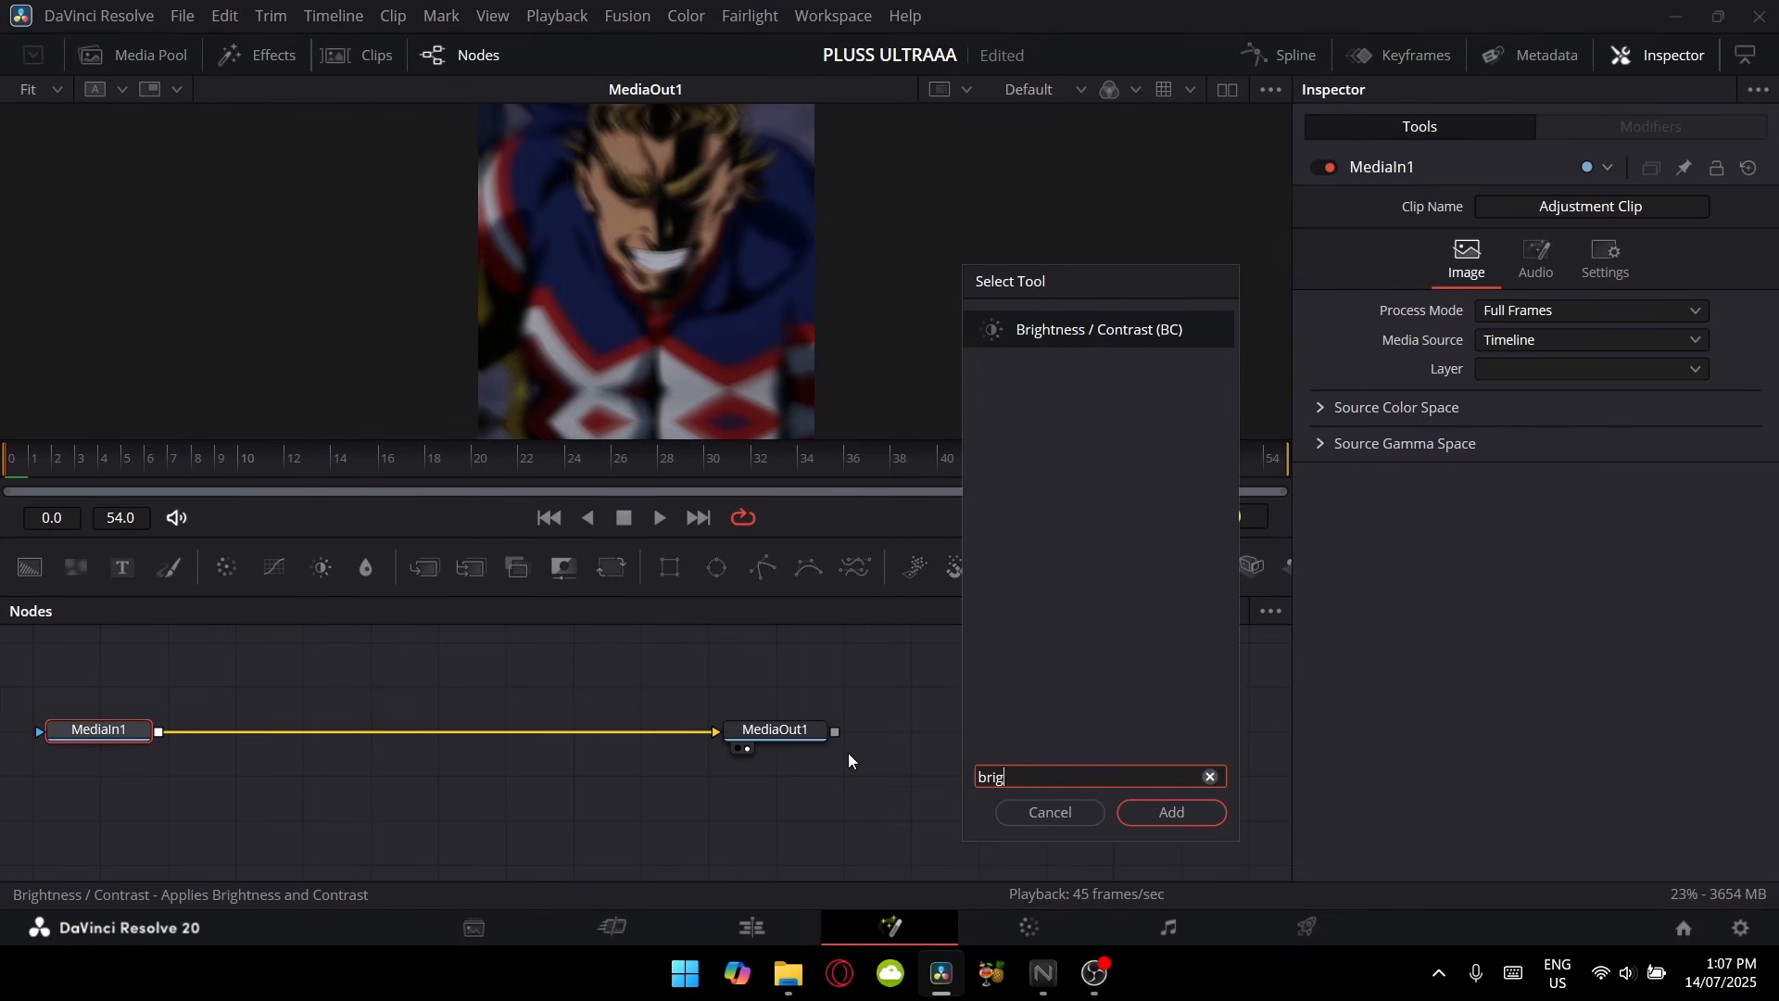
key(Return)
drag(1556, 411, 1683, 407)
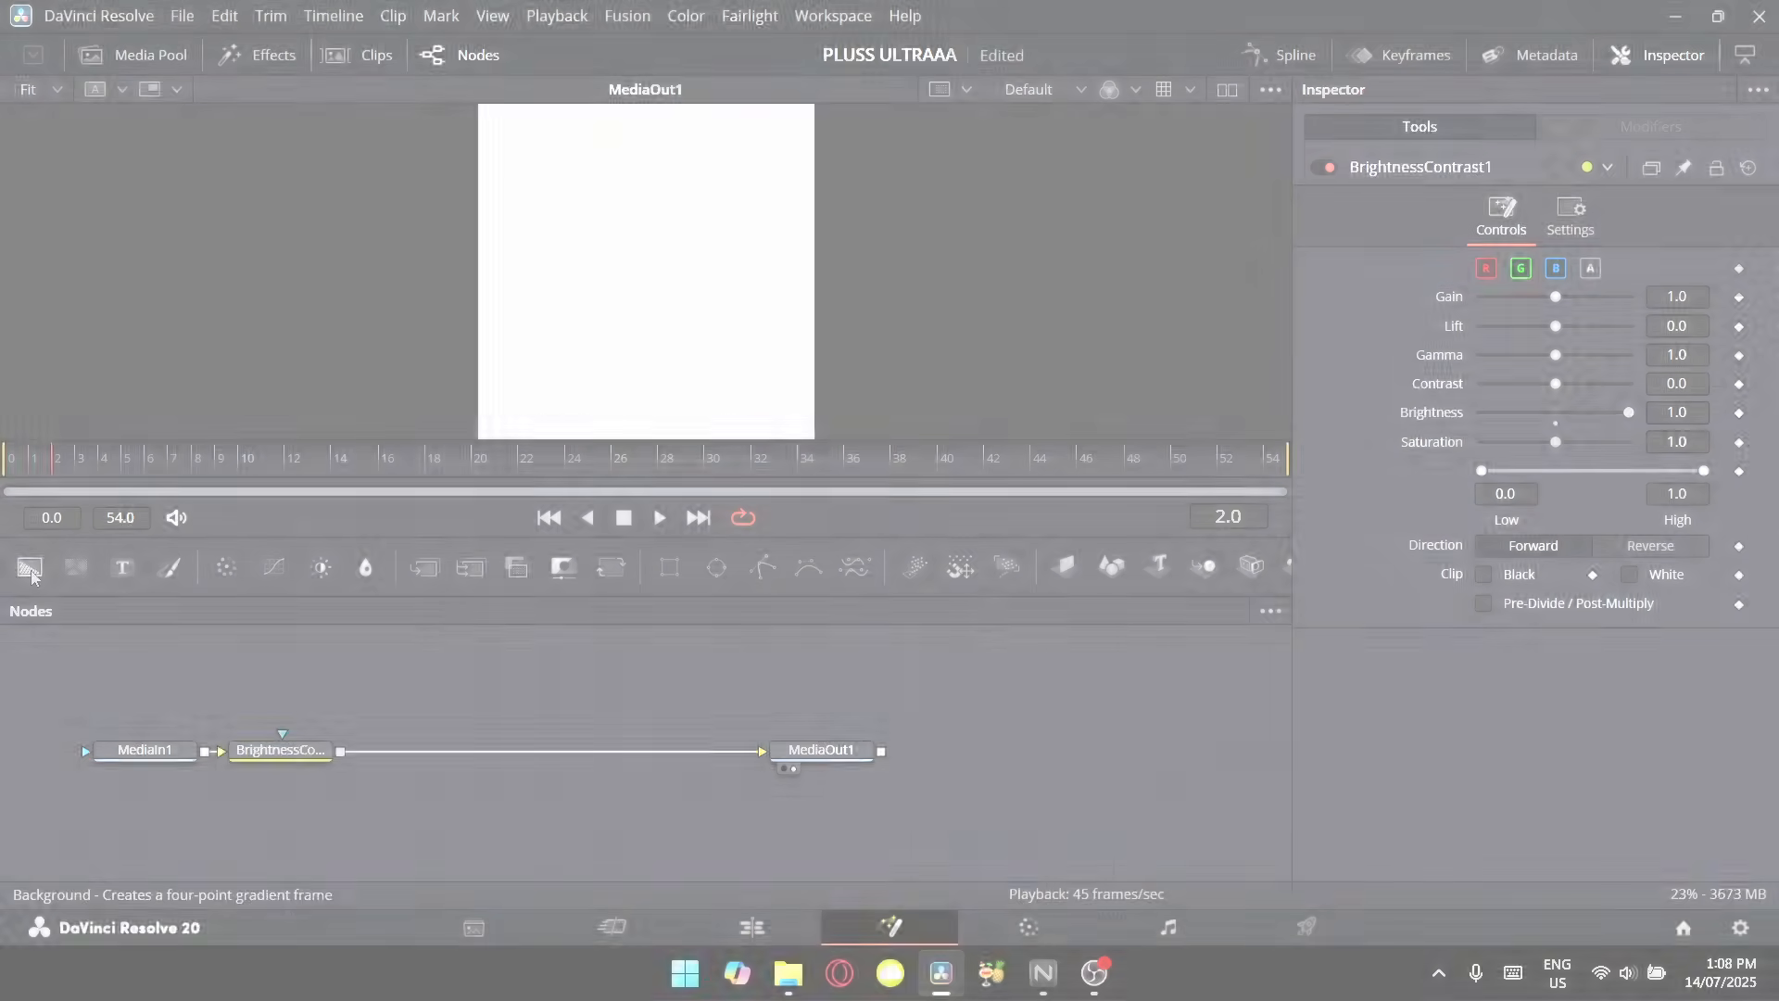
- Merge a black Background node over the brightened image and mask it with an ellipse enlarged to nearly fill the frame
click(31, 569)
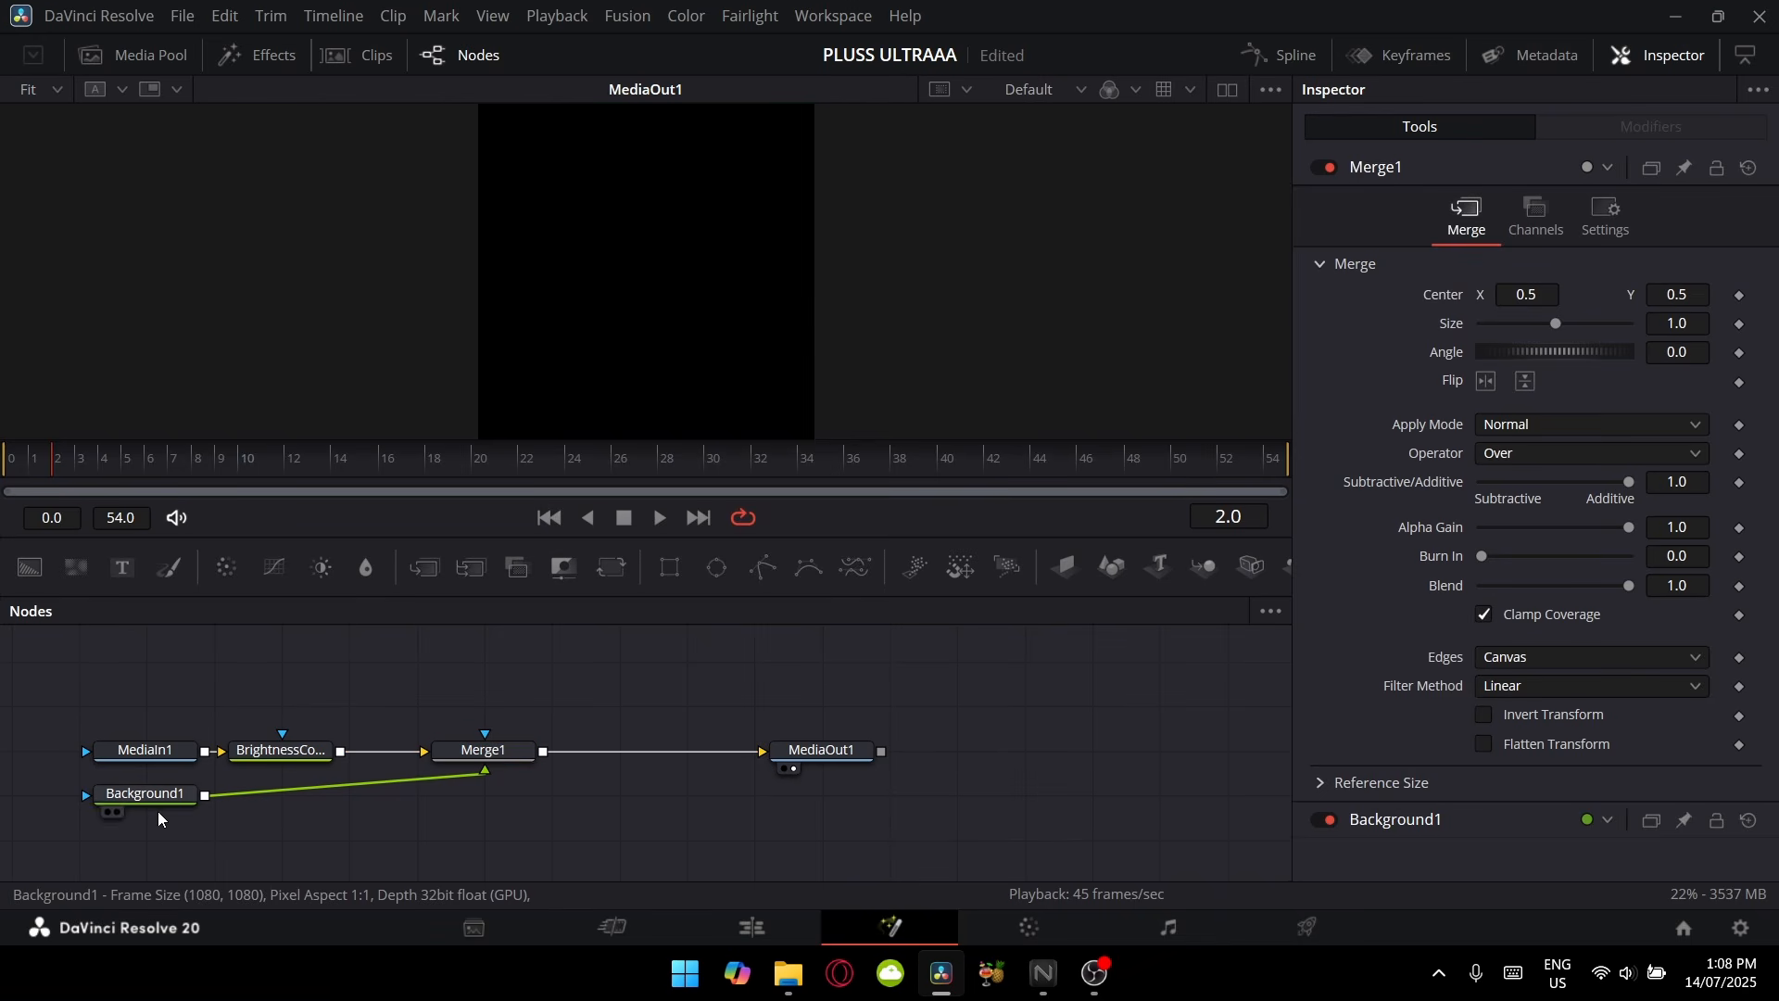
drag(716, 567, 528, 658)
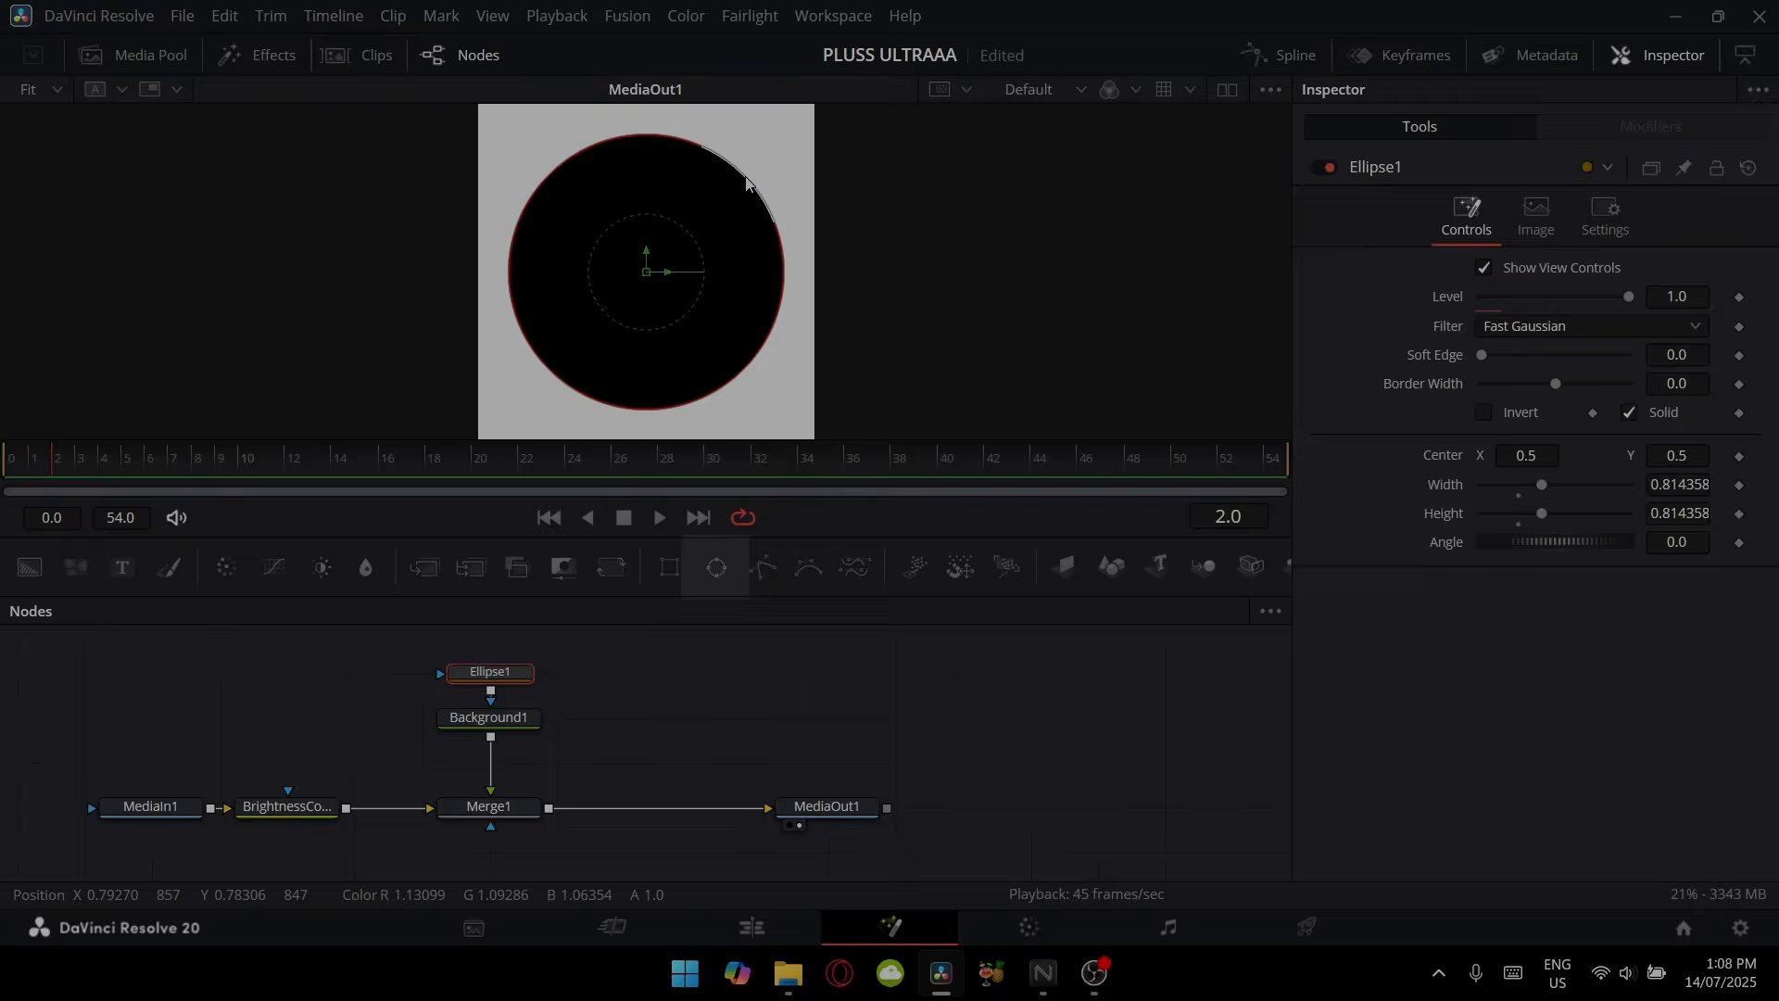
drag(747, 186, 761, 170)
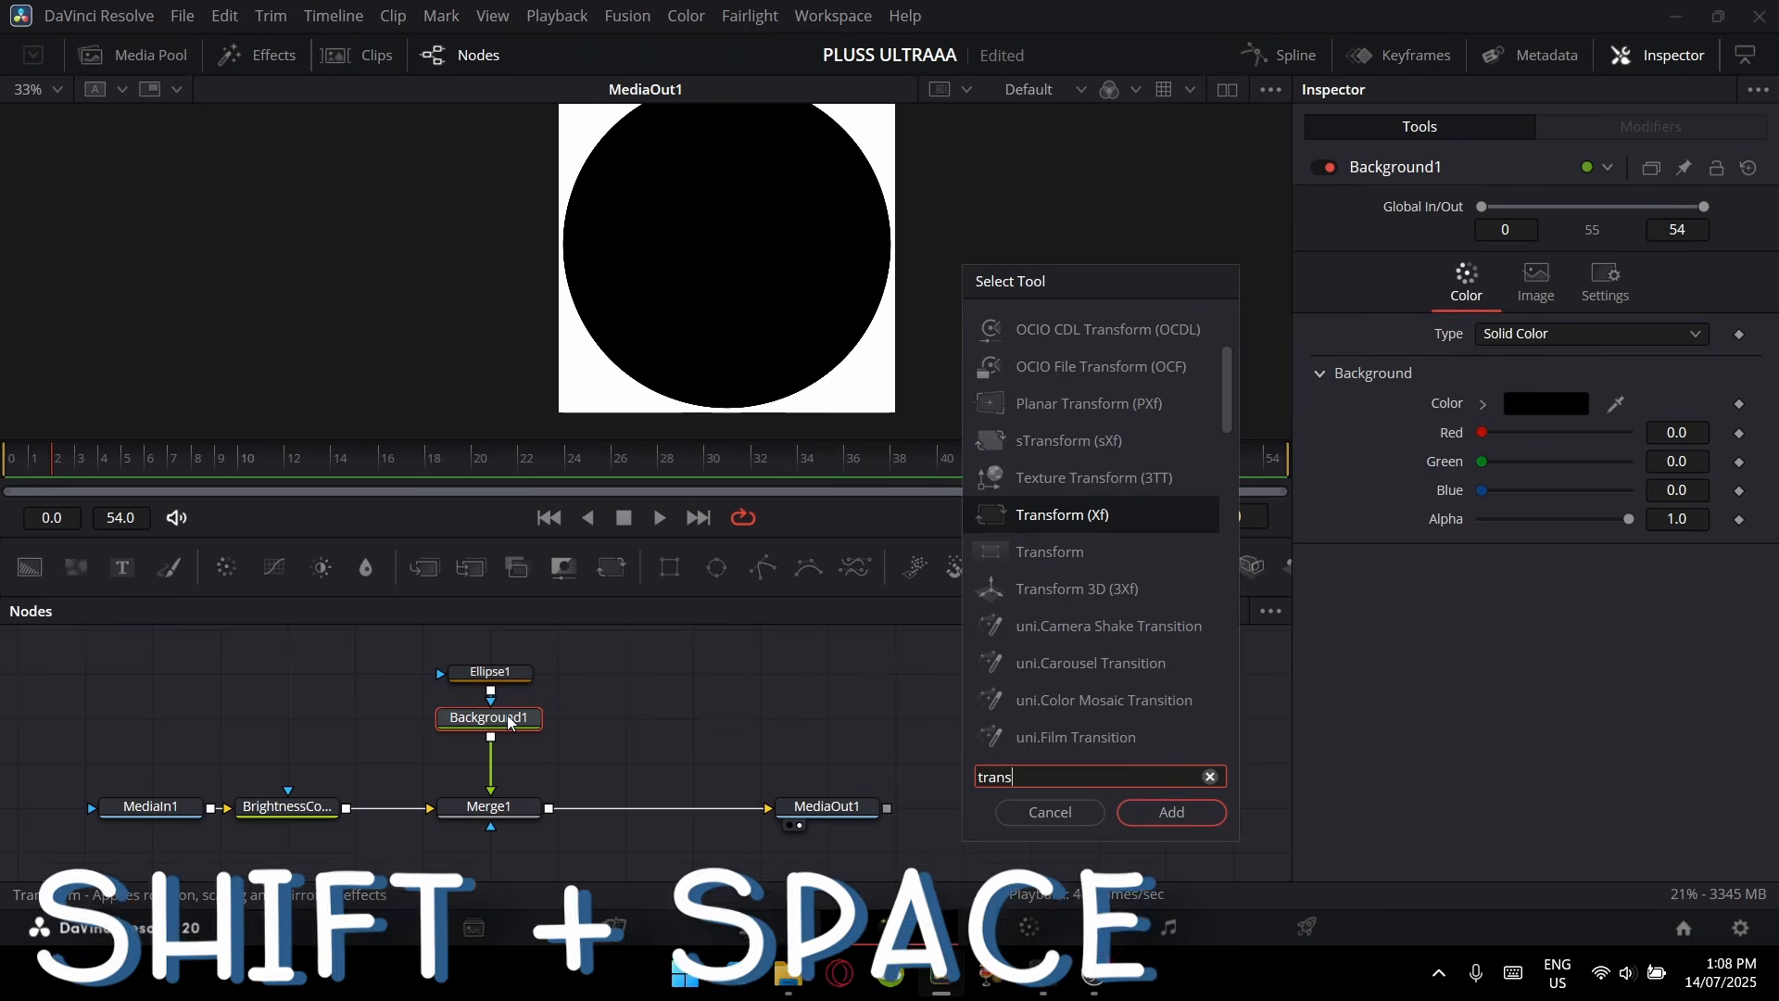
- Insert a Transform node after Background1 with Mirror edges, shrinking and tilting the circle into a repeating dot pattern
key(Return)
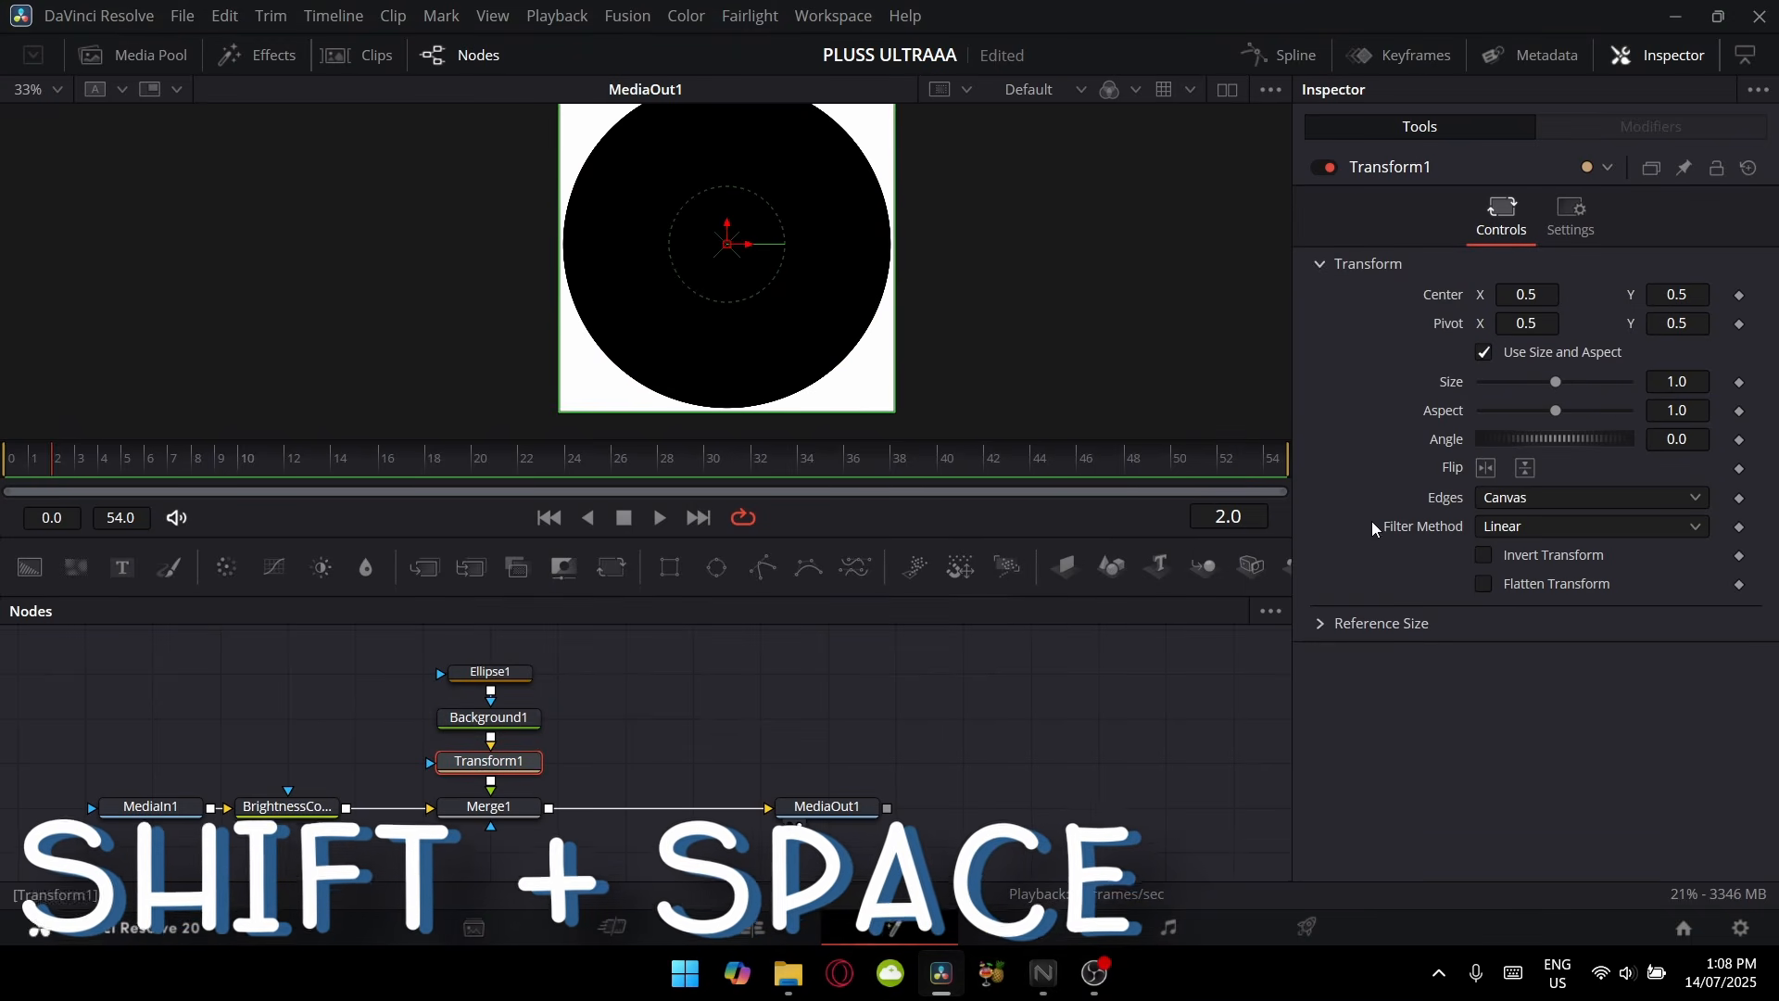
click(1575, 498)
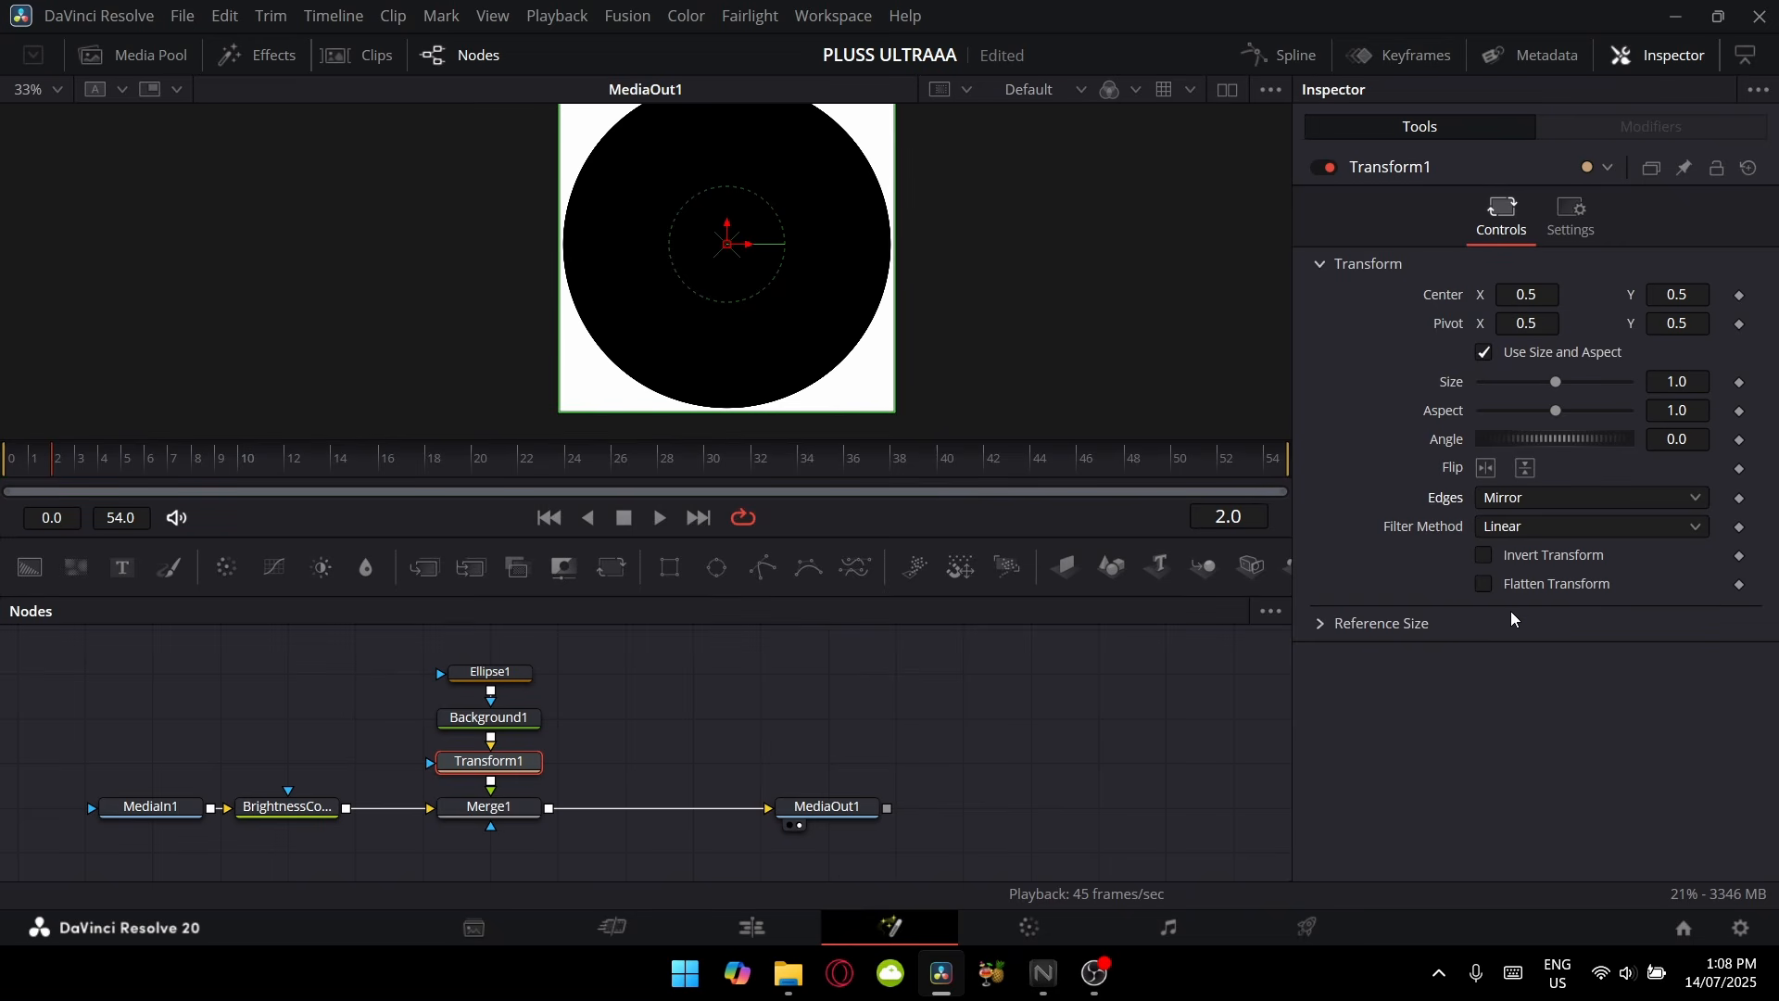
drag(1541, 381, 1482, 381)
drag(1495, 470, 1510, 469)
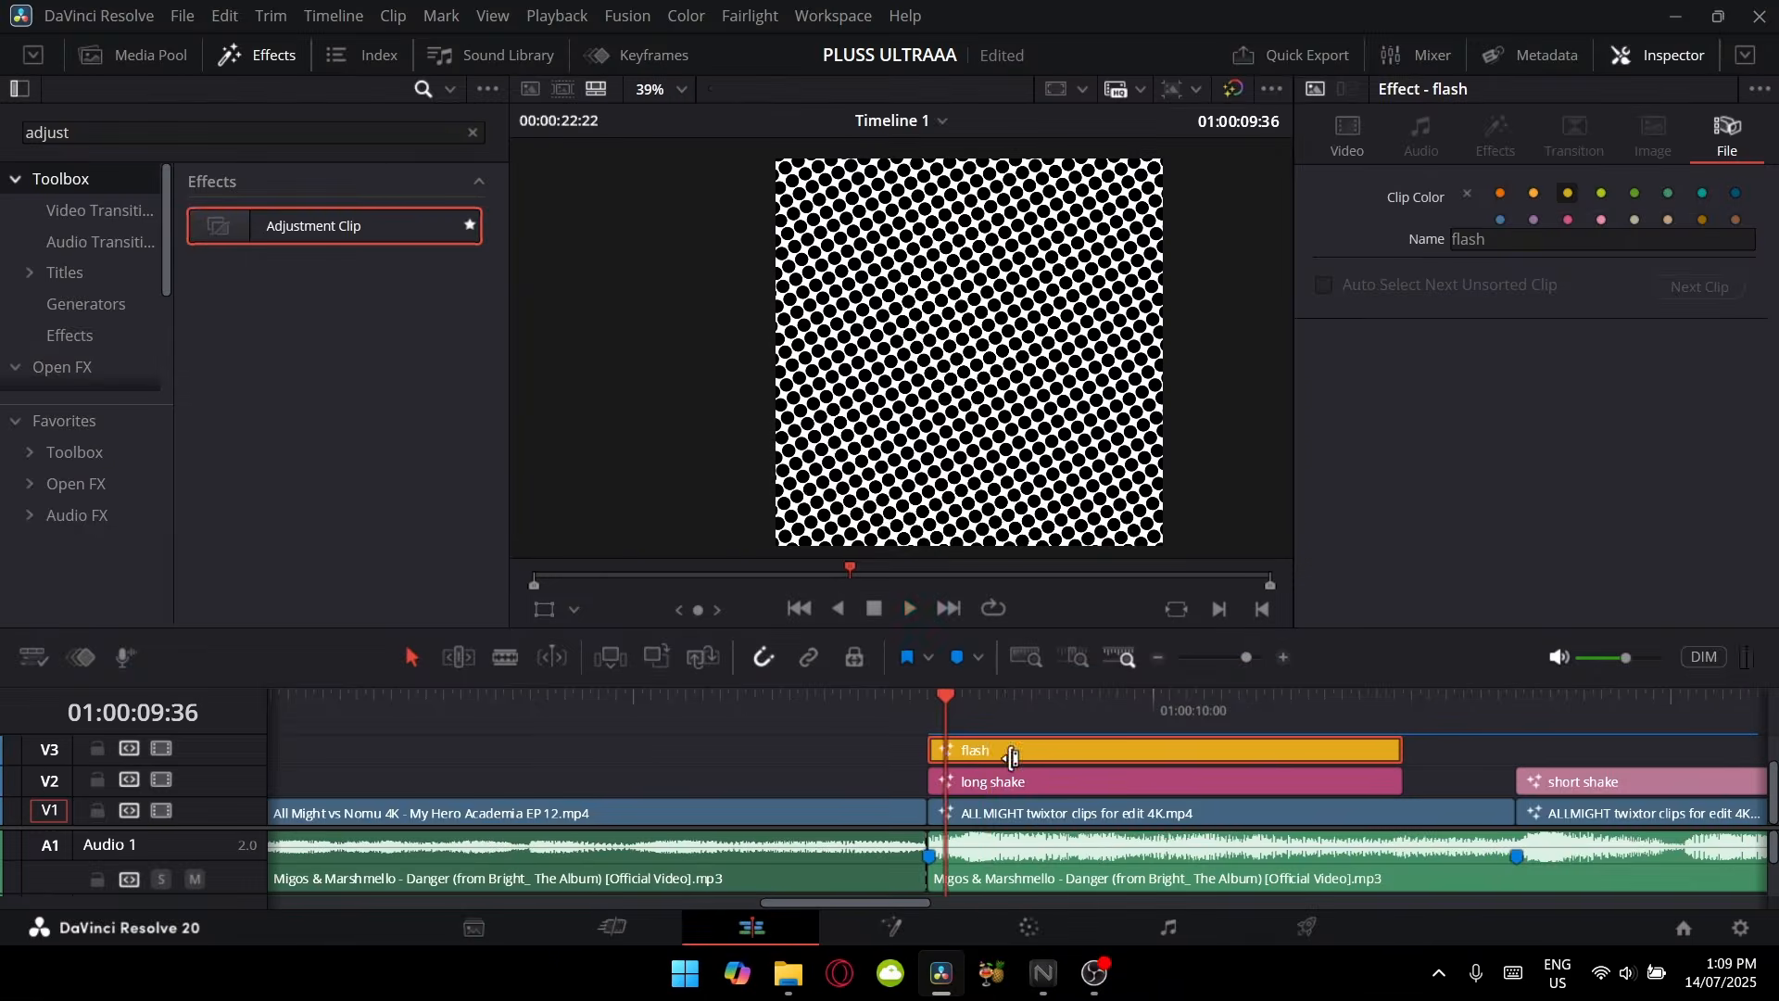
- Keyframe the flash clip's opacity to fade from 100 at its start to 0
scroll(1715, 554, down, 5)
click(1714, 543)
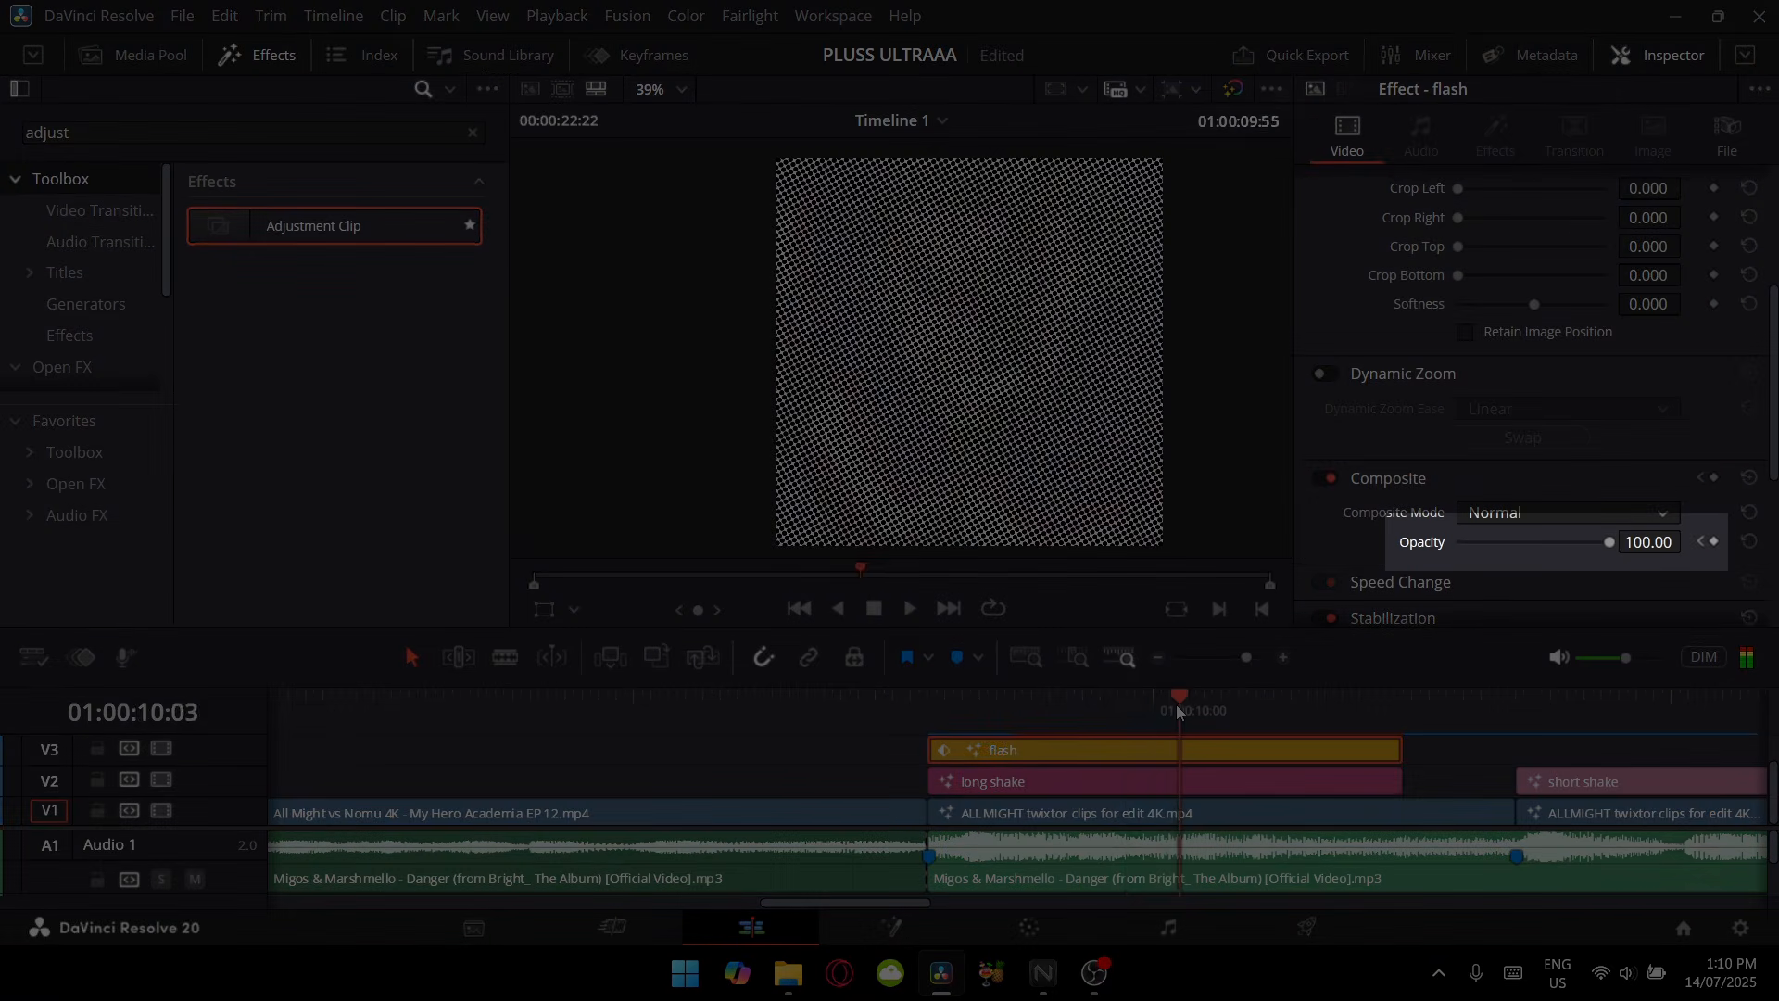
drag(1688, 542, 1596, 542)
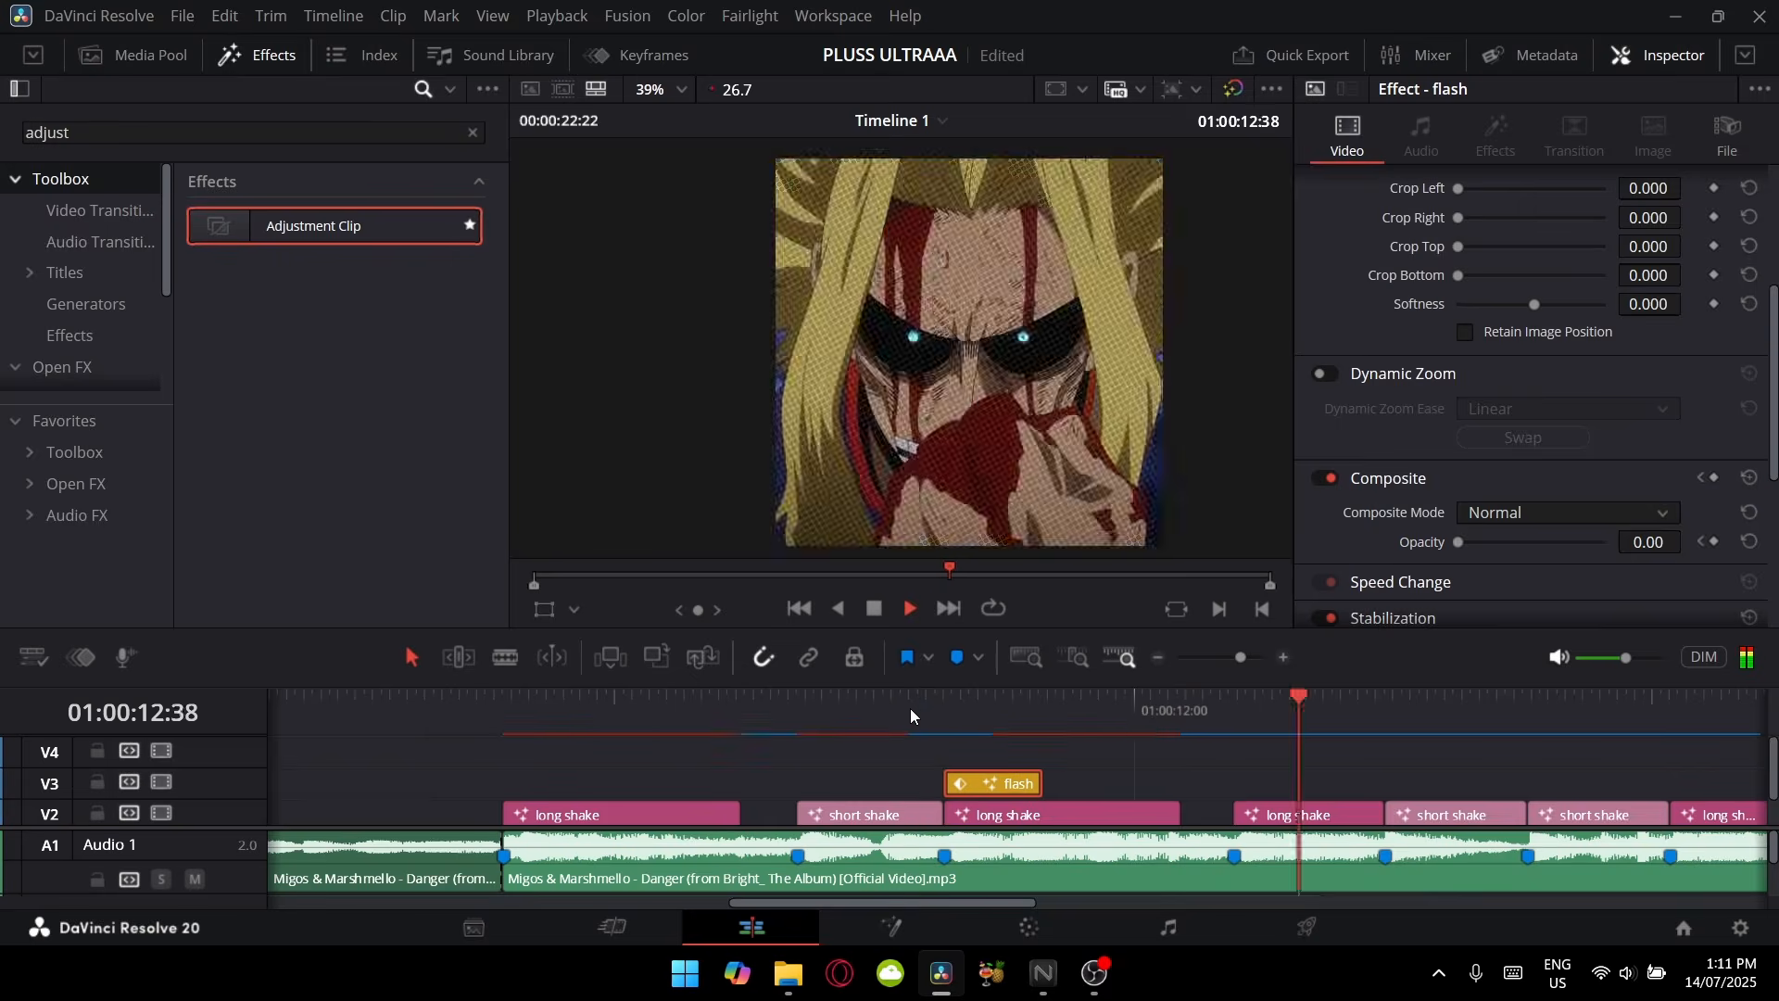
scroll(1268, 775, right, 3)
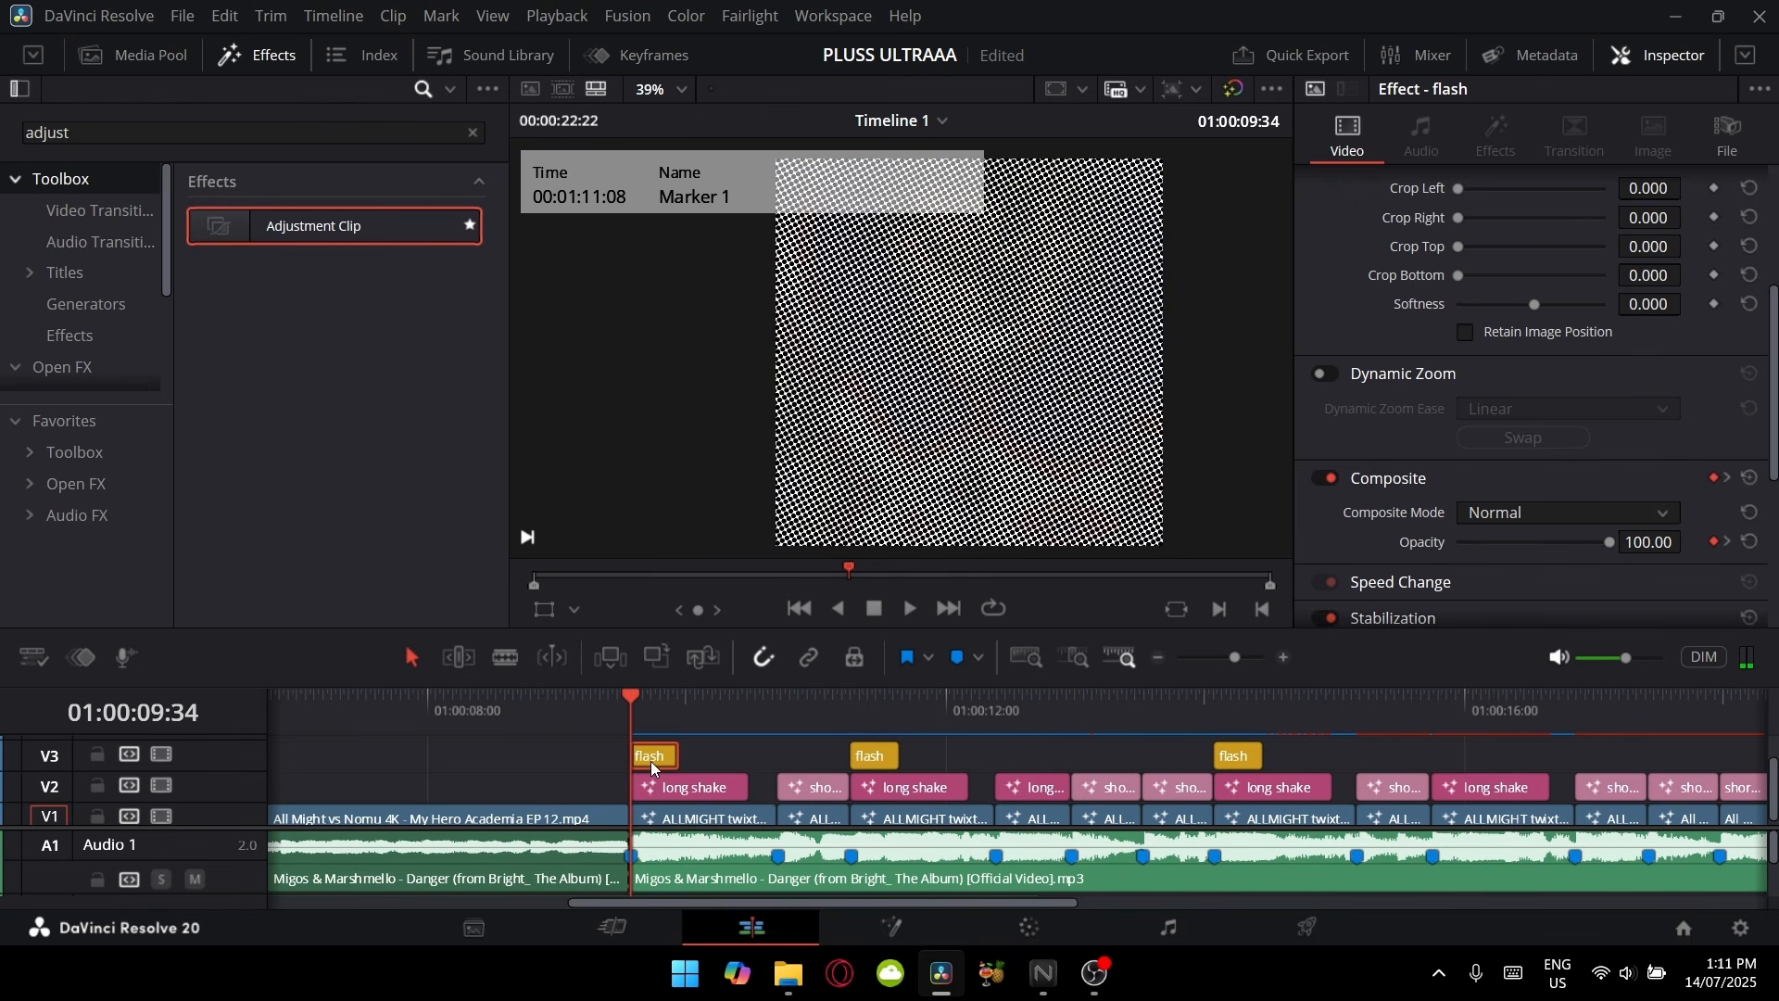
- Move the first flash clip up to V4, rename it flash v2 and set its clip color to orange
drag(651, 765, 654, 753)
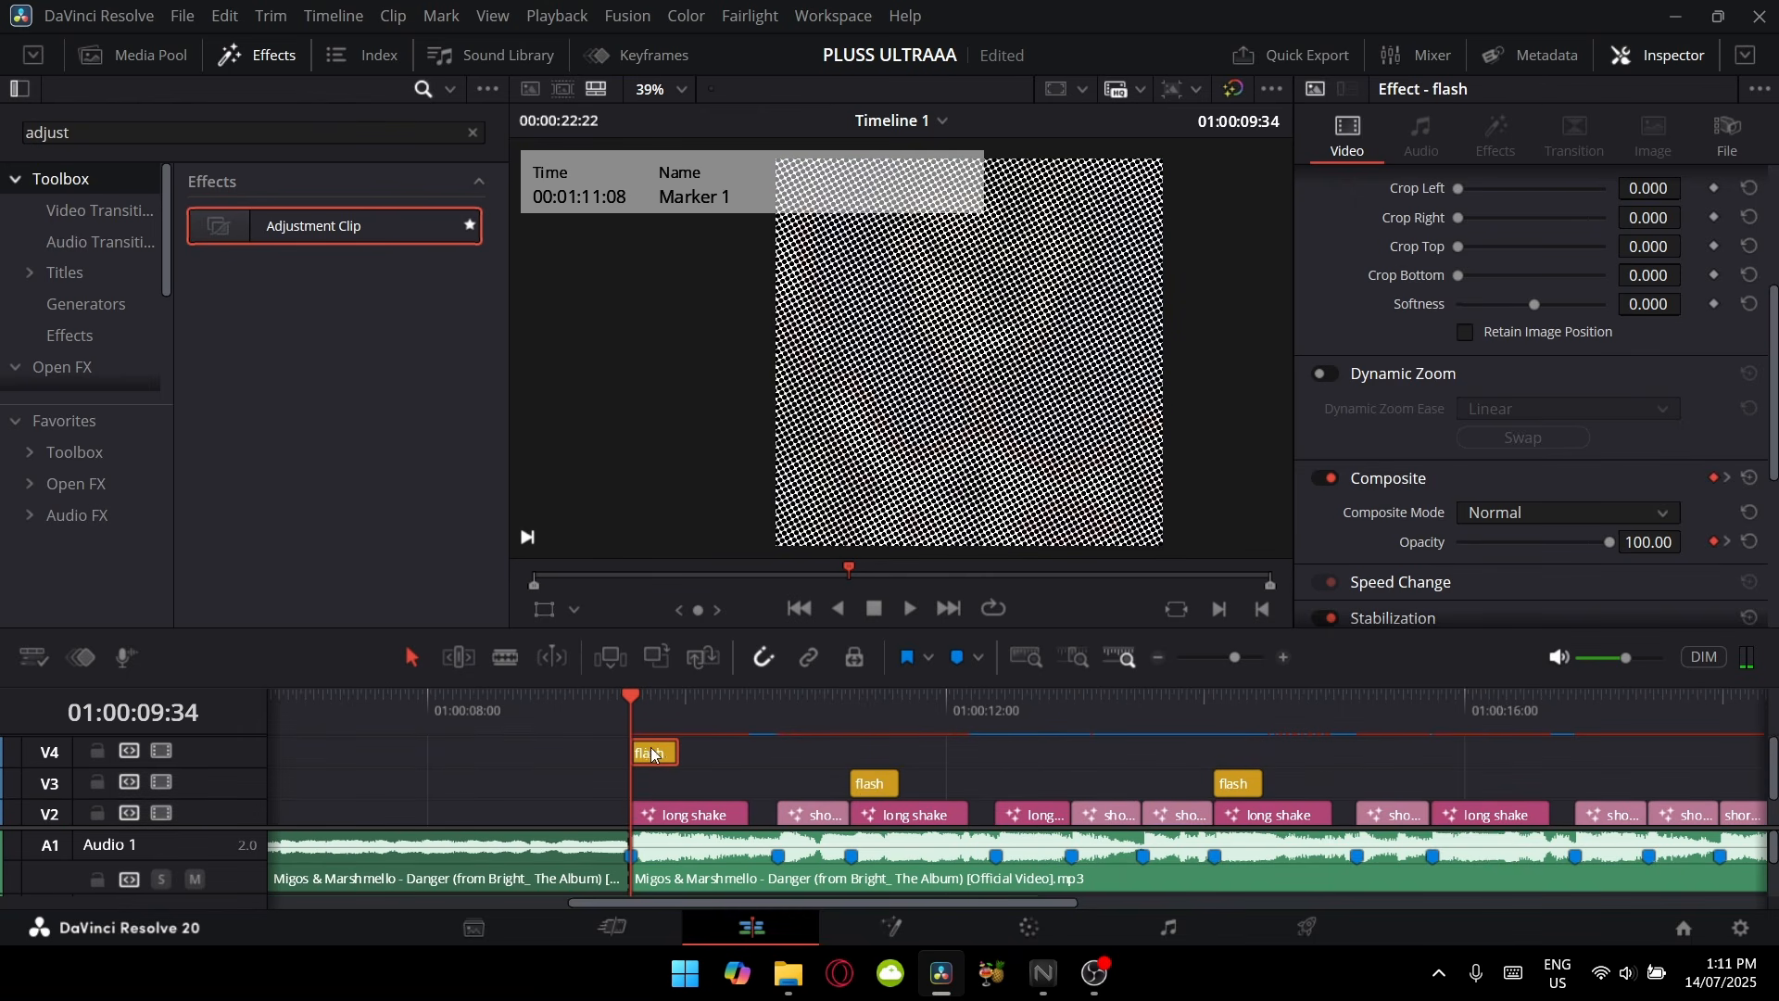
click(1725, 142)
click(1506, 241)
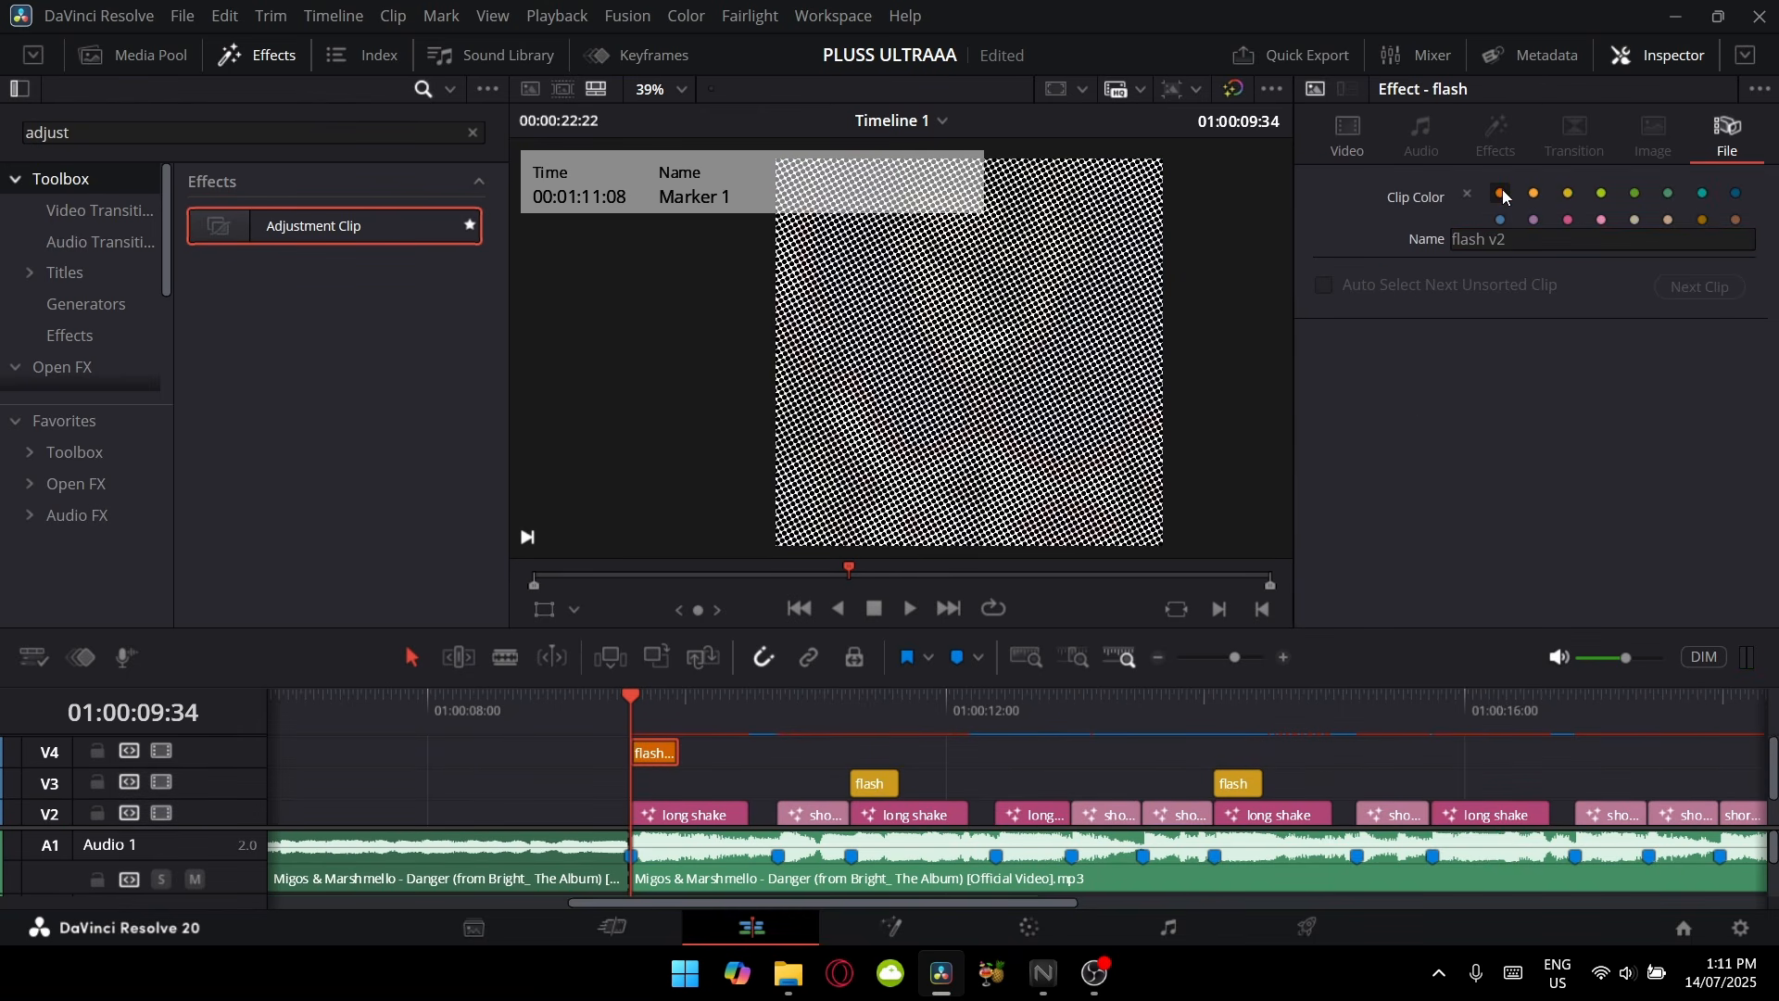
- Delete the Ellipse1, Background1, Transform1 and Merge1 nodes from the flash v2 clip's Fusion composition
key(shift+5)
drag(439, 767, 478, 807)
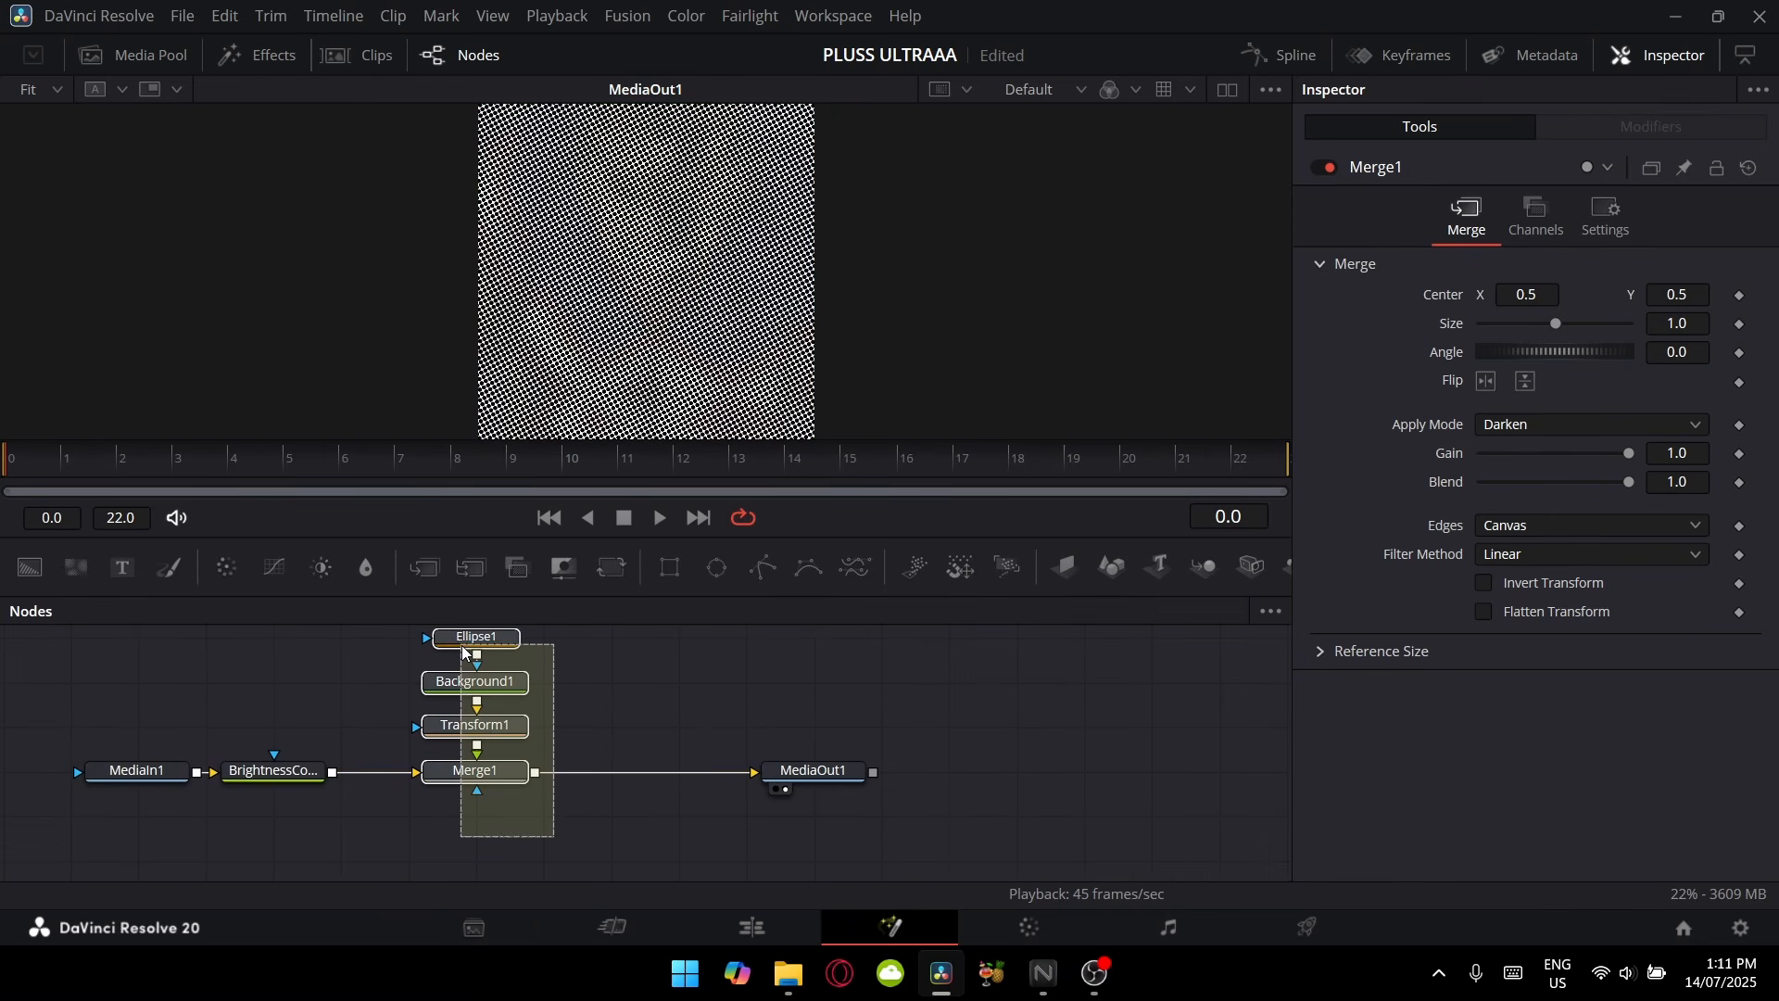
key(Delete)
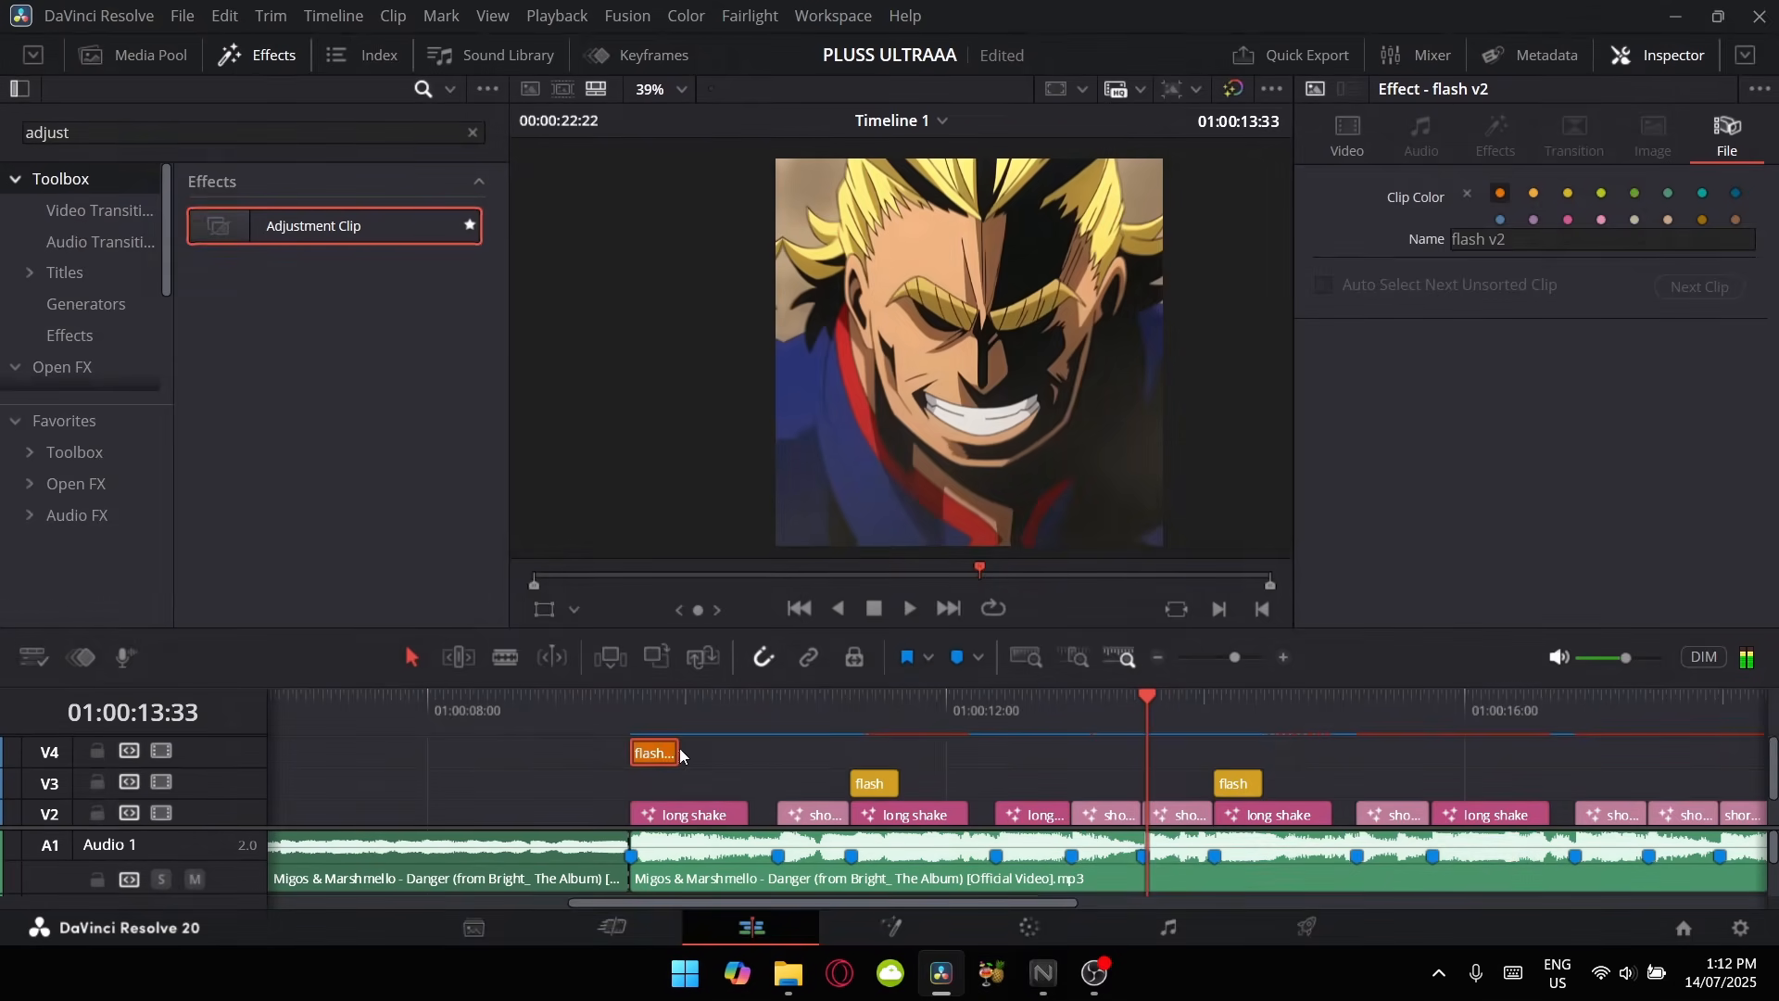
- Copy the flash v2 clip along V4 to the start of the first short shake and to further shorter clips
drag(680, 755, 810, 756)
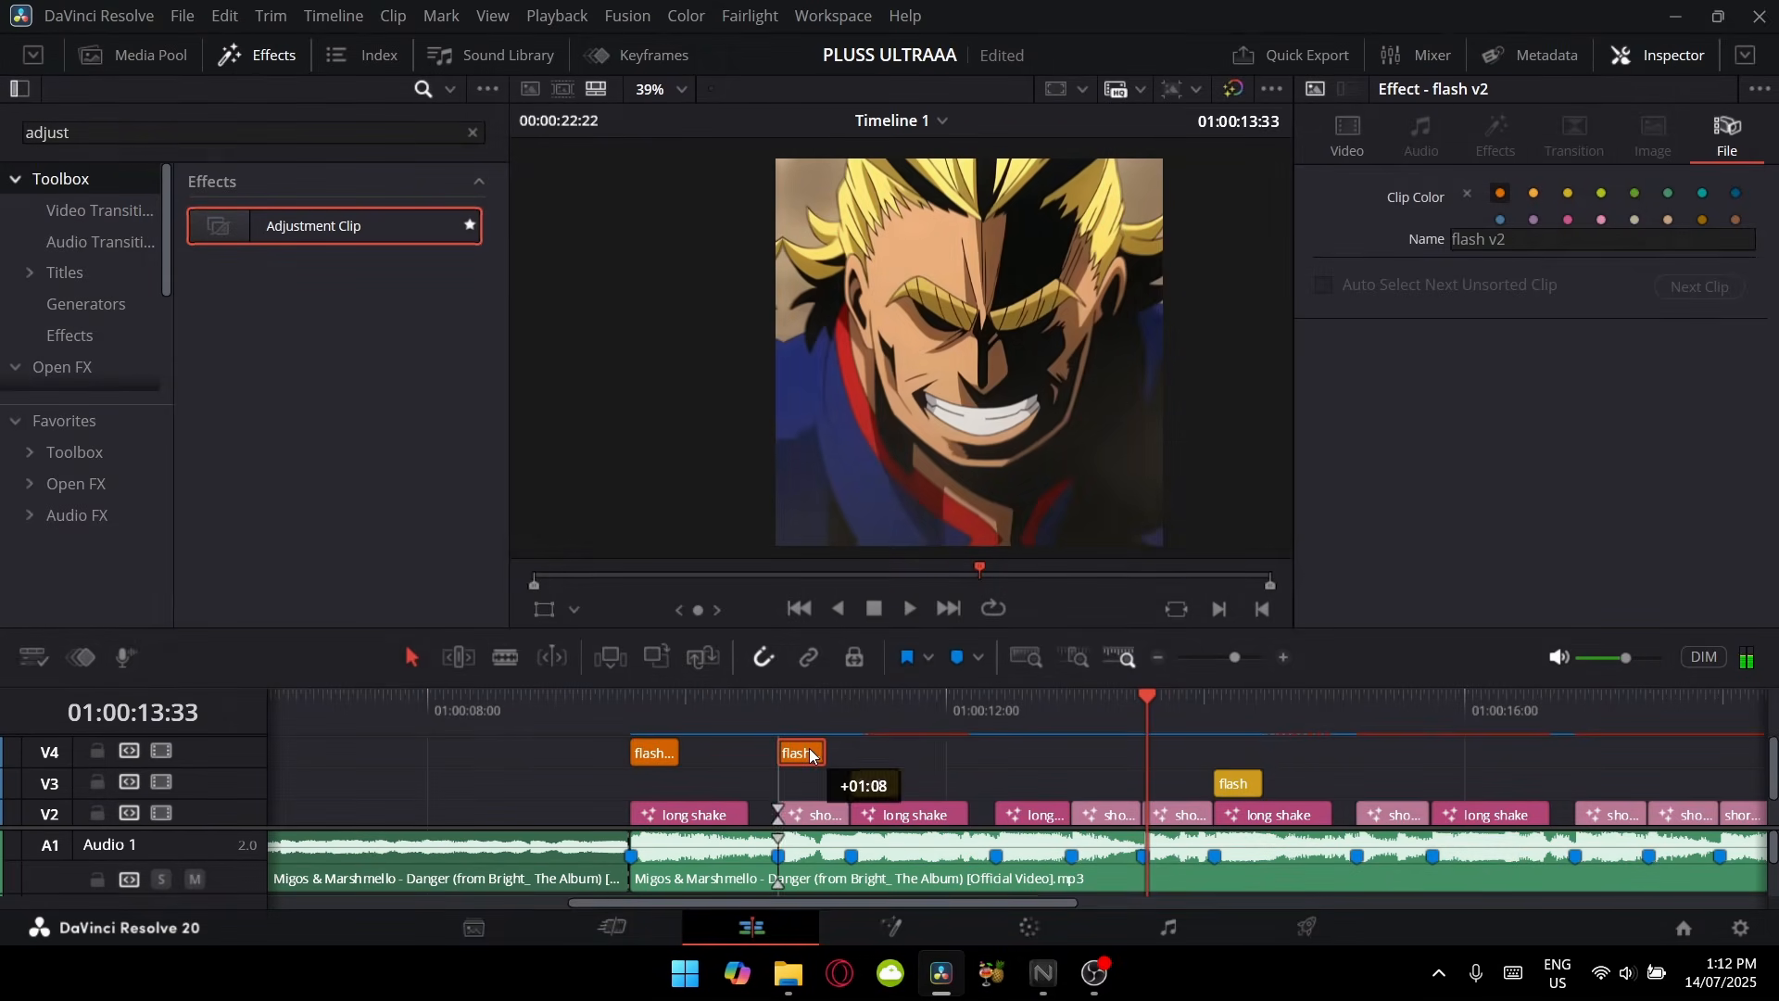
drag(1035, 754, 1547, 760)
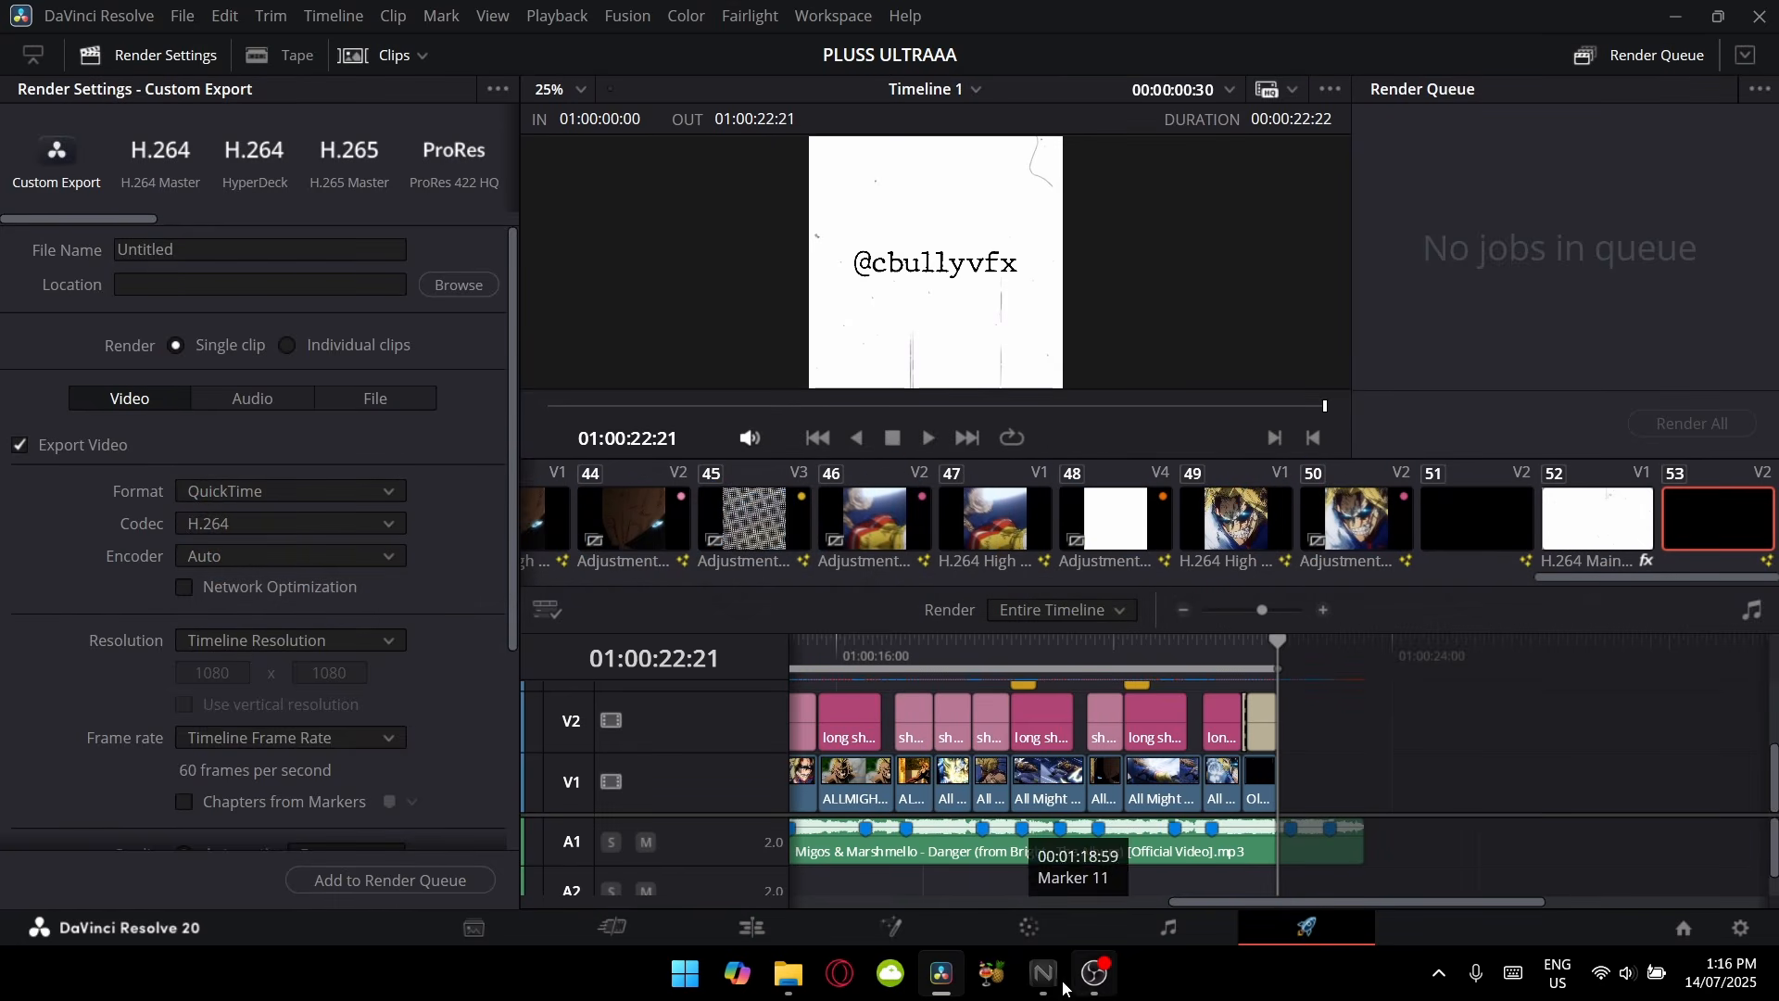
click(1091, 975)
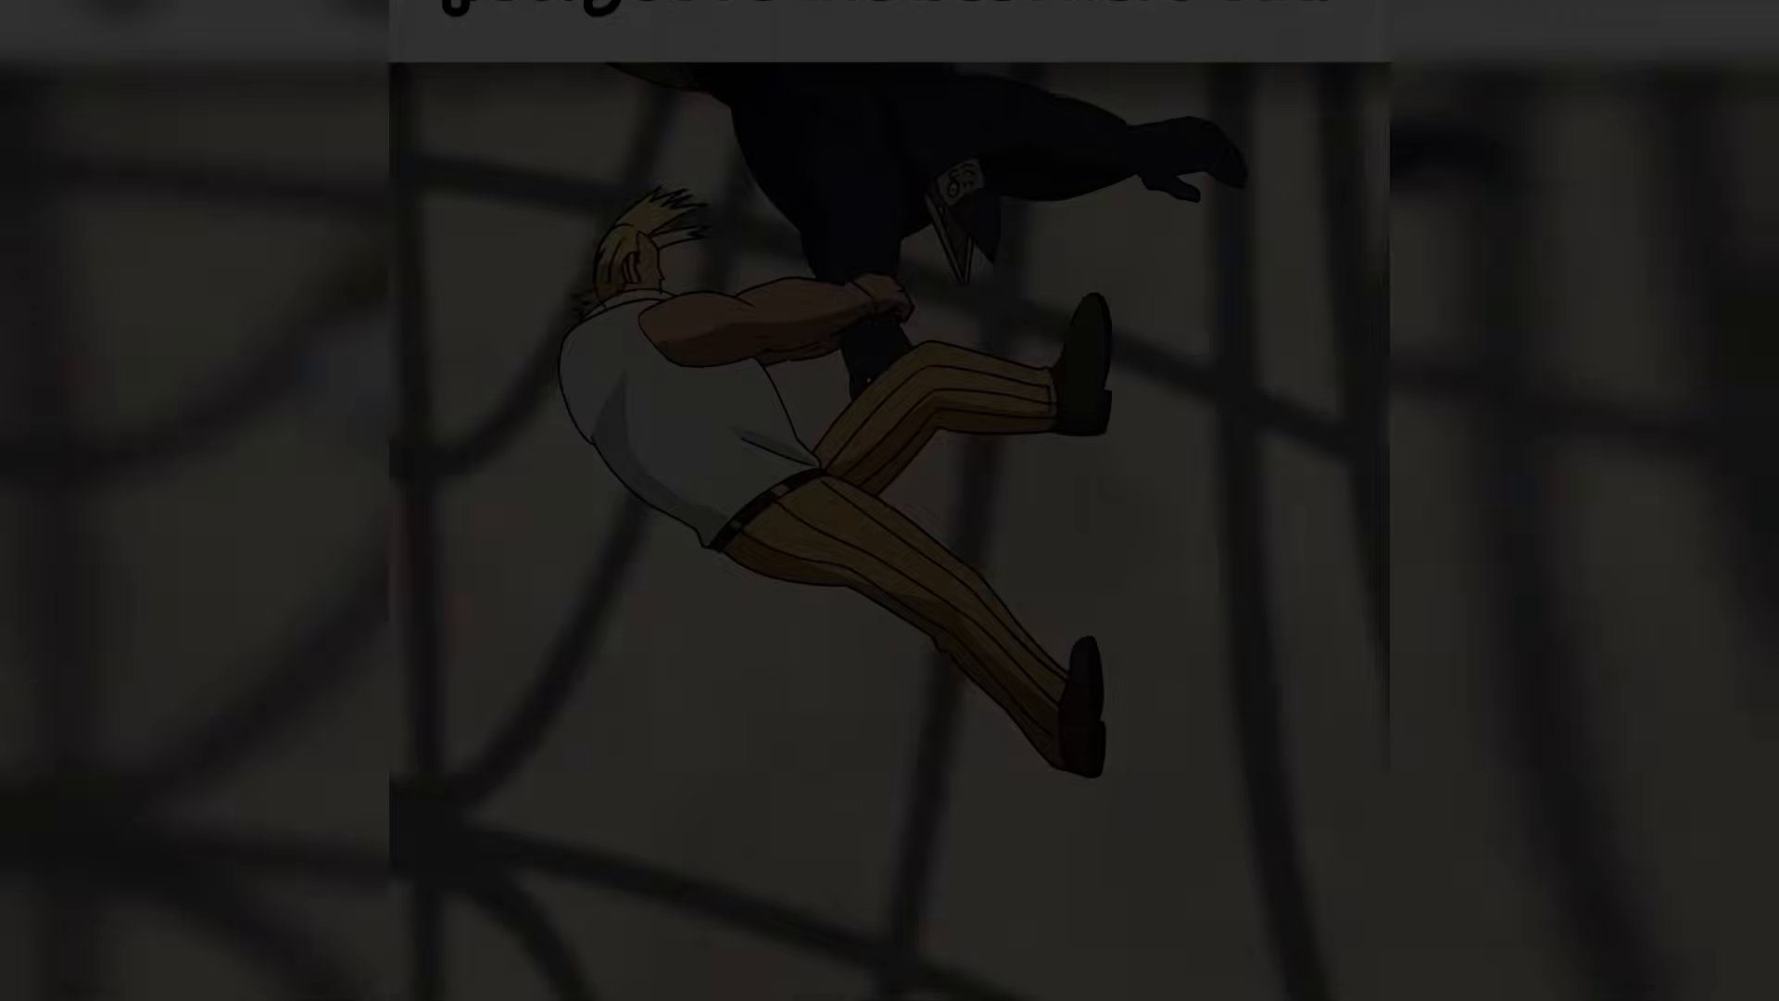